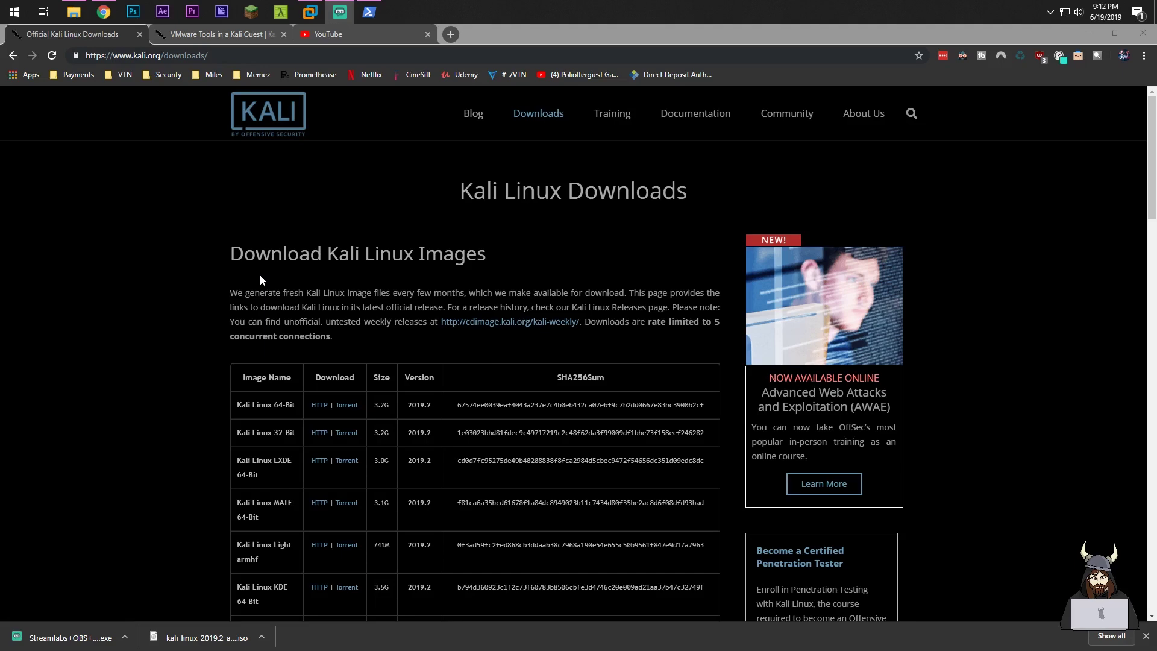
{"action": "left_click", "coordinate": [310, 12]}
{"action": "left_click", "coordinate": [66, 181]}
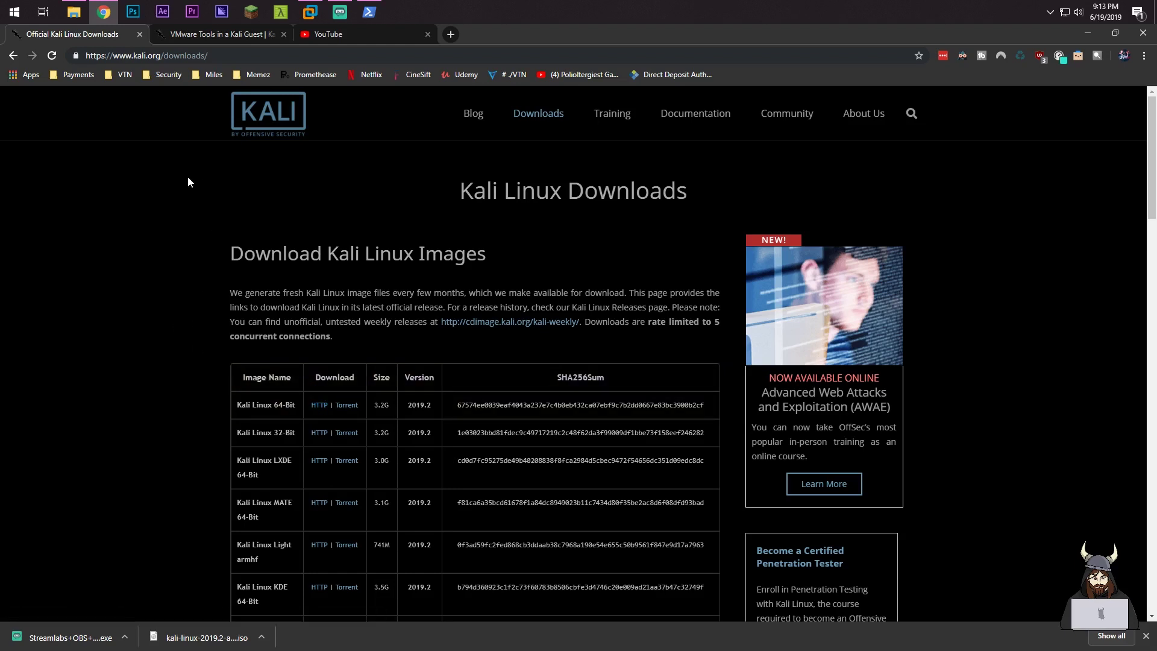
{"action": "left_click", "coordinate": [227, 58]}
{"action": "left_click_drag", "start_coordinate": [208, 56], "coordinate": [125, 55]}
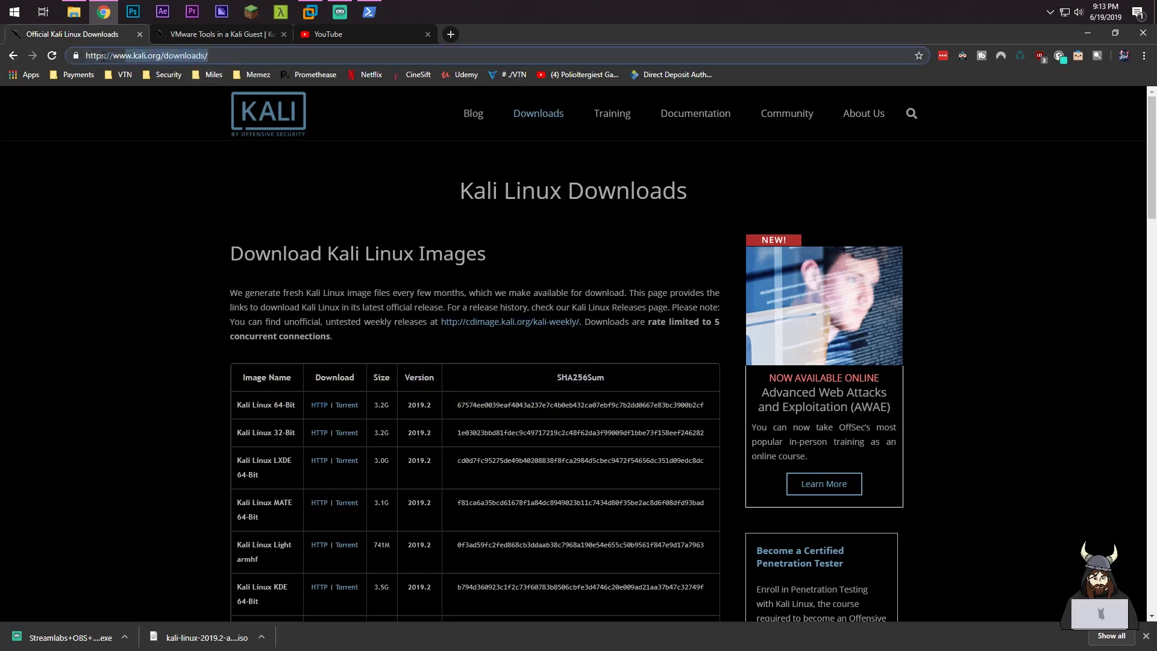
{"action": "left_click", "coordinate": [125, 188]}
- Start the HTTP download of the Kali Linux 64-Bit image and cancel it
{"action": "left_click", "coordinate": [315, 405]}
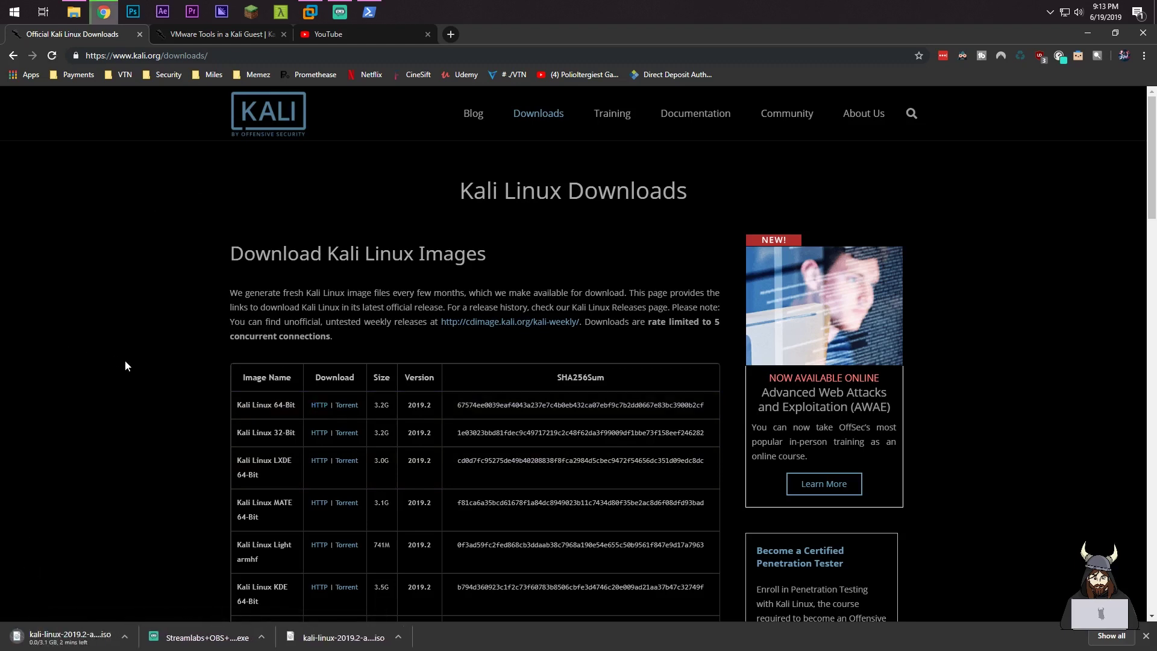
{"action": "left_click", "coordinate": [125, 635]}
{"action": "left_click", "coordinate": [153, 615]}
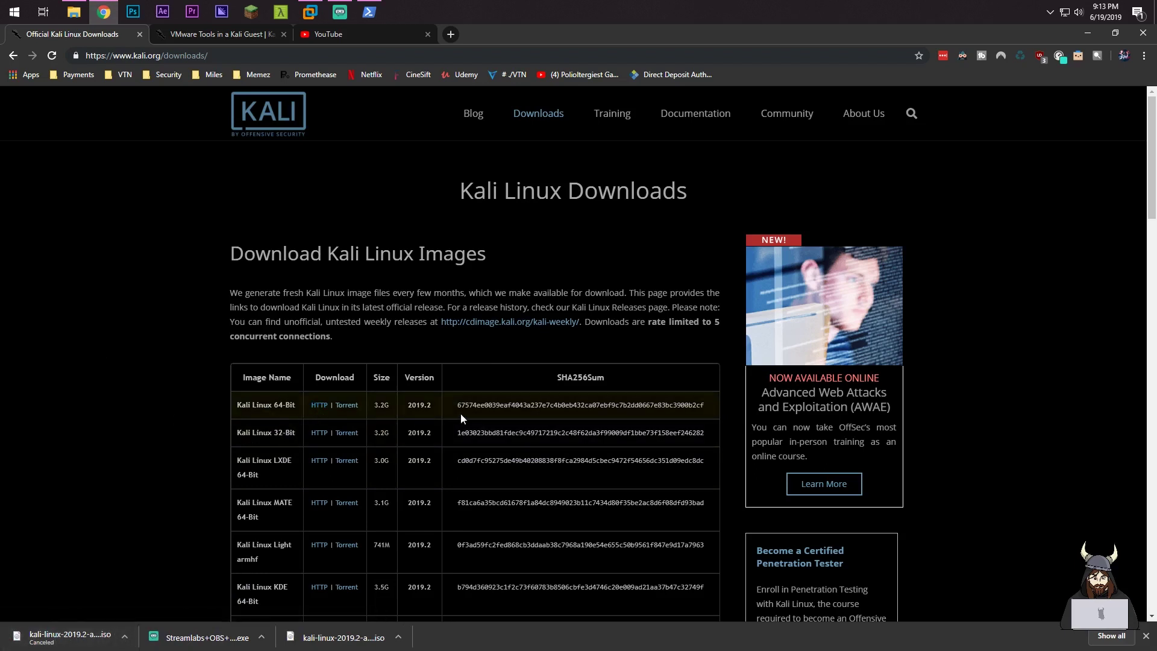
- Examine the listed Kali Linux image variants and the SHA256Sum of the Kali Linux 64-Bit image
{"action": "left_click_drag", "start_coordinate": [484, 405], "coordinate": [715, 406]}
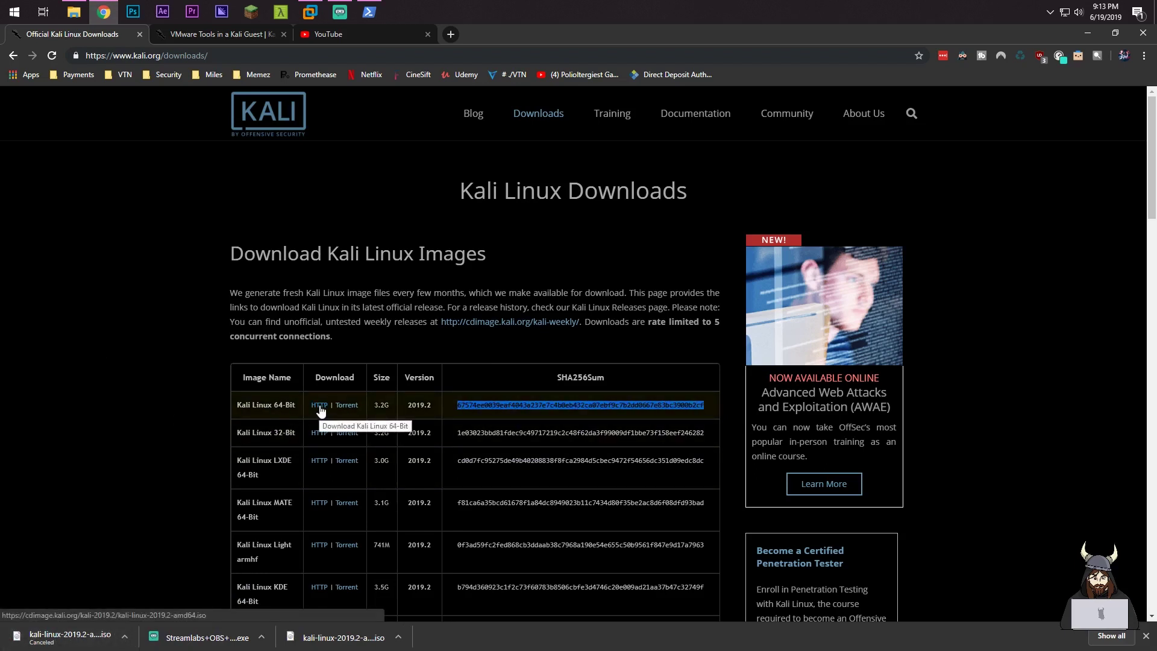
{"action": "scroll", "coordinate": [321, 410], "scroll_direction": "down", "scroll_amount": 2}
{"action": "double_click", "coordinate": [298, 341]}
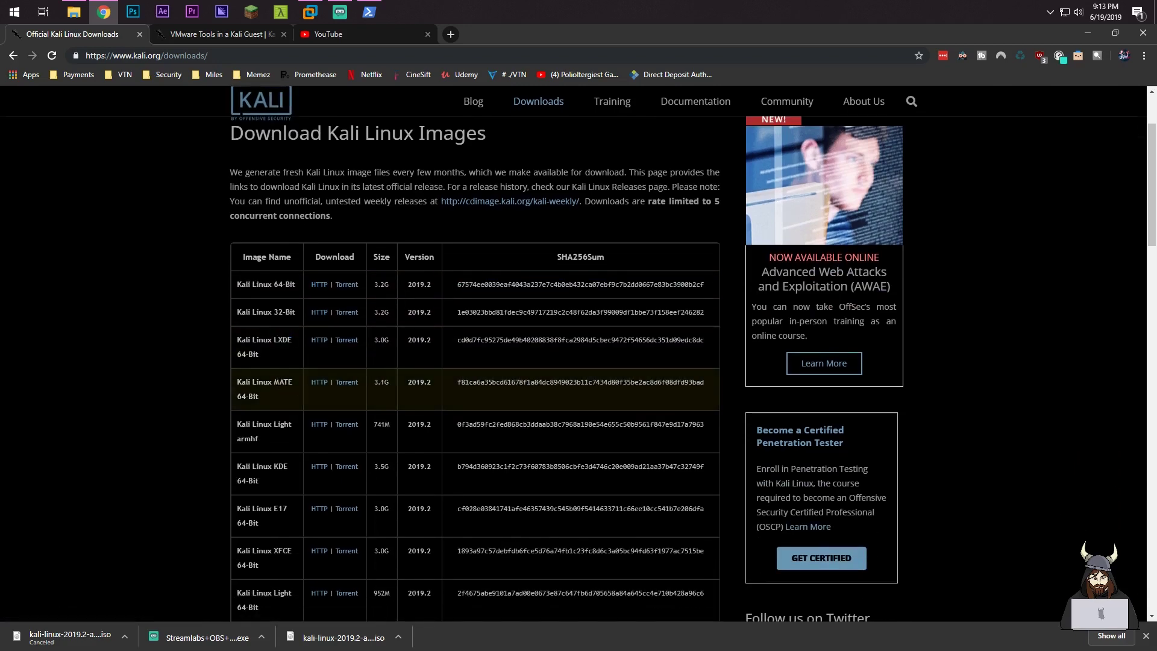
{"action": "double_click", "coordinate": [283, 382]}
{"action": "double_click", "coordinate": [283, 424]}
{"action": "double_click", "coordinate": [281, 466]}
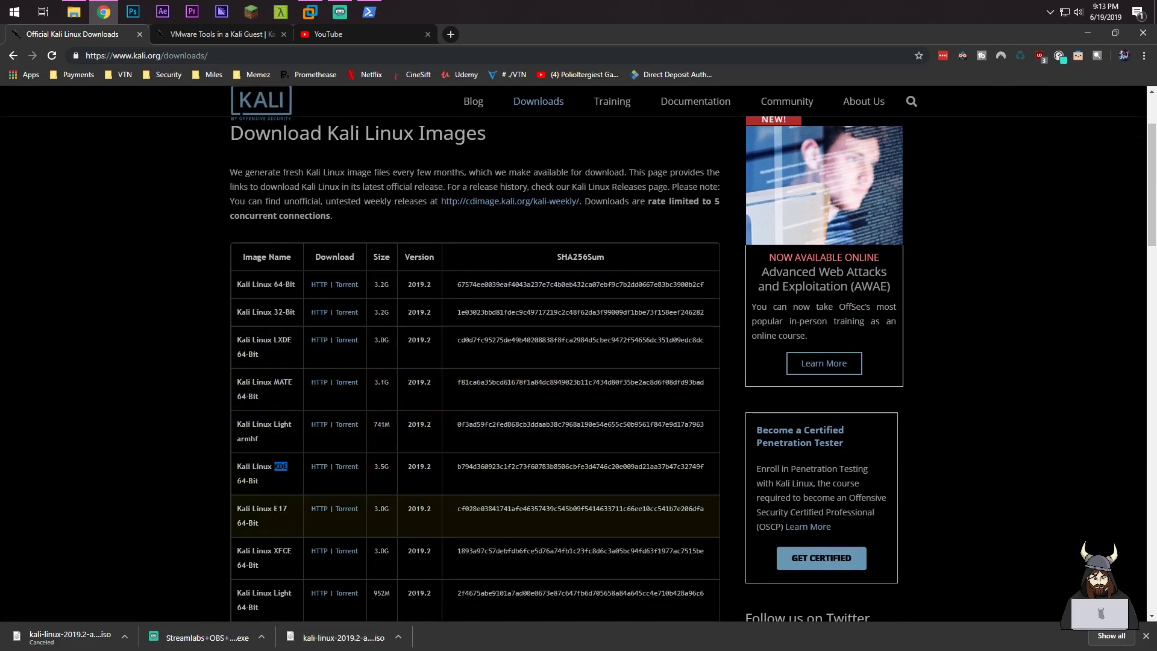
{"action": "left_click", "coordinate": [200, 364]}
{"action": "scroll", "coordinate": [200, 364], "scroll_direction": "up", "scroll_amount": 2}
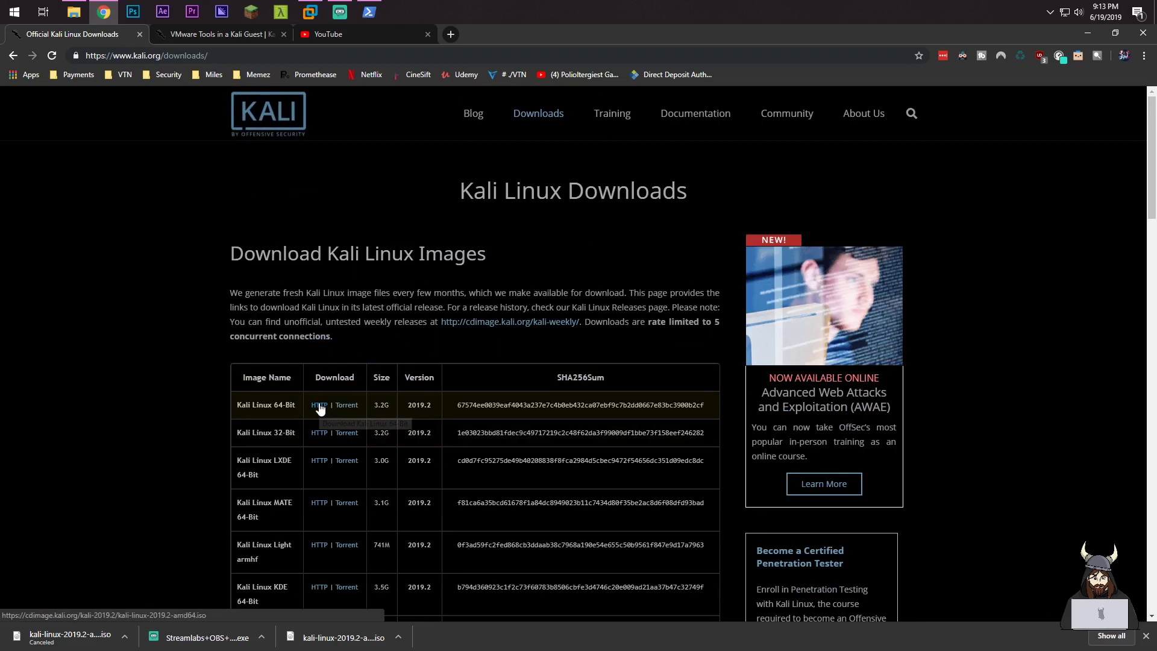
{"action": "left_click_drag", "start_coordinate": [457, 406], "coordinate": [732, 404]}
{"action": "left_click", "coordinate": [713, 406]}
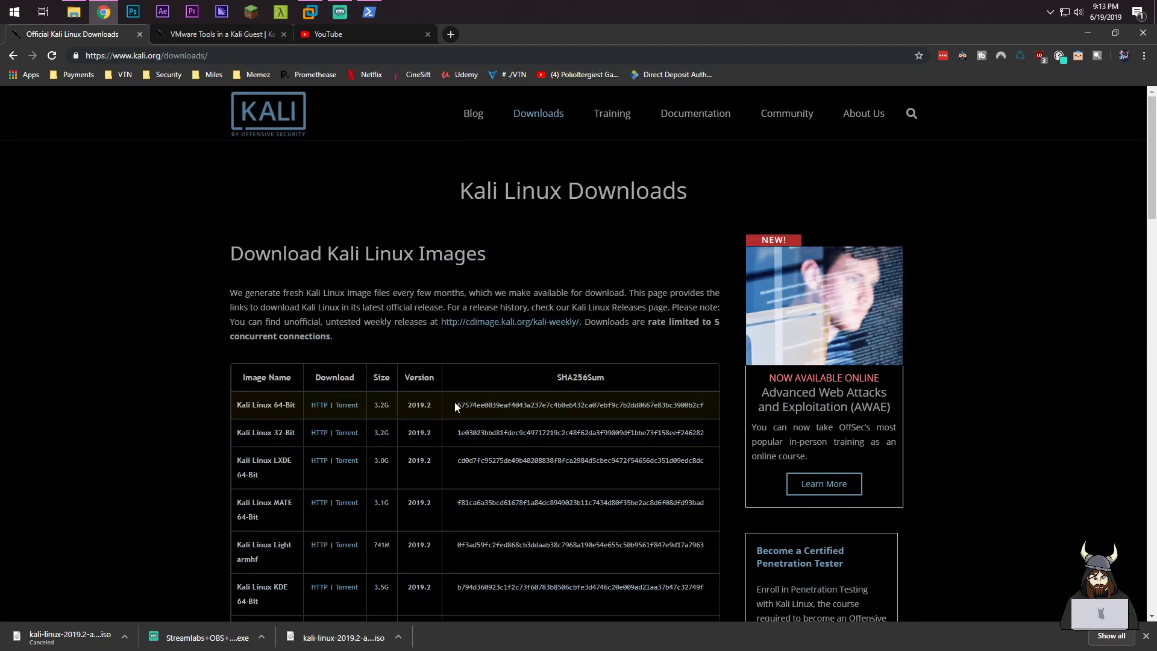
{"action": "left_click_drag", "start_coordinate": [457, 405], "coordinate": [710, 407]}
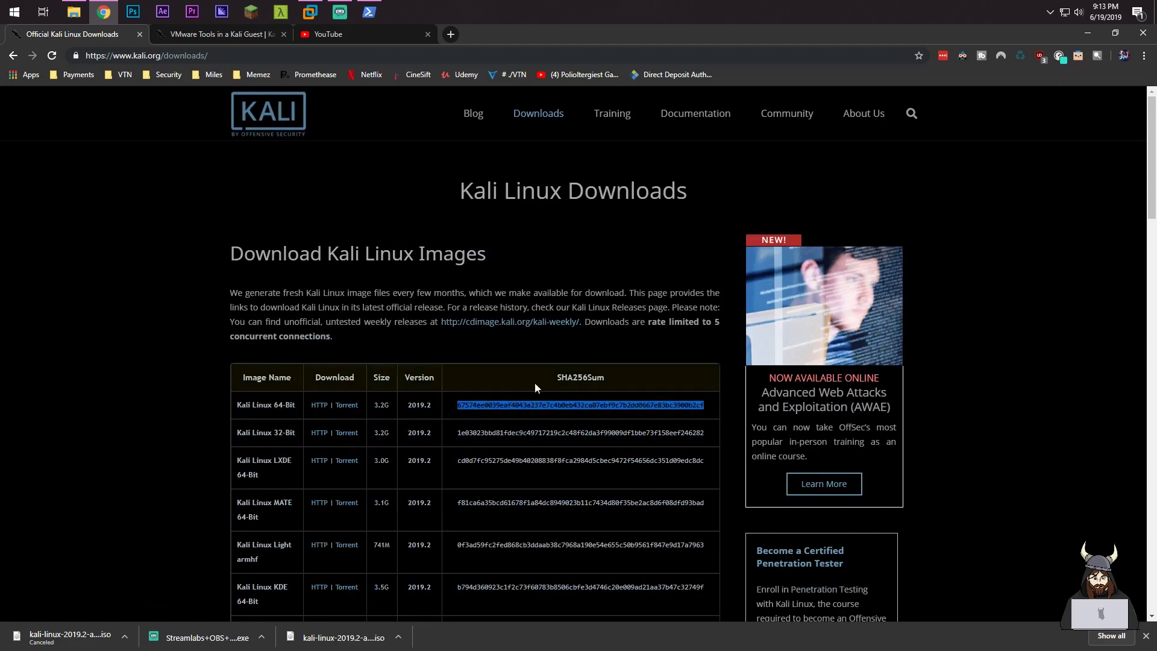
{"action": "left_click", "coordinate": [486, 348]}
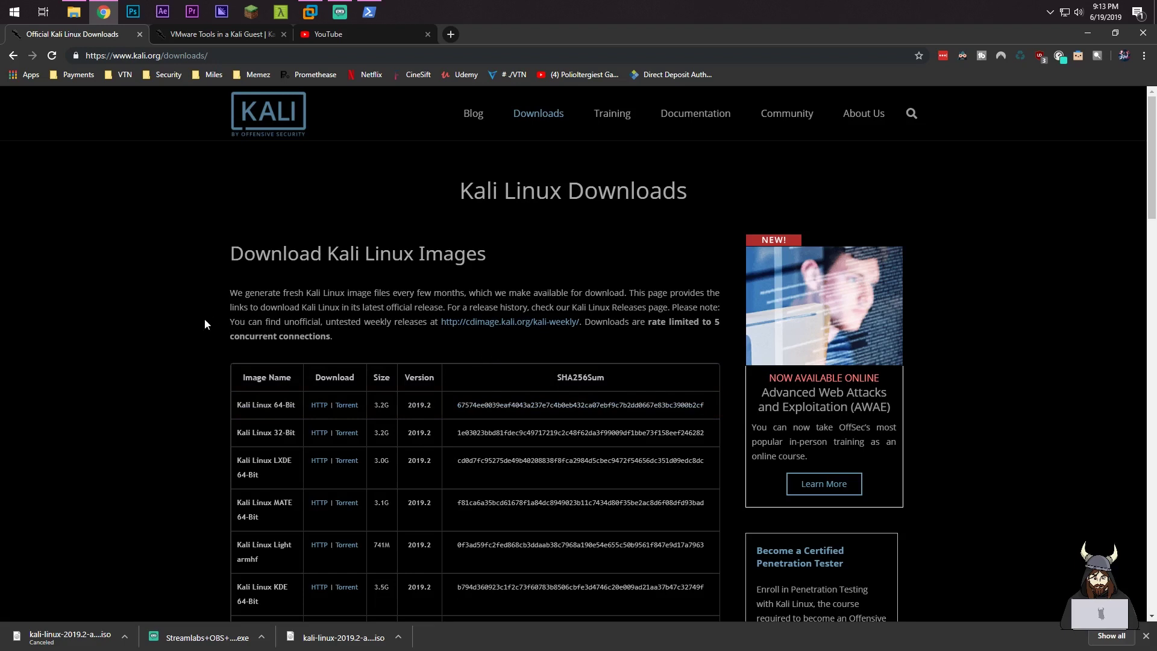
- Show the already downloaded Kali 2019.2 ISO in its folder and switch to Windows PowerShell
{"action": "left_click", "coordinate": [398, 637]}
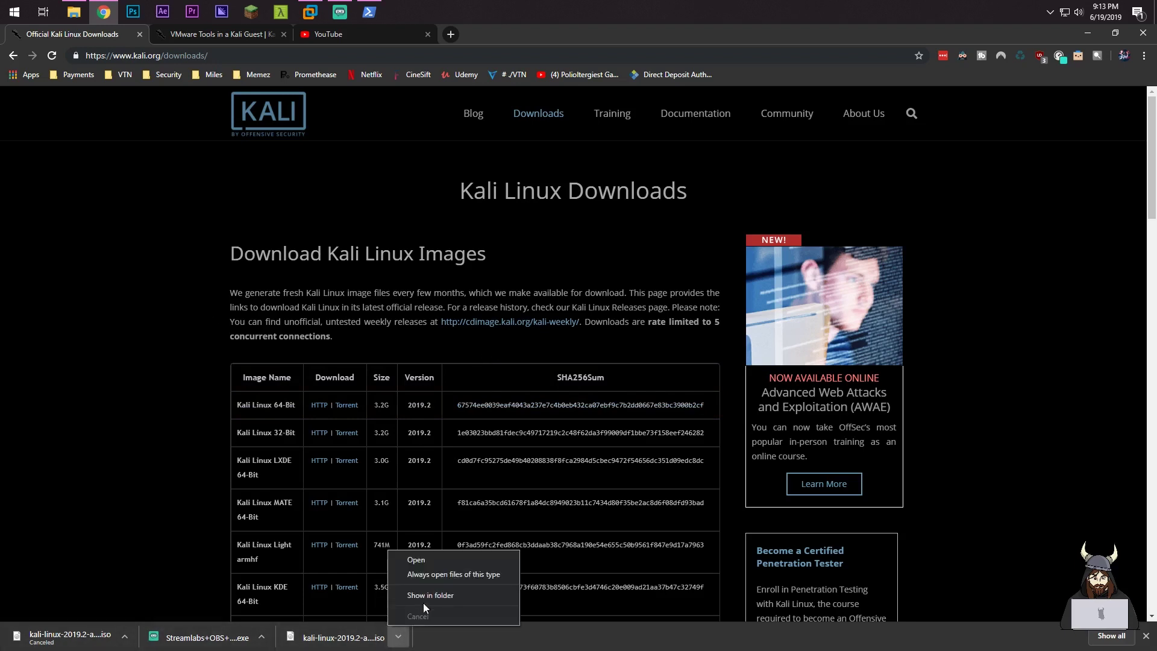
{"action": "left_click", "coordinate": [428, 594]}
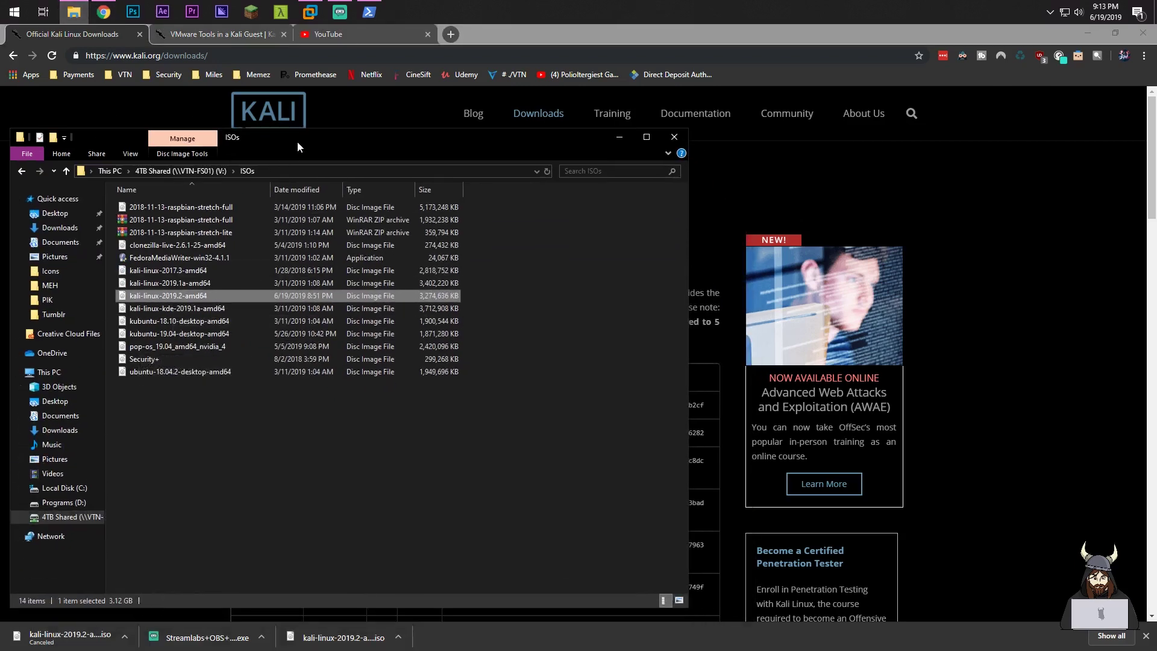
{"action": "left_click", "coordinate": [371, 13]}
{"action": "left_click_drag", "start_coordinate": [439, 107], "coordinate": [606, 124]}
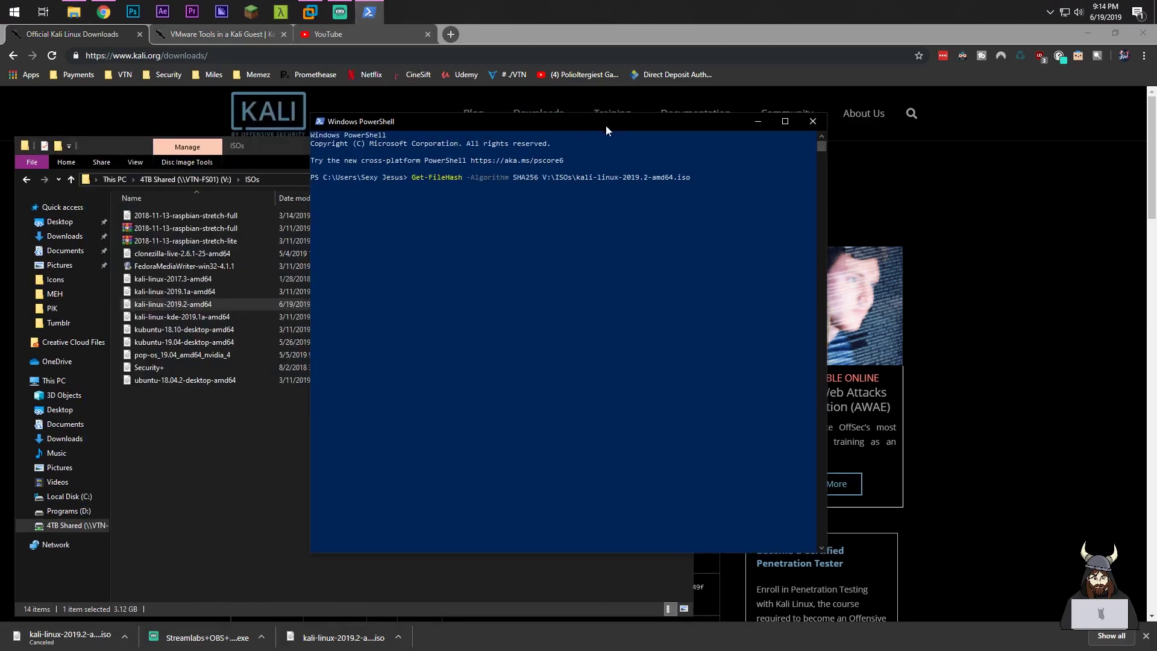
{"action": "key", "text": "super"}
{"action": "type", "text": "powe"}
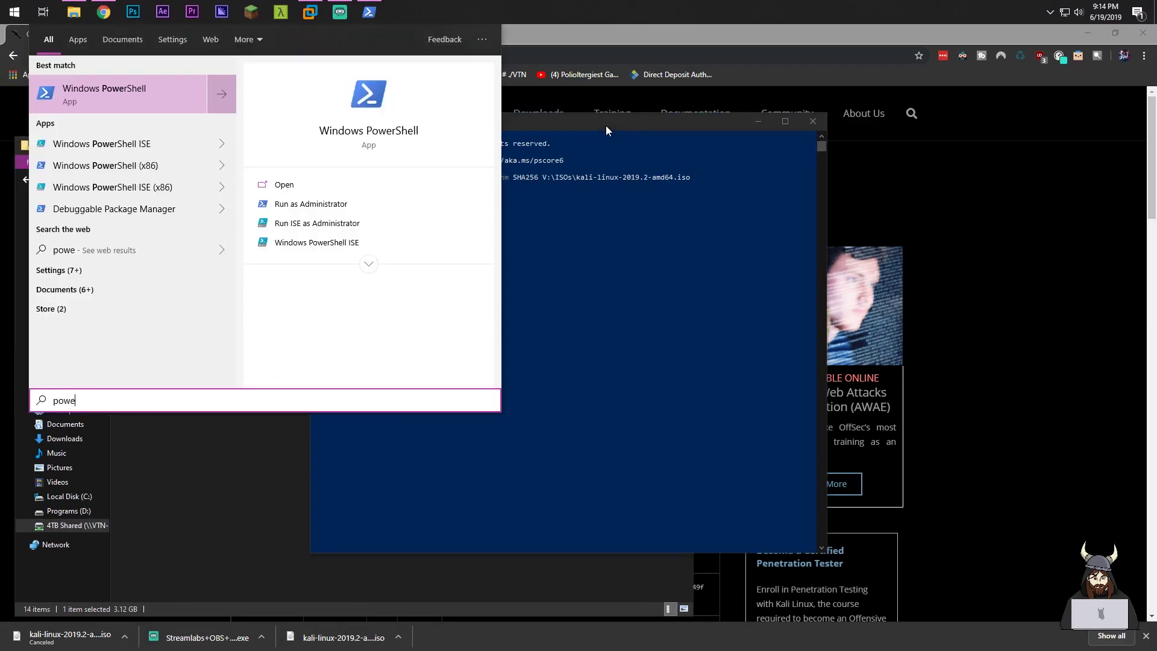
{"action": "left_click", "coordinate": [642, 236]}
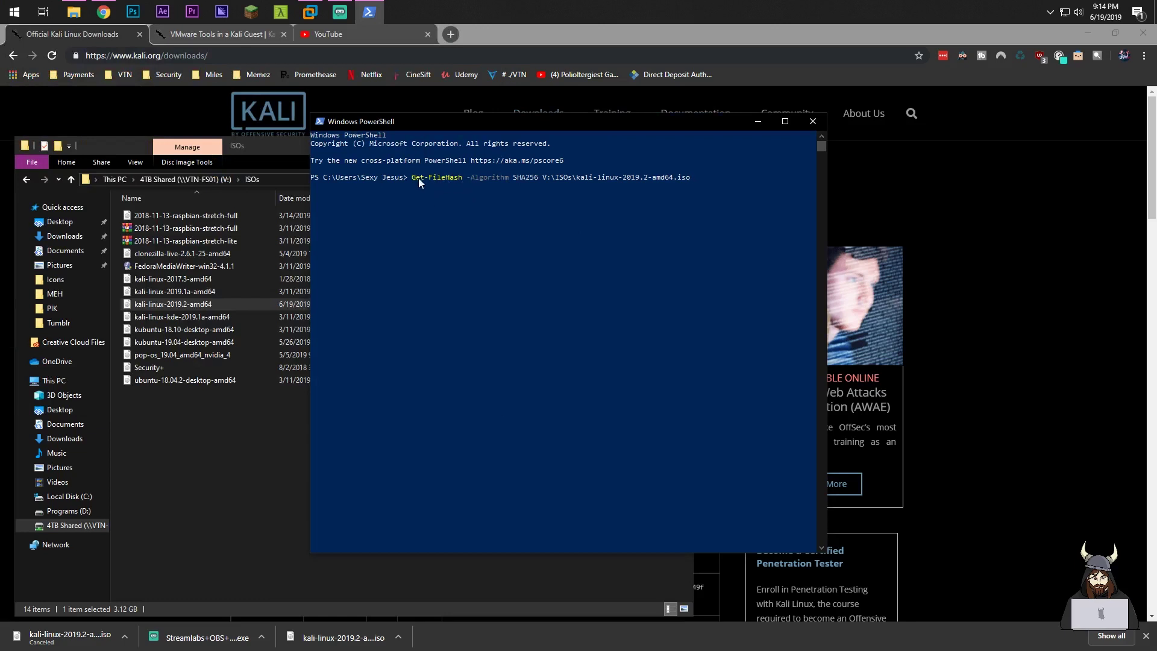
- Run Get-FileHash -Algorithm SHA256 V:\ISOs\kali-linux-2019.2-amd64.iso in PowerShell
{"action": "left_click_drag", "start_coordinate": [413, 180], "coordinate": [469, 186]}
{"action": "left_click", "coordinate": [471, 184]}
{"action": "left_click", "coordinate": [514, 178]}
{"action": "left_click_drag", "start_coordinate": [541, 178], "coordinate": [805, 179]}
{"action": "left_click_drag", "start_coordinate": [697, 178], "coordinate": [549, 179]}
{"action": "right_click", "coordinate": [710, 183]}
{"action": "key", "text": "alt+Tab"}
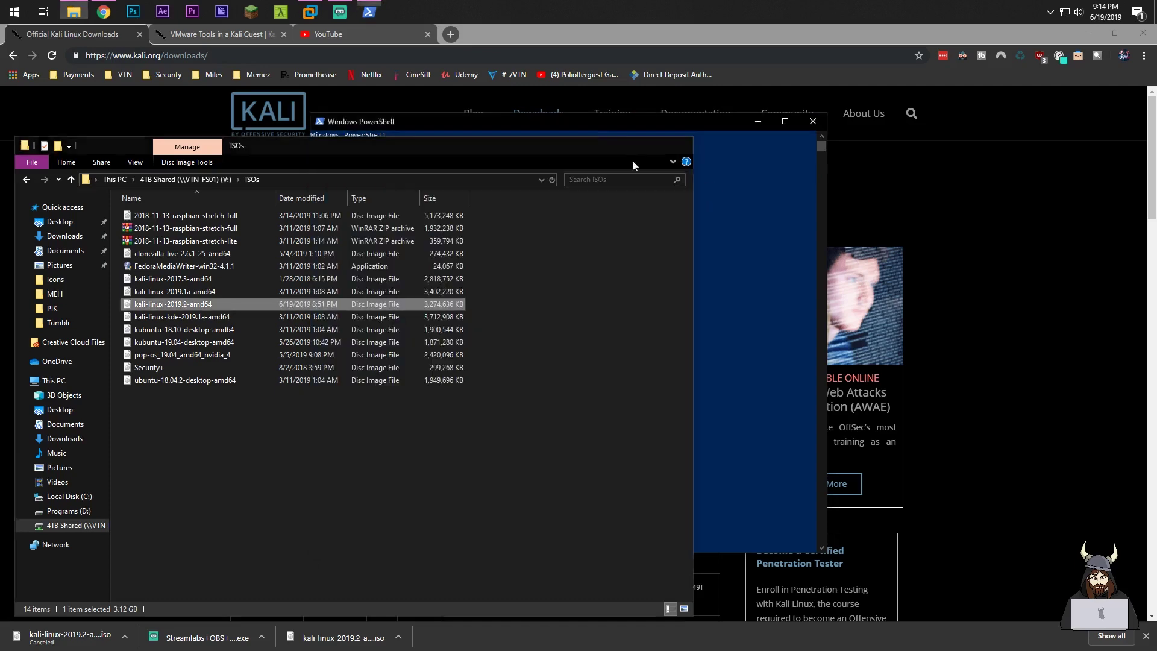
{"action": "left_click", "coordinate": [628, 147]}
{"action": "left_click_drag", "start_coordinate": [617, 125], "coordinate": [888, 172]}
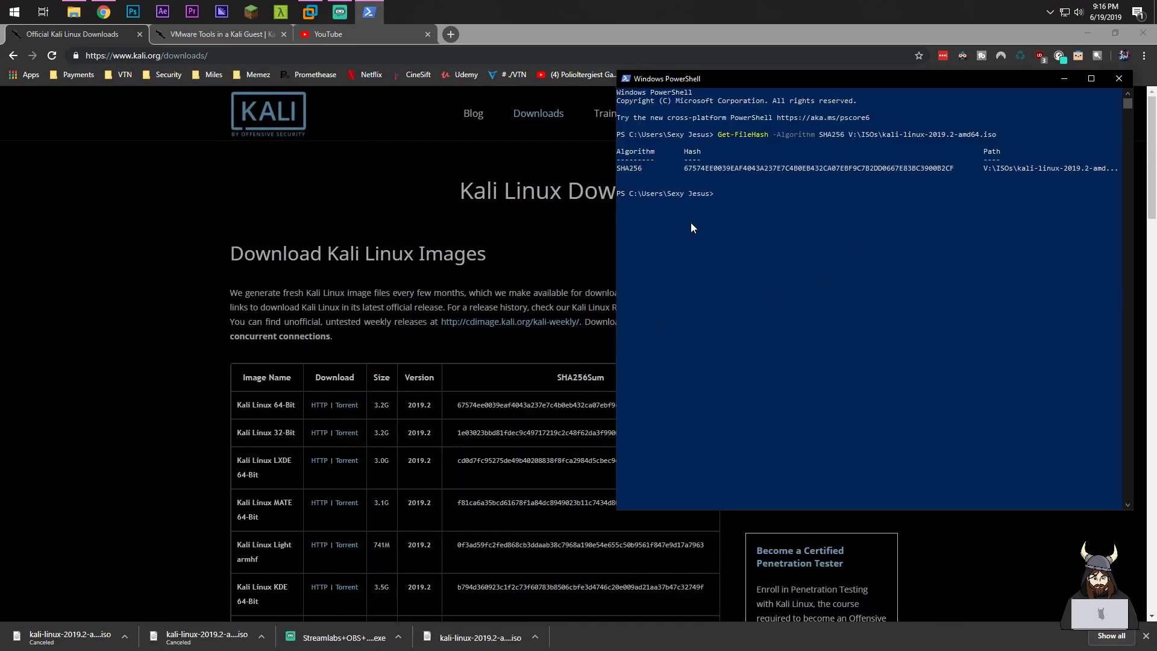
- Compare the computed SHA256 hash with the one published for Kali Linux 64-Bit on the downloads page, and close PowerShell
{"action": "left_click_drag", "start_coordinate": [687, 169], "coordinate": [852, 171]}
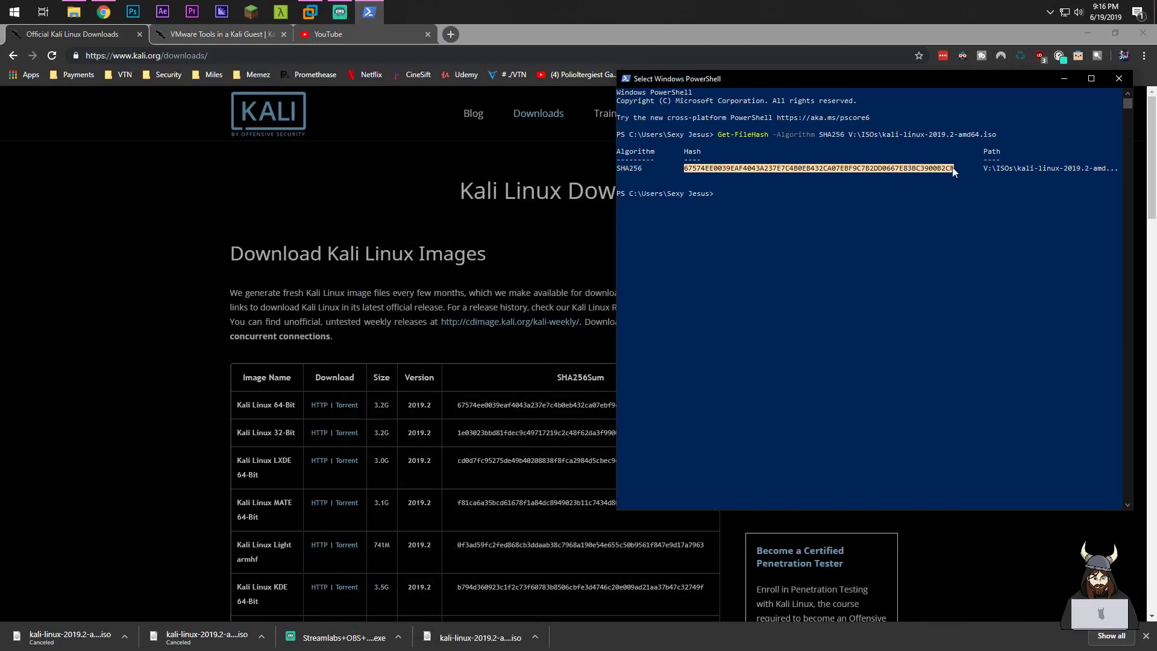
{"action": "left_click", "coordinate": [835, 185]}
{"action": "left_click_drag", "start_coordinate": [685, 169], "coordinate": [700, 169]}
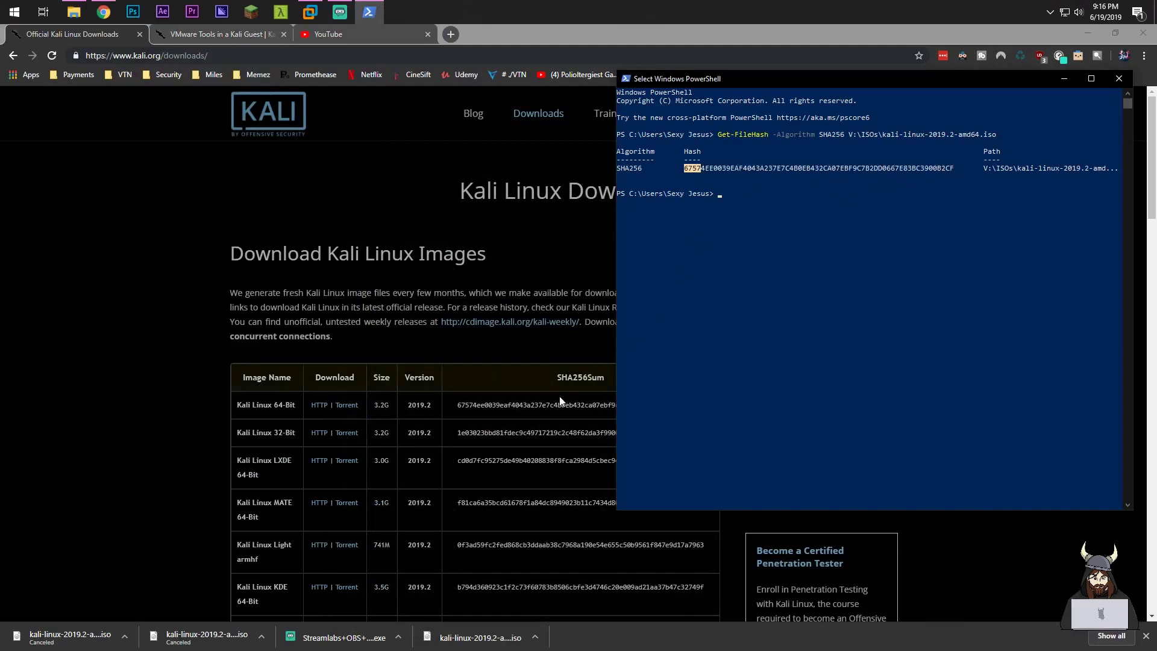
{"action": "left_click", "coordinate": [458, 405]}
{"action": "left_click_drag", "start_coordinate": [457, 404], "coordinate": [473, 405]}
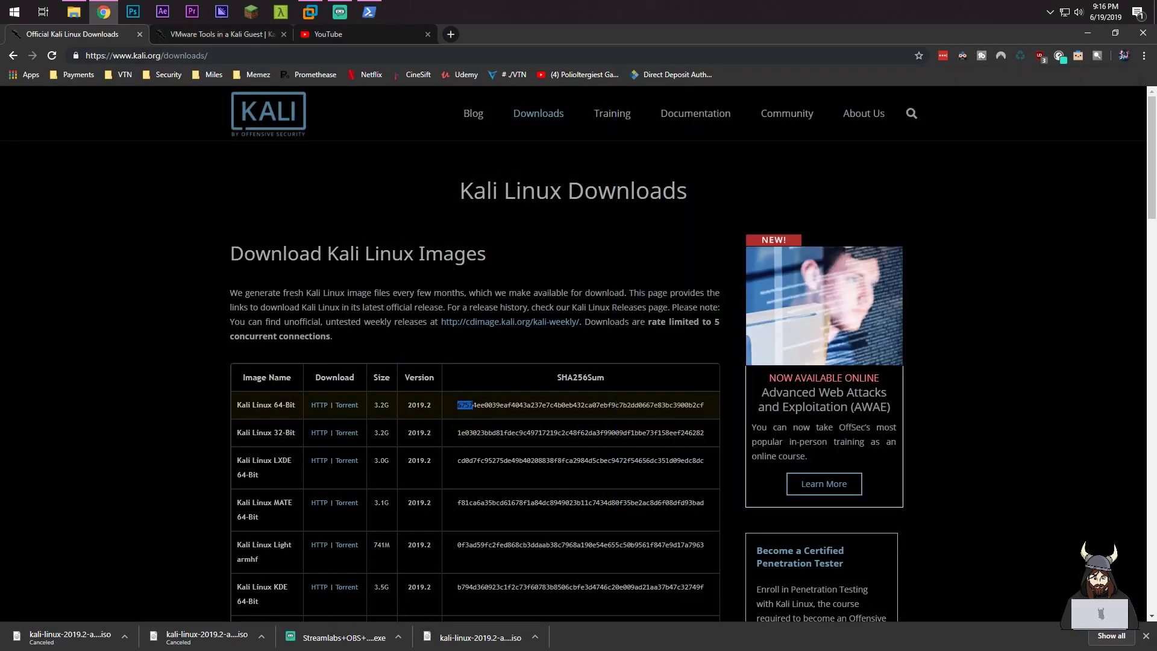
{"action": "left_click_drag", "start_coordinate": [704, 404], "coordinate": [688, 404]}
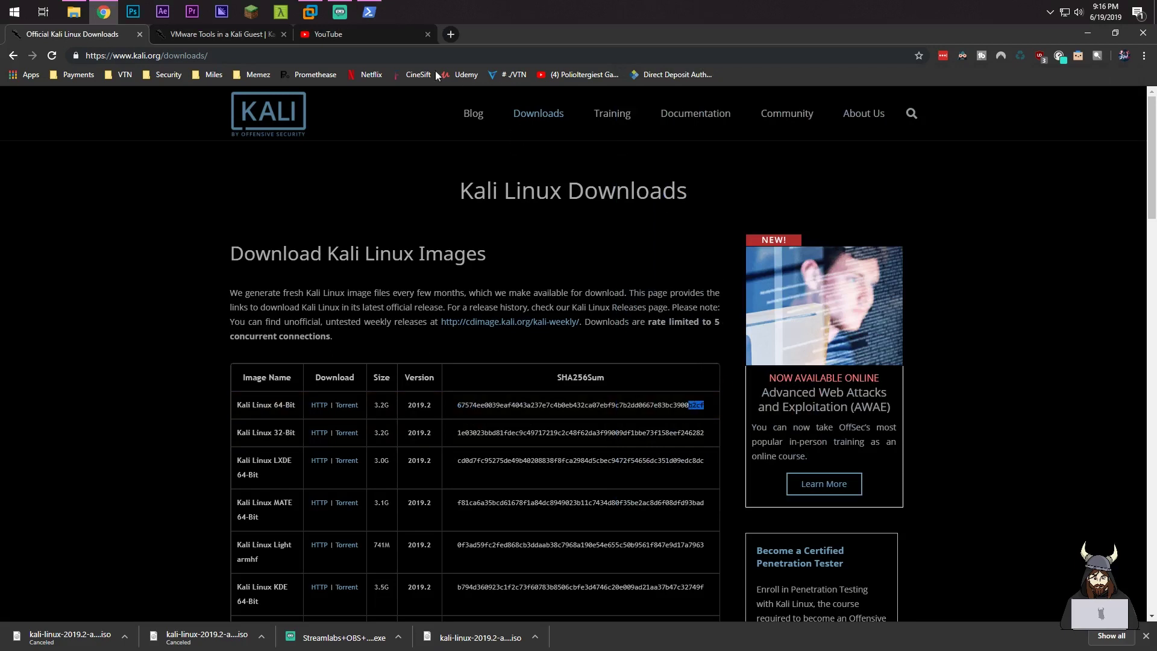
{"action": "key", "text": "alt+Tab"}
{"action": "left_click_drag", "start_coordinate": [937, 169], "coordinate": [953, 169]}
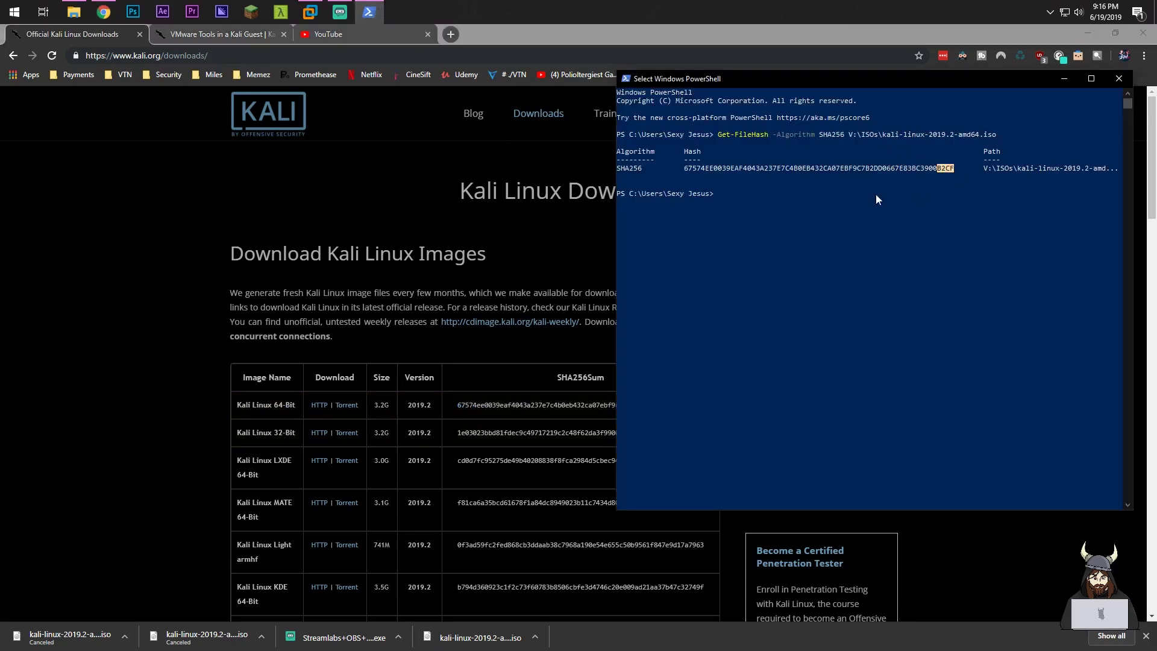
{"action": "left_click_drag", "start_coordinate": [796, 169], "coordinate": [805, 169]}
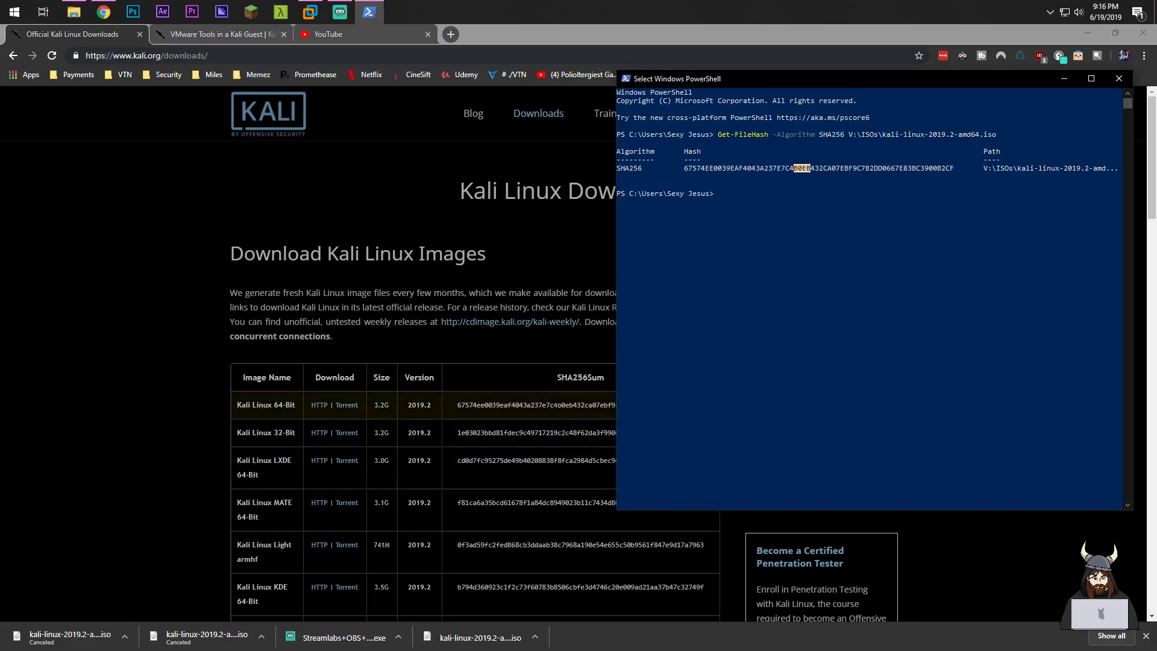
{"action": "left_click", "coordinate": [570, 405]}
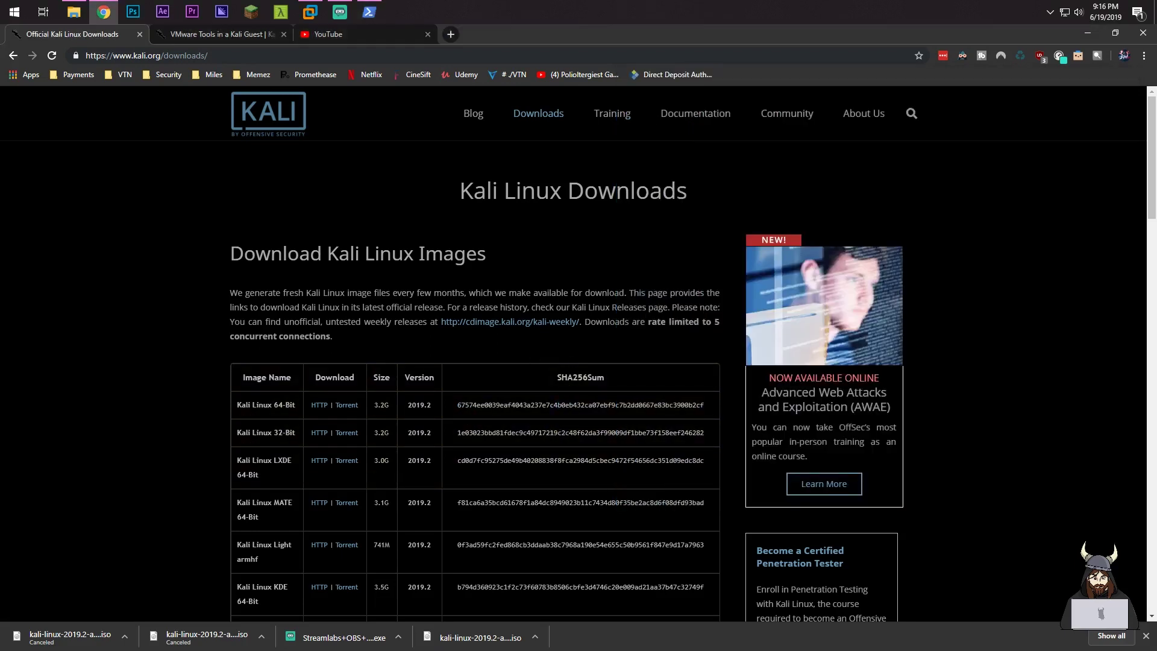
{"action": "left_click", "coordinate": [369, 12]}
{"action": "left_click_drag", "start_coordinate": [765, 85], "coordinate": [473, 120]}
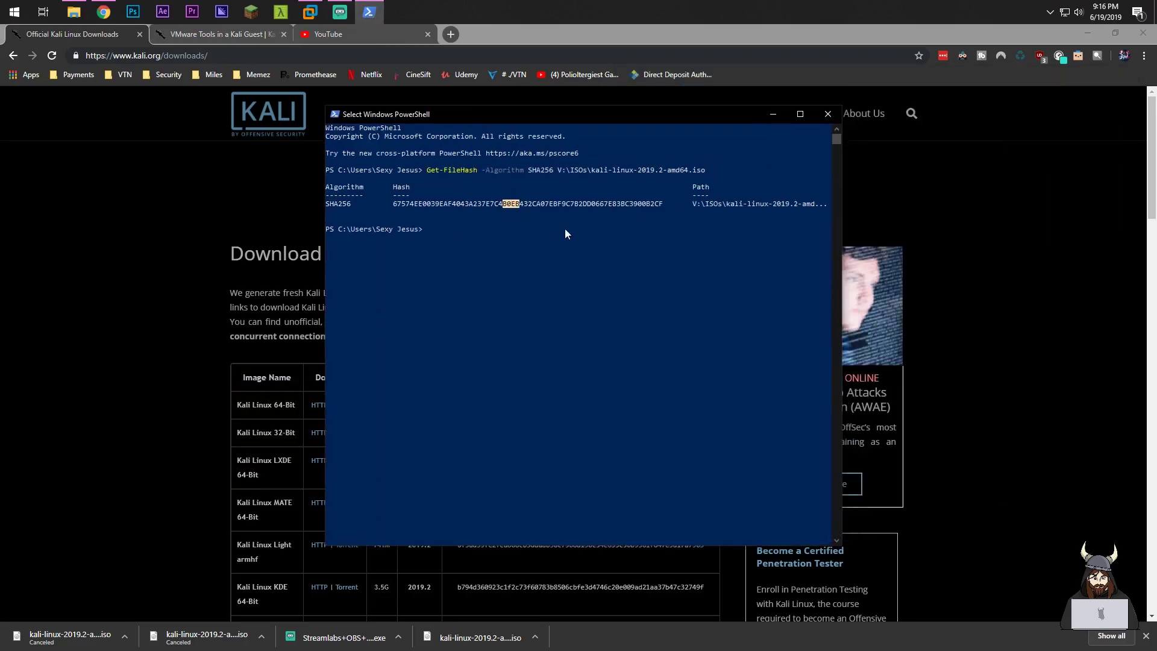
{"action": "left_click_drag", "start_coordinate": [592, 115], "coordinate": [768, 104]}
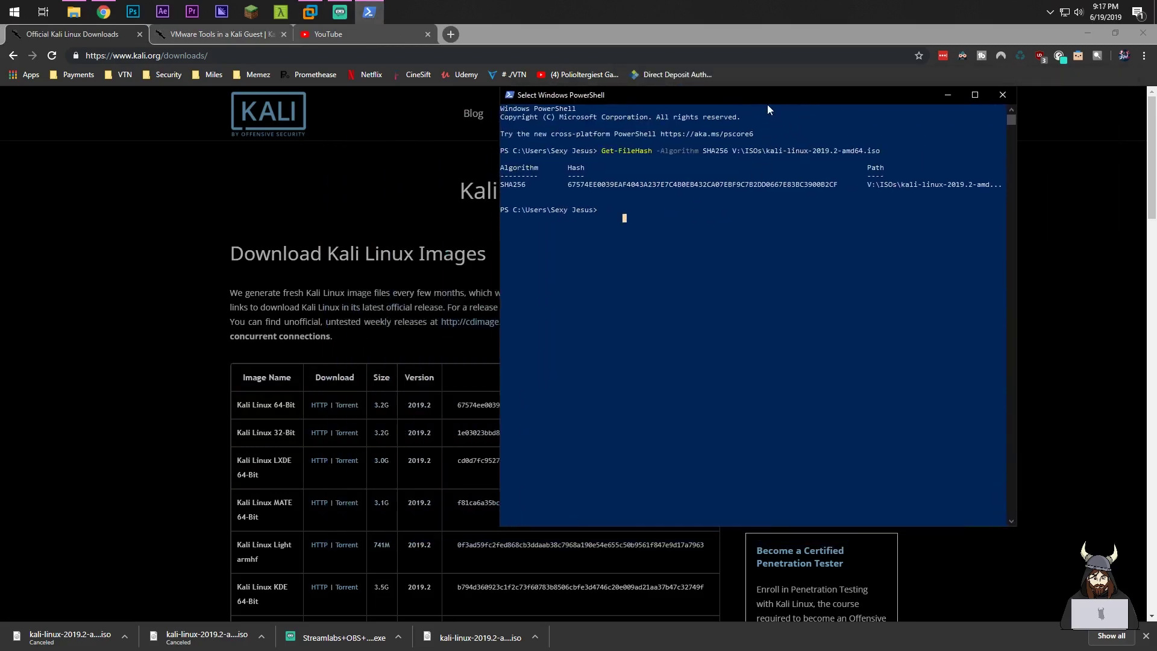
{"action": "left_click", "coordinate": [1003, 96]}
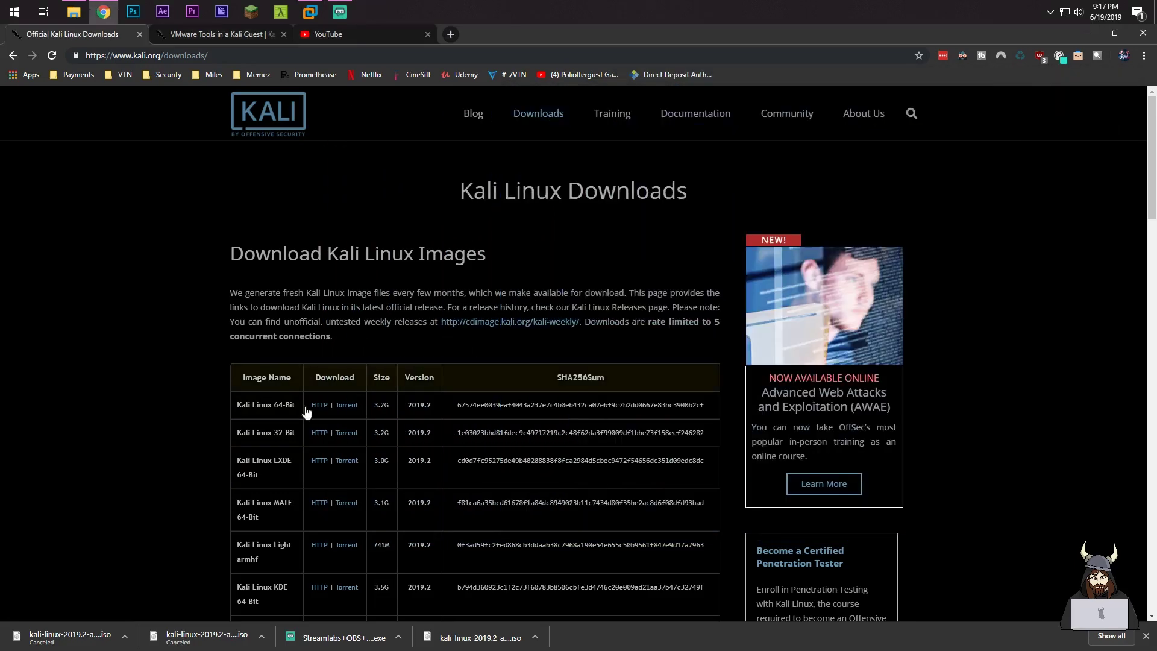
- Reopen the ISOs folder and select the kali-linux-2019.2-amd64 disc image
{"action": "left_click", "coordinate": [434, 629]}
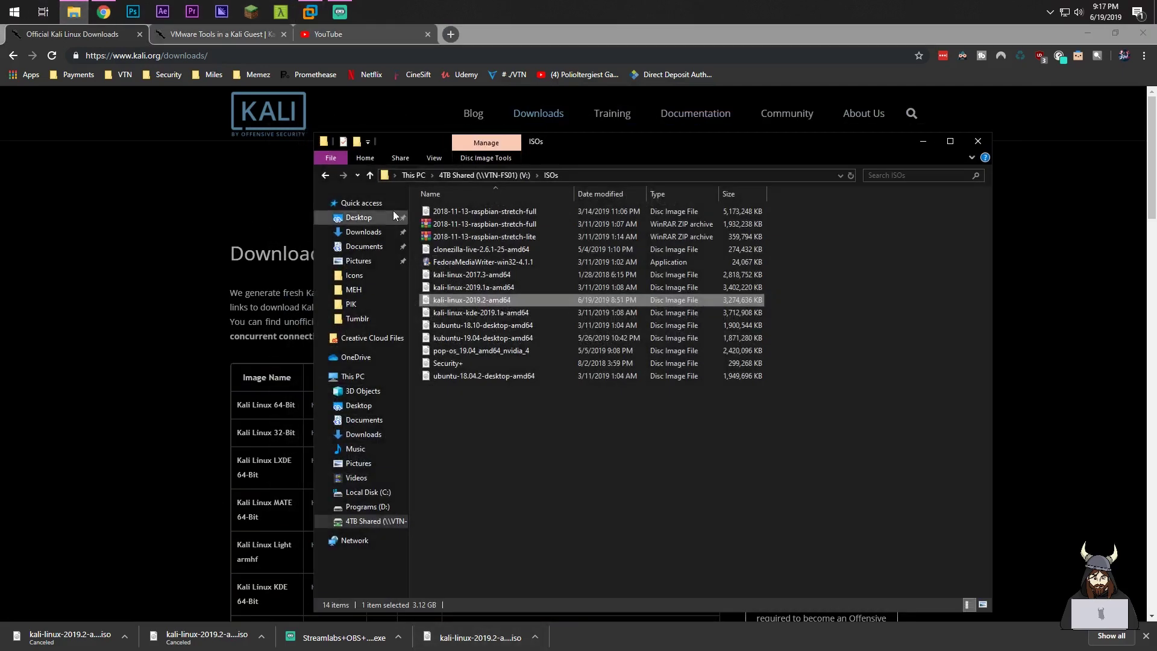
{"action": "left_click", "coordinate": [498, 390]}
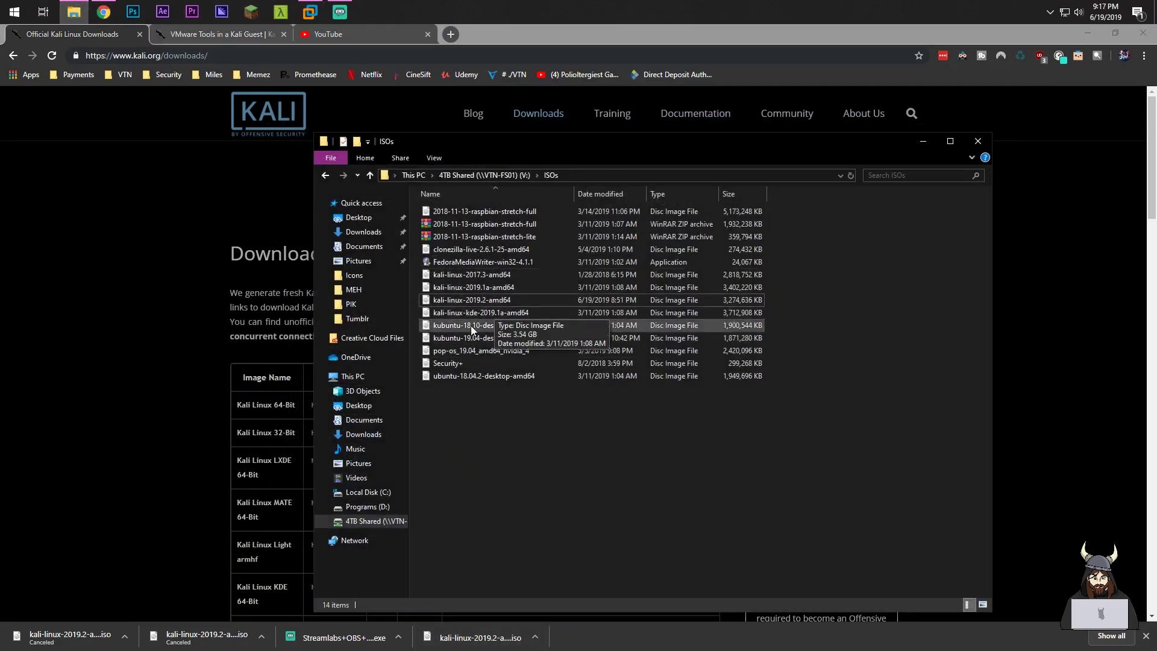
{"action": "left_click", "coordinate": [498, 300]}
{"action": "left_click_drag", "start_coordinate": [581, 147], "coordinate": [0, 147]}
- Switch to VMware Workstation and start creating a new virtual machine with the Typical (recommended) configuration
{"action": "left_click", "coordinate": [311, 13]}
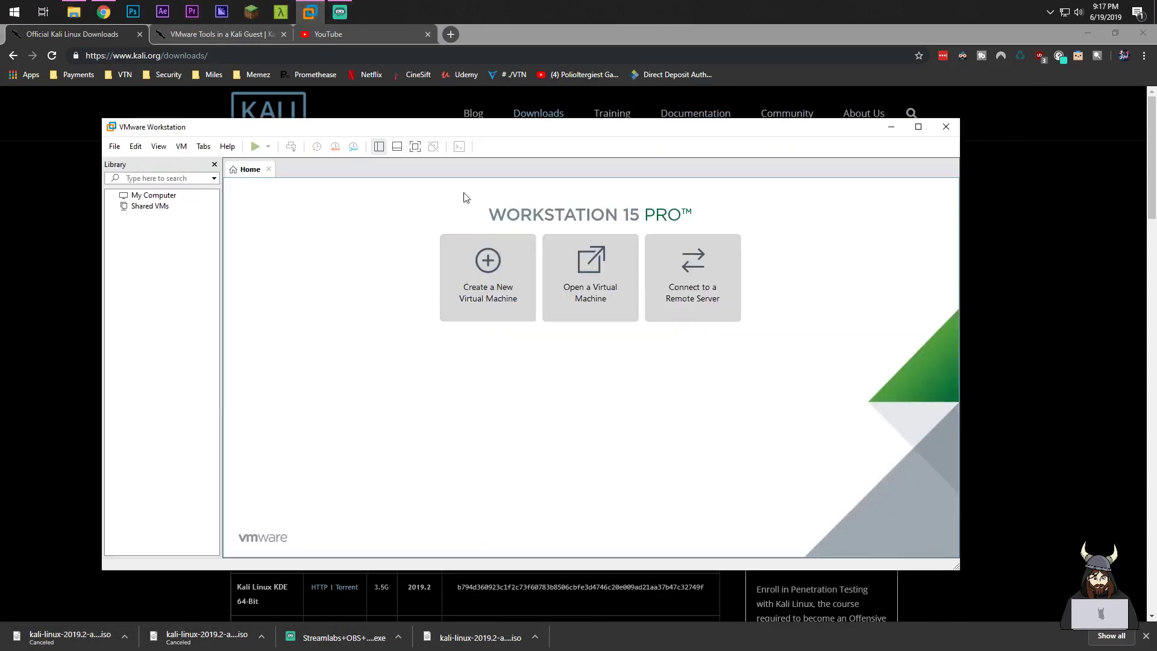
{"action": "left_click_drag", "start_coordinate": [444, 132], "coordinate": [500, 139]}
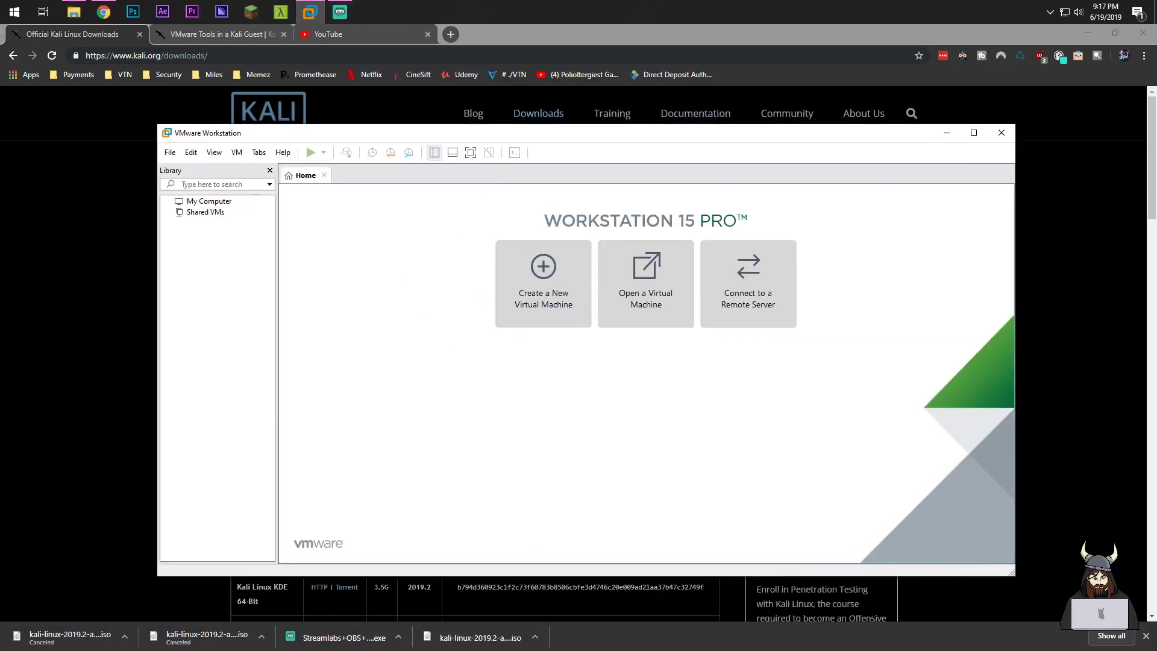
{"action": "left_click", "coordinate": [562, 271]}
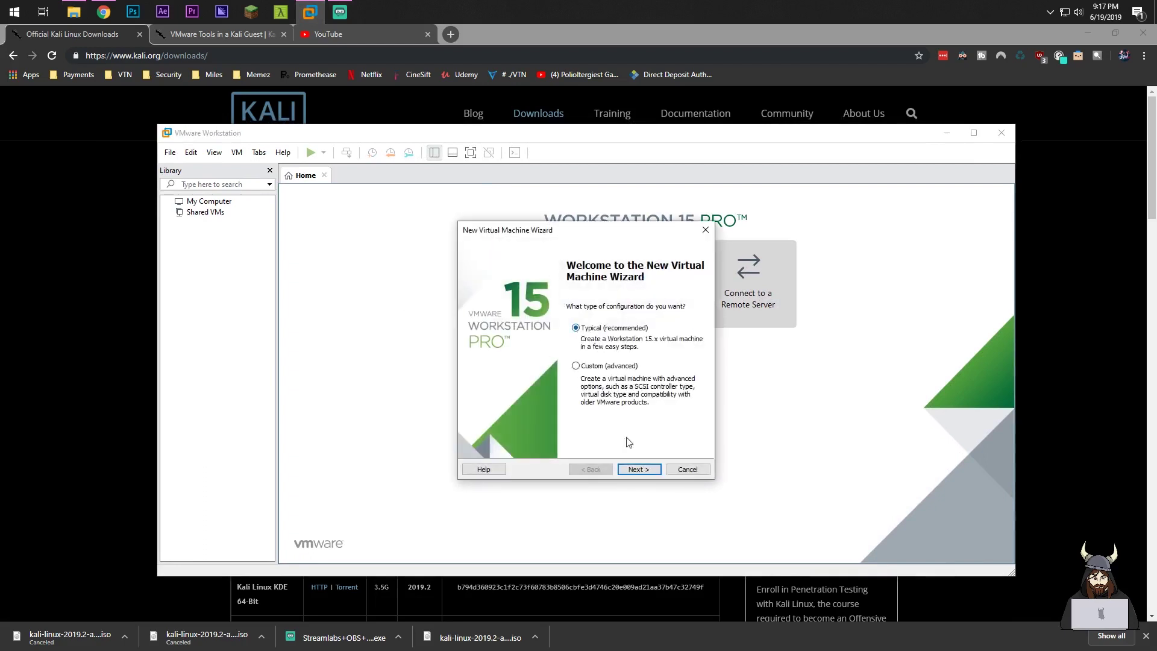
{"action": "left_click", "coordinate": [639, 469]}
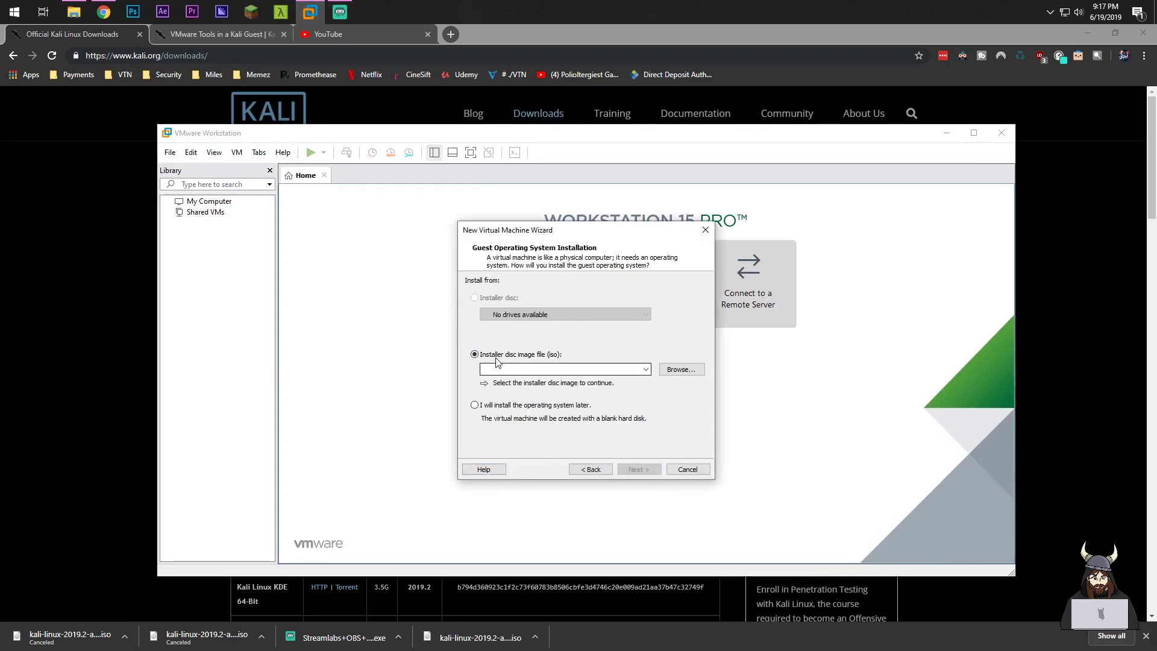
- Use kali-linux-2019.2-amd64 from the ISOs folder as the installer disc image for the virtual machine
{"action": "left_click", "coordinate": [681, 370]}
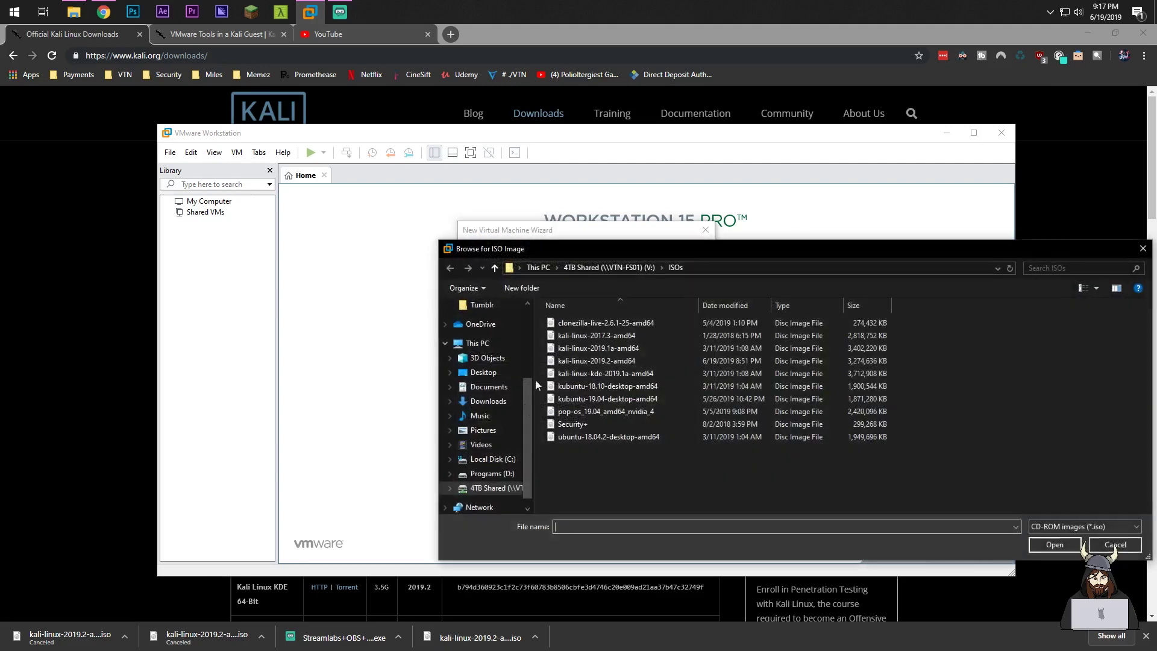
{"action": "left_click", "coordinate": [630, 360]}
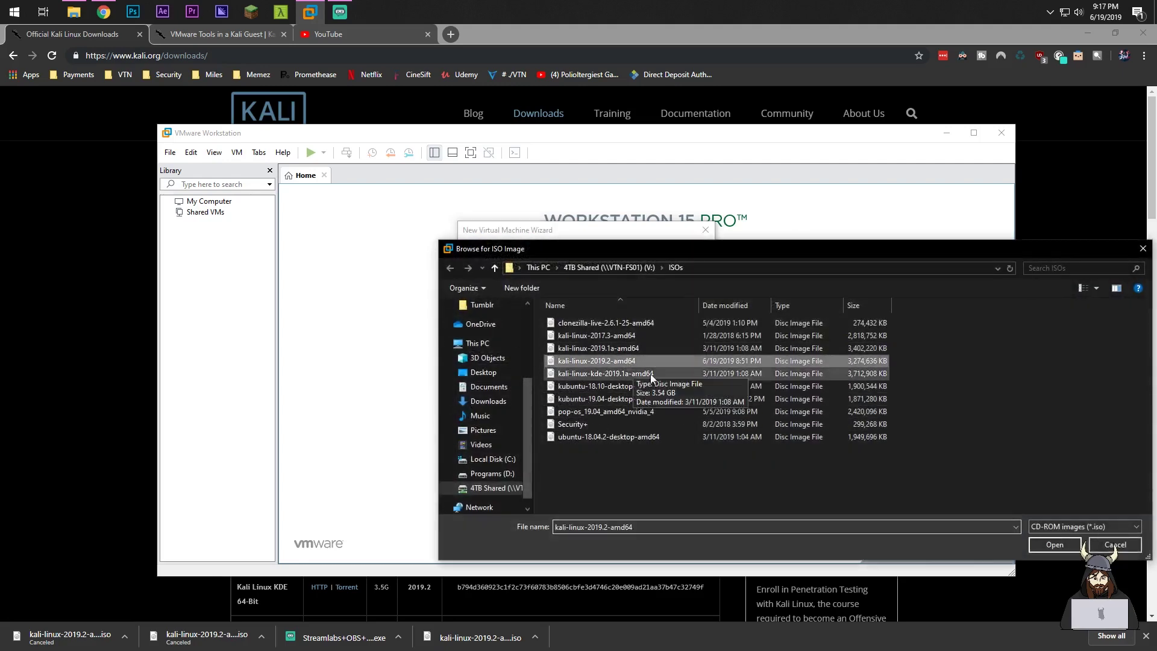
{"action": "left_click", "coordinate": [1054, 544]}
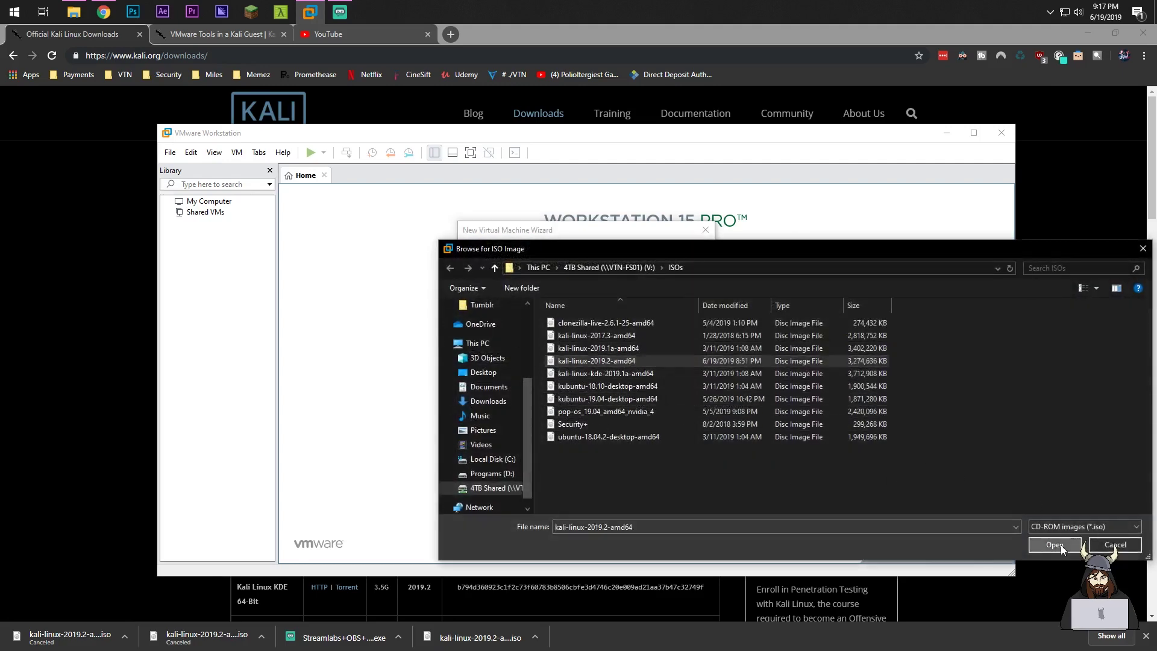
{"action": "left_click", "coordinate": [623, 471]}
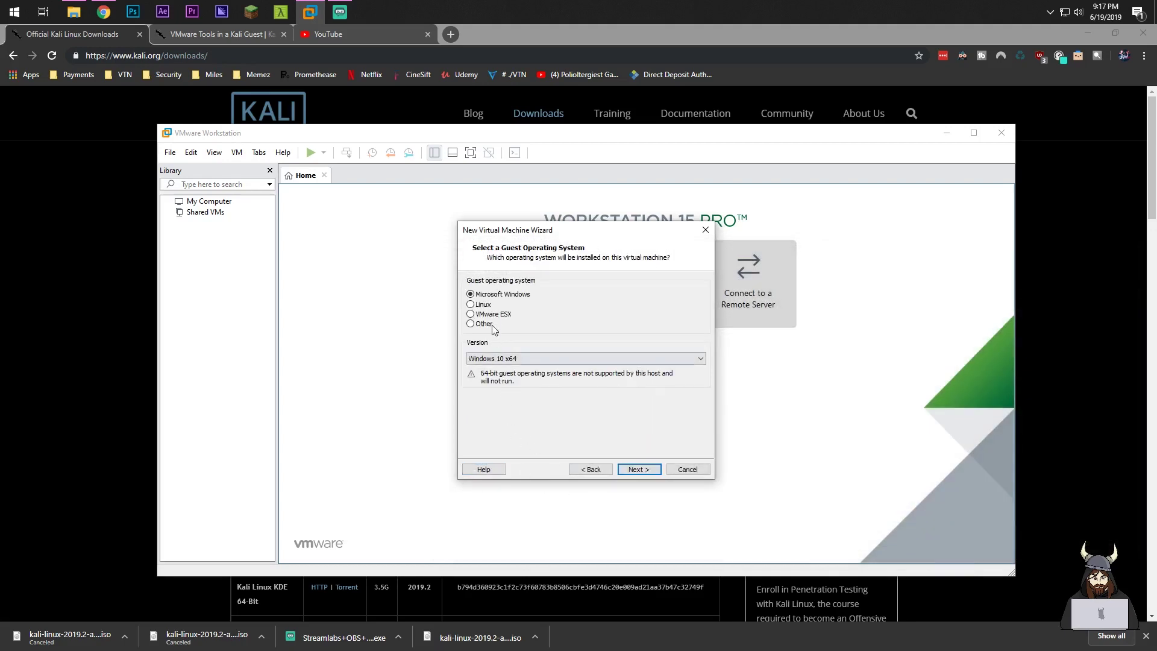
- Set the guest operating system to Linux with version Debian 9.x 64-bit
{"action": "left_click", "coordinate": [483, 304]}
{"action": "left_click", "coordinate": [500, 359]}
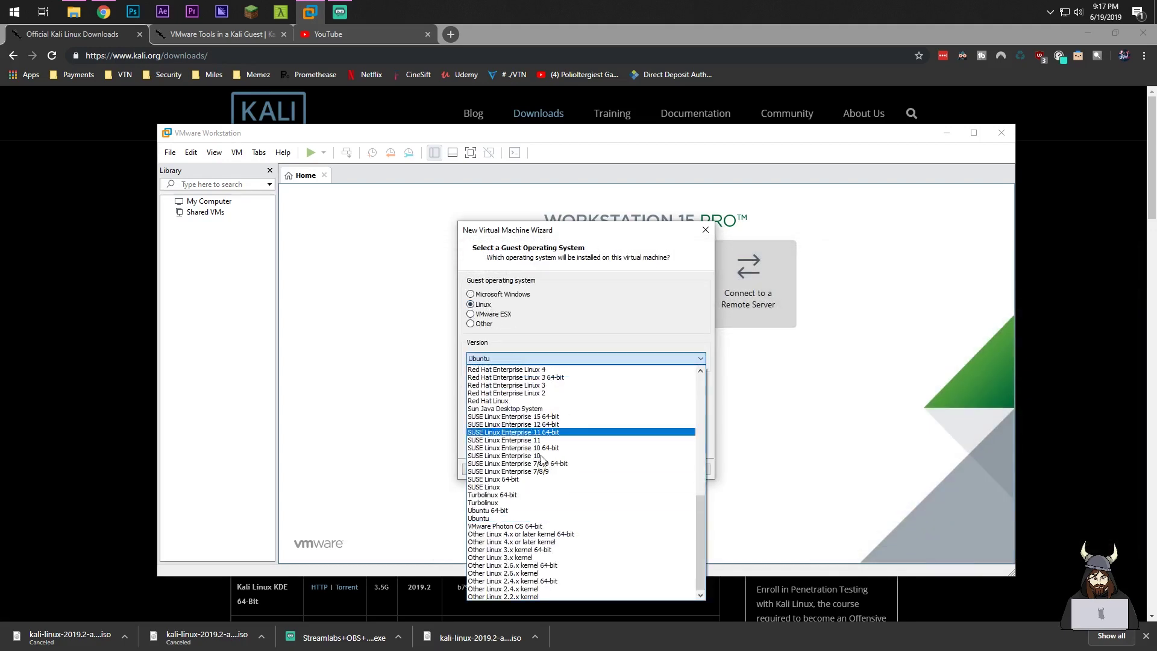
{"action": "scroll", "coordinate": [516, 422], "scroll_direction": "up", "scroll_amount": 8}
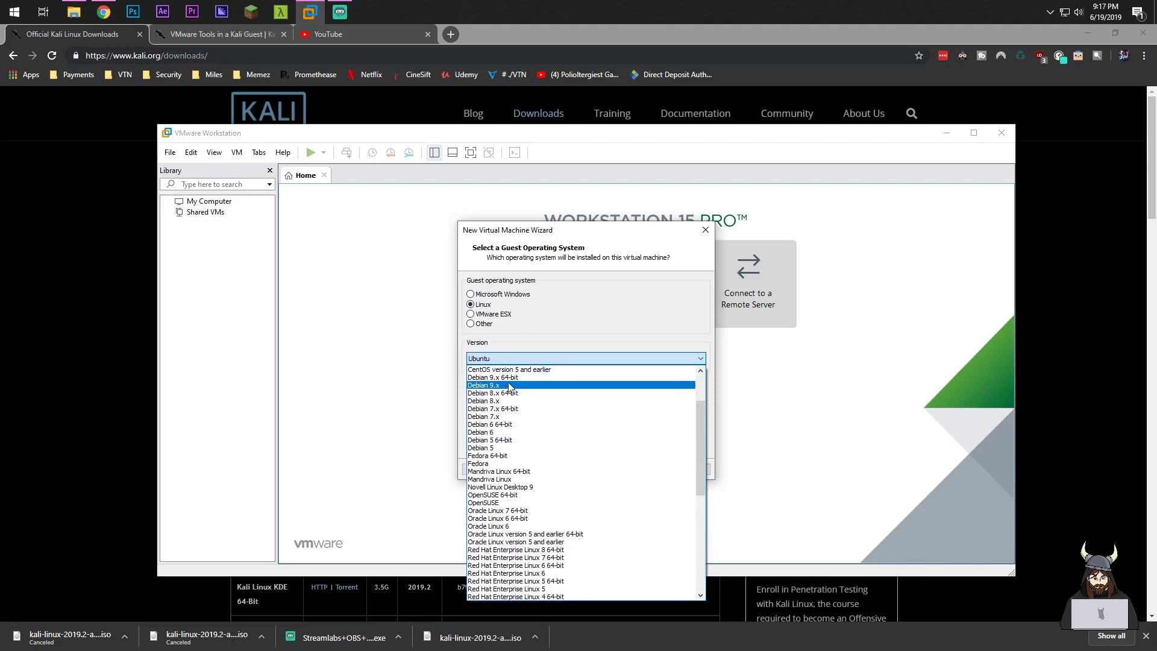
{"action": "left_click", "coordinate": [492, 378]}
{"action": "left_click", "coordinate": [638, 468]}
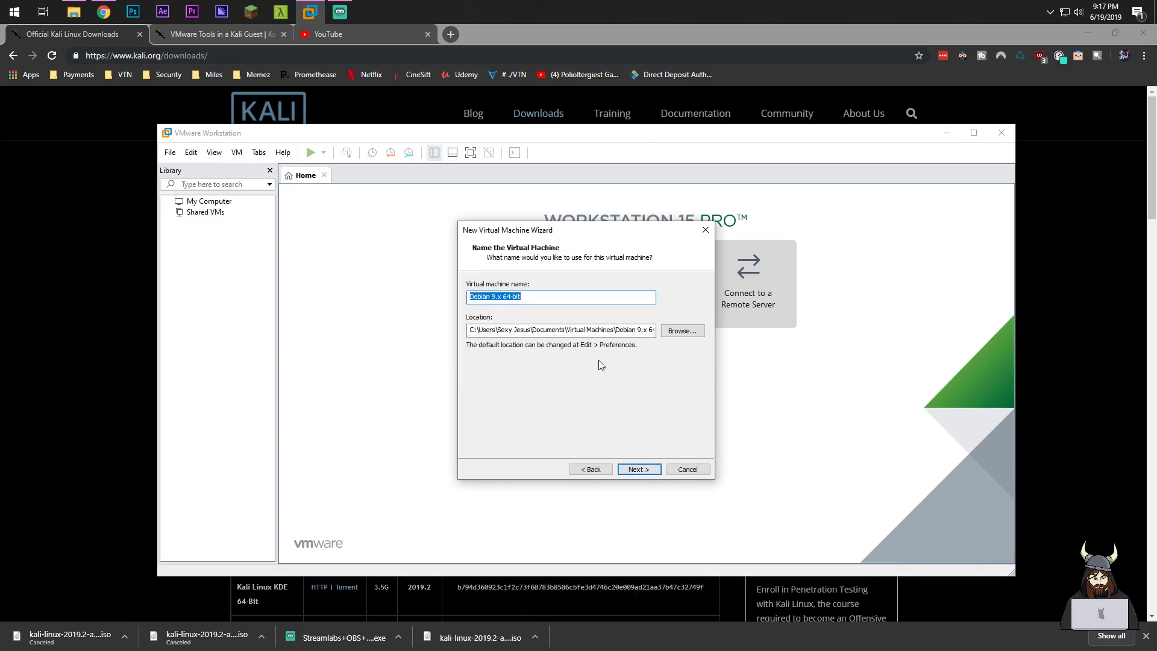
- Create a folder named VM inside ISOs on the V: drive and use it as the virtual machine's location
{"action": "left_click", "coordinate": [475, 330]}
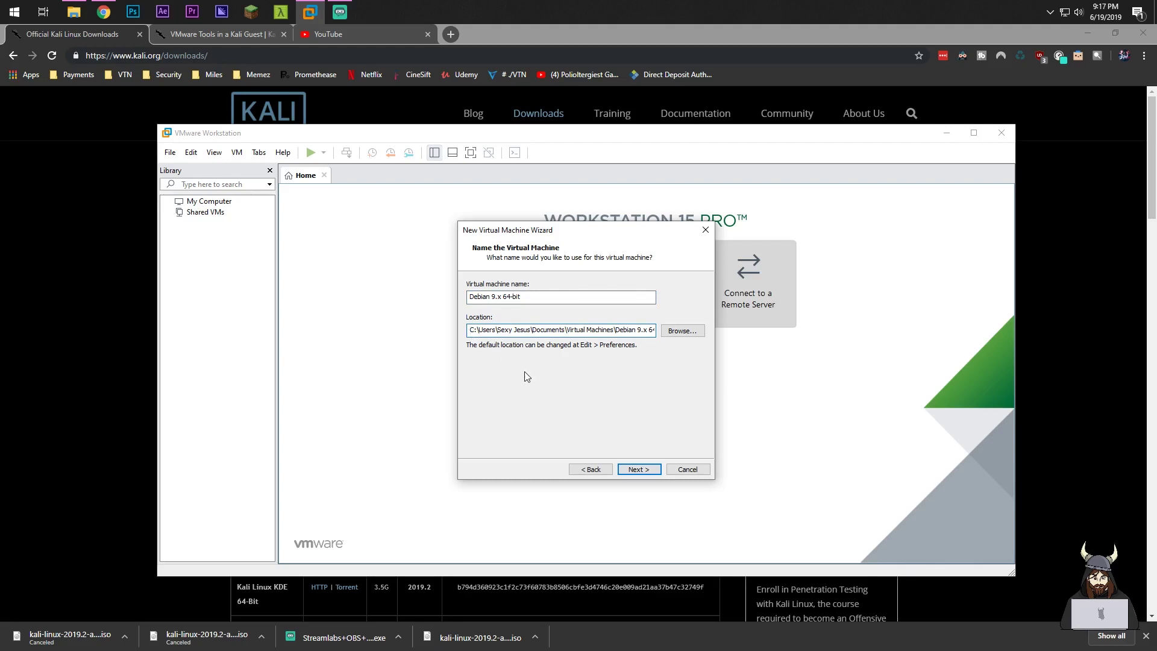
{"action": "left_click", "coordinate": [677, 332]}
{"action": "left_click_drag", "start_coordinate": [664, 362], "coordinate": [649, 418]}
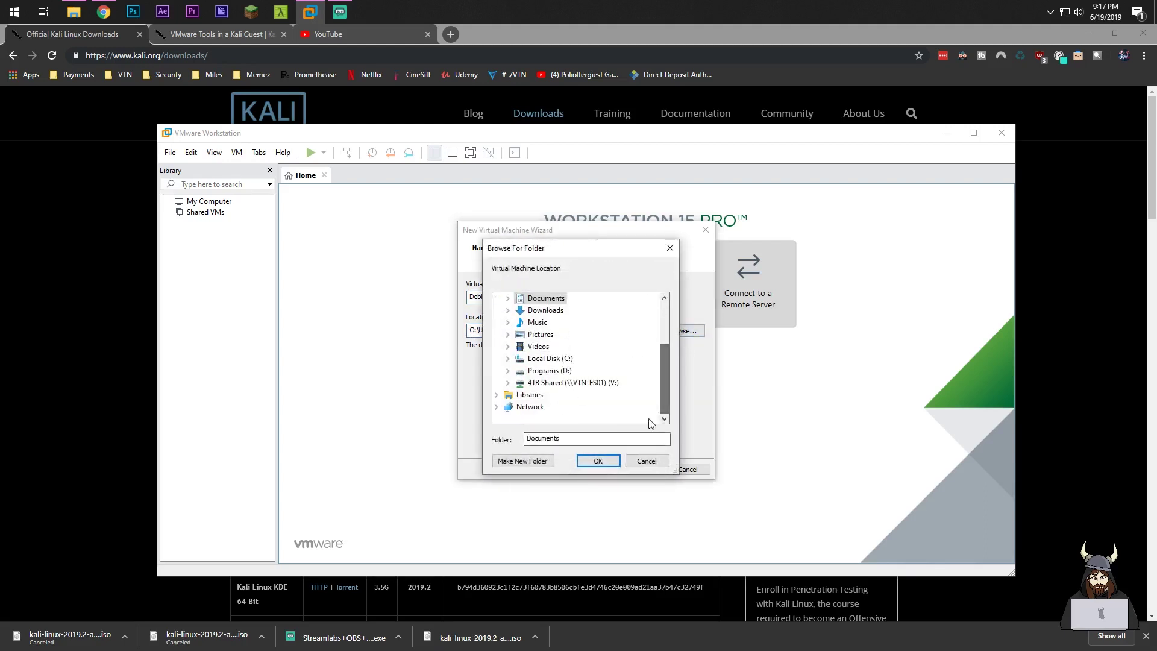
{"action": "left_click", "coordinate": [537, 384]}
{"action": "mouse_move", "coordinate": [667, 364]}
{"action": "left_mouse_down"}
{"action": "mouse_move", "coordinate": [663, 393]}
{"action": "mouse_move", "coordinate": [663, 374]}
{"action": "left_mouse_up"}
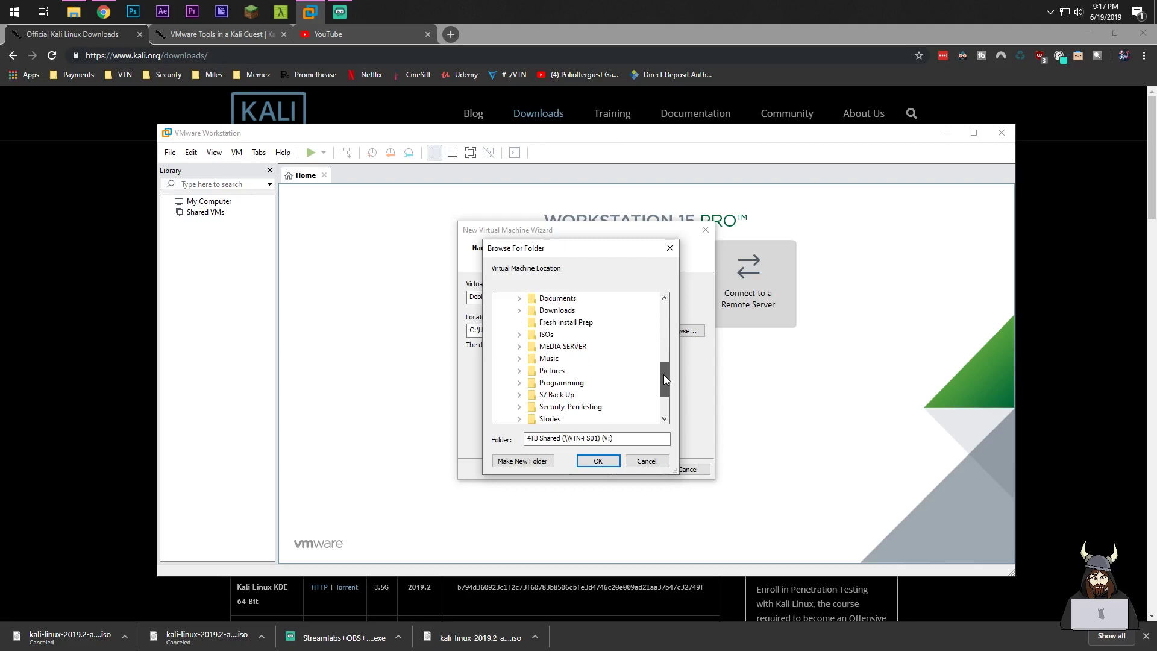
{"action": "left_click", "coordinate": [546, 335]}
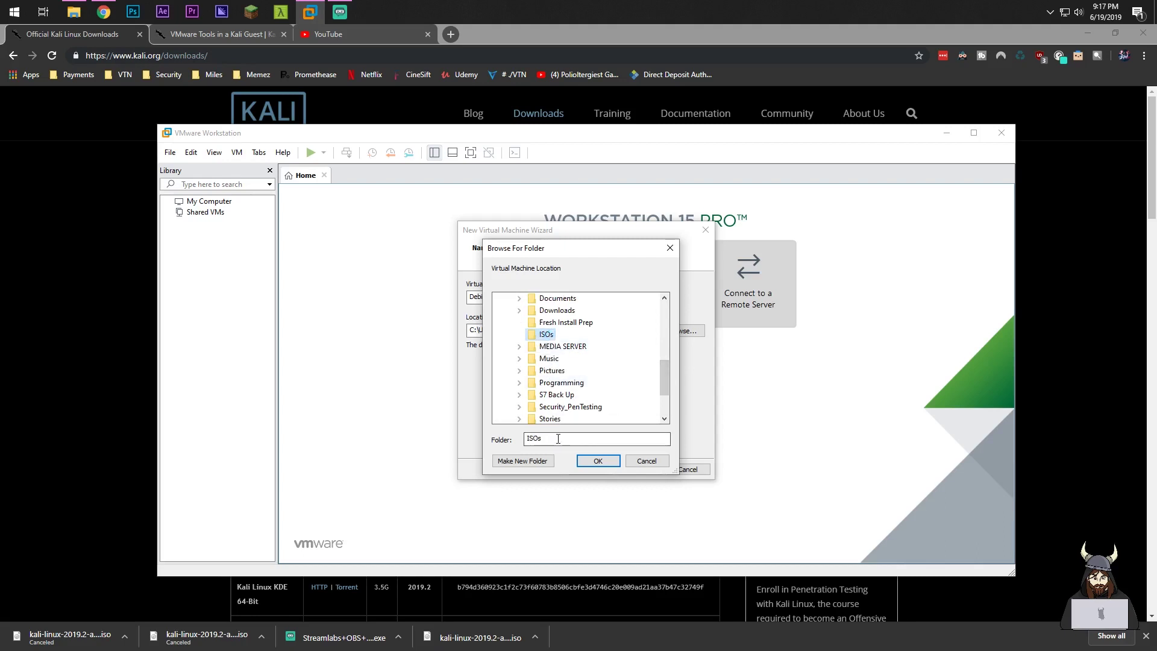
{"action": "left_click", "coordinate": [530, 462]}
{"action": "type", "text": "VM"}
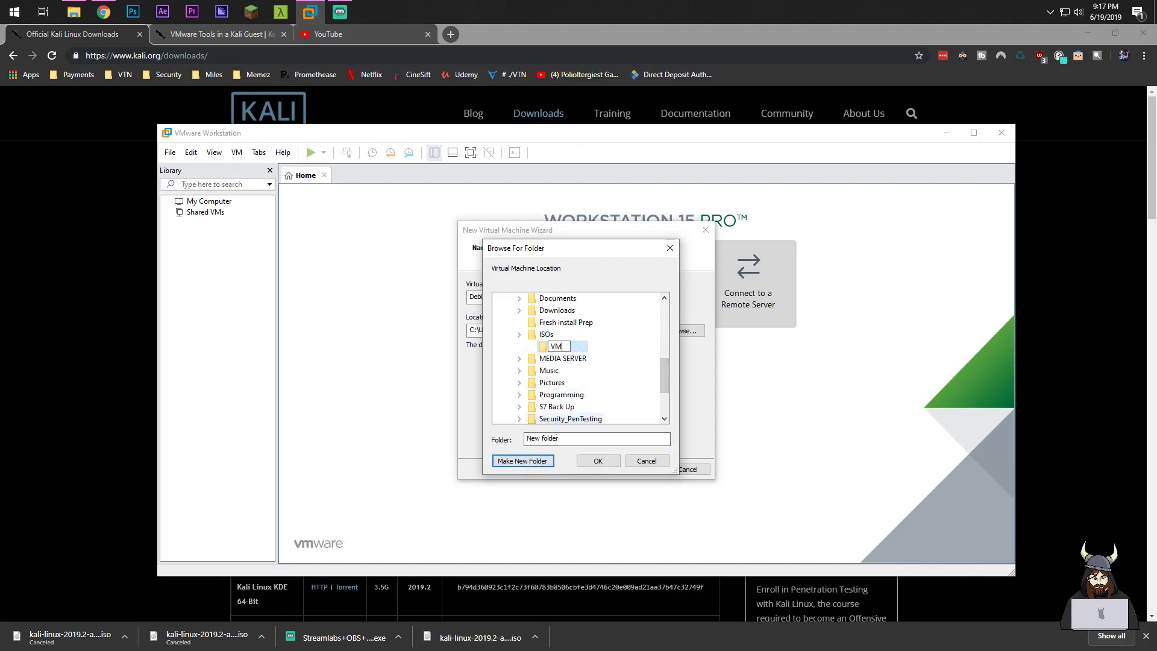
{"action": "key", "text": "Return"}
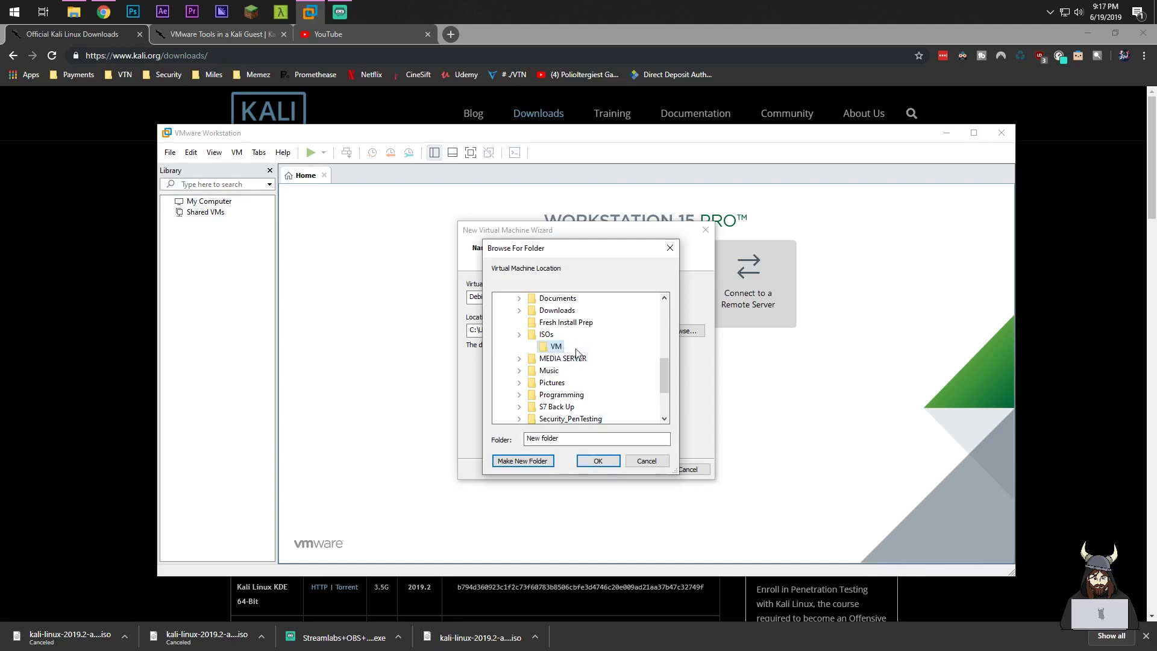
{"action": "left_click", "coordinate": [598, 461]}
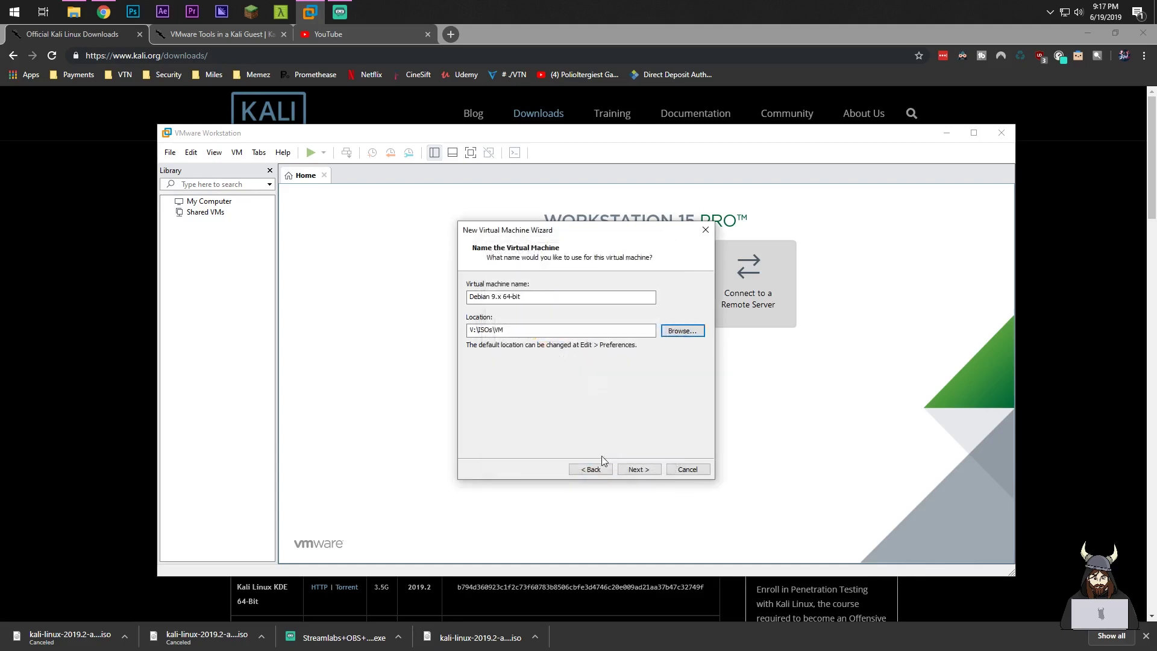
{"action": "left_click", "coordinate": [640, 468]}
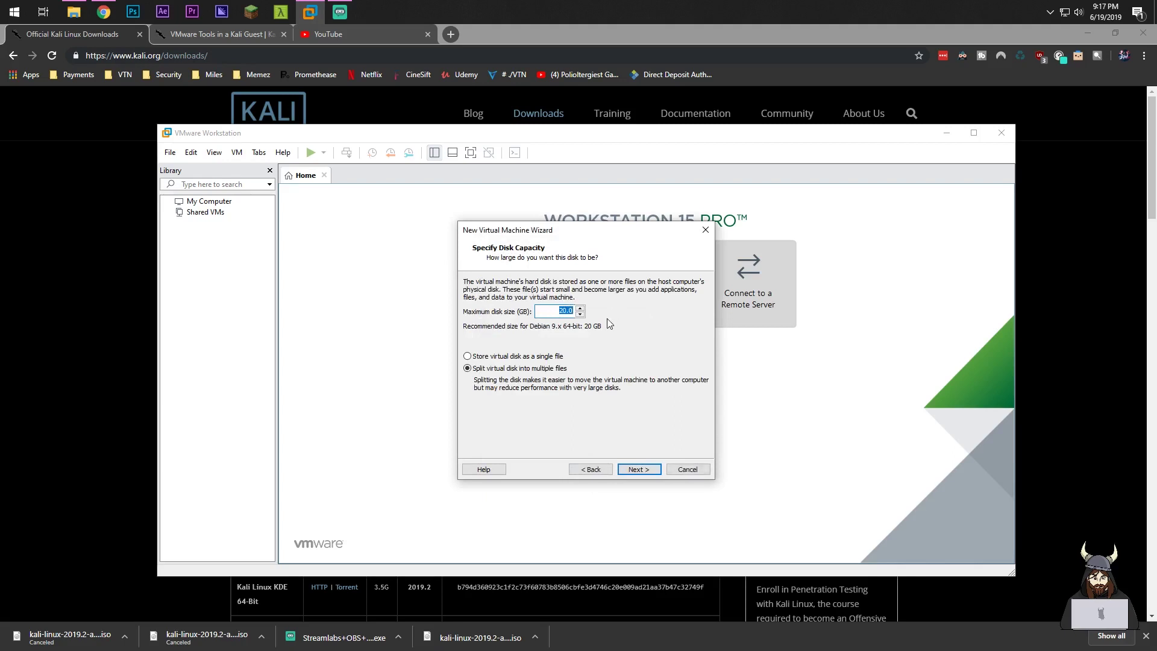
- Set the maximum disk size to 40 GB and store the virtual disk as a single file
{"action": "type", "text": "40"}
{"action": "left_click", "coordinate": [513, 358]}
{"action": "left_click", "coordinate": [493, 368]}
{"action": "left_click", "coordinate": [525, 359]}
{"action": "left_click", "coordinate": [630, 470]}
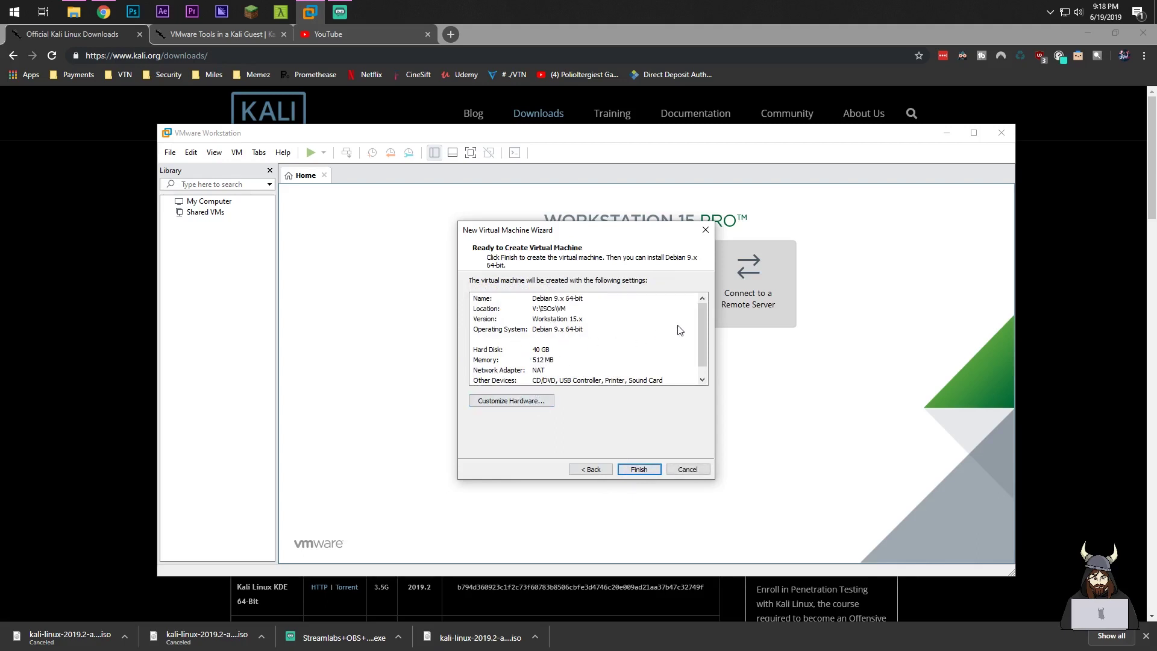
- Review the virtual machine's settings summary and customize its hardware by setting the memory to 8 GB
{"action": "scroll", "coordinate": [704, 328], "scroll_direction": "down", "scroll_amount": 1}
{"action": "left_click", "coordinate": [545, 351]}
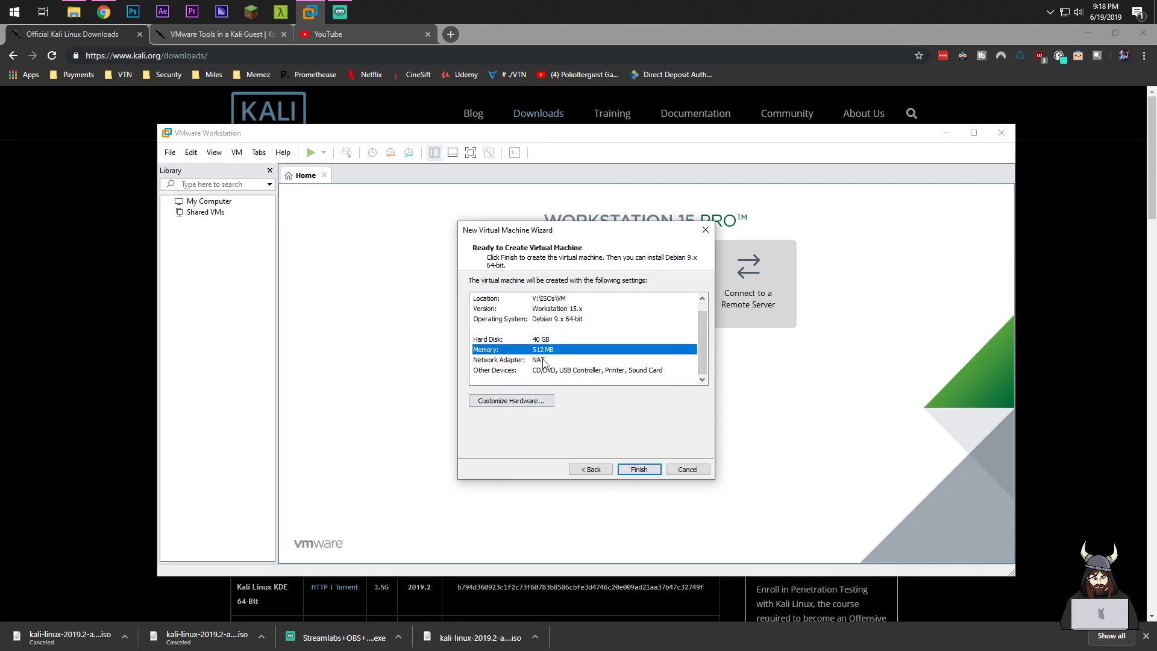
{"action": "left_click", "coordinate": [542, 362]}
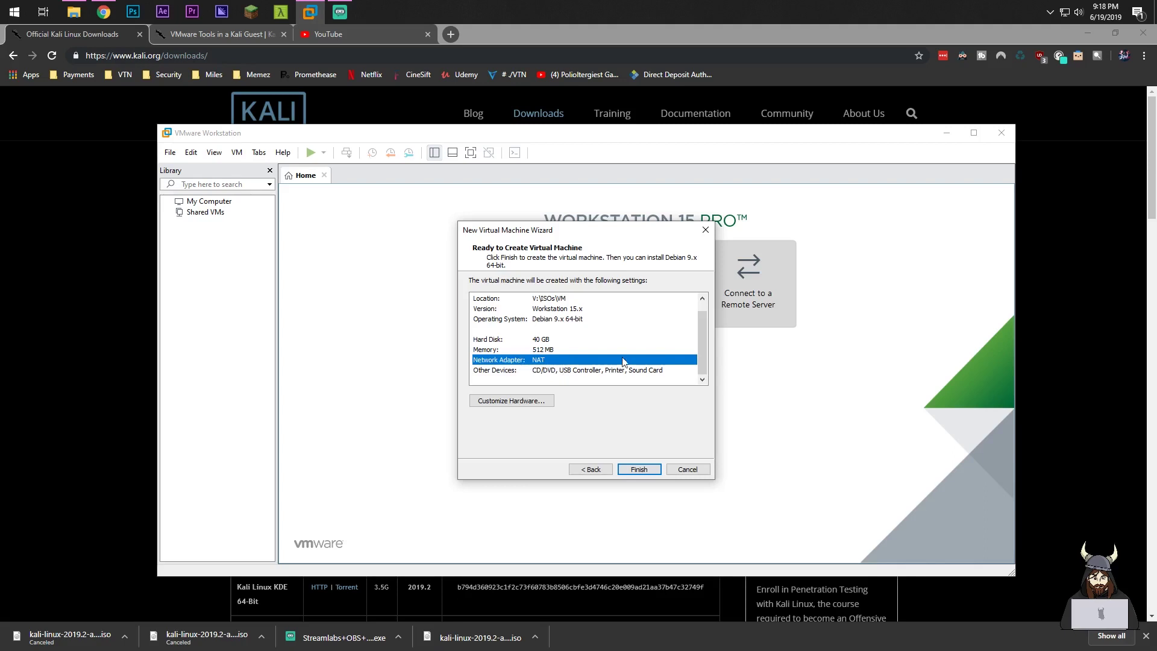
{"action": "scroll", "coordinate": [701, 341], "scroll_direction": "up", "scroll_amount": 1}
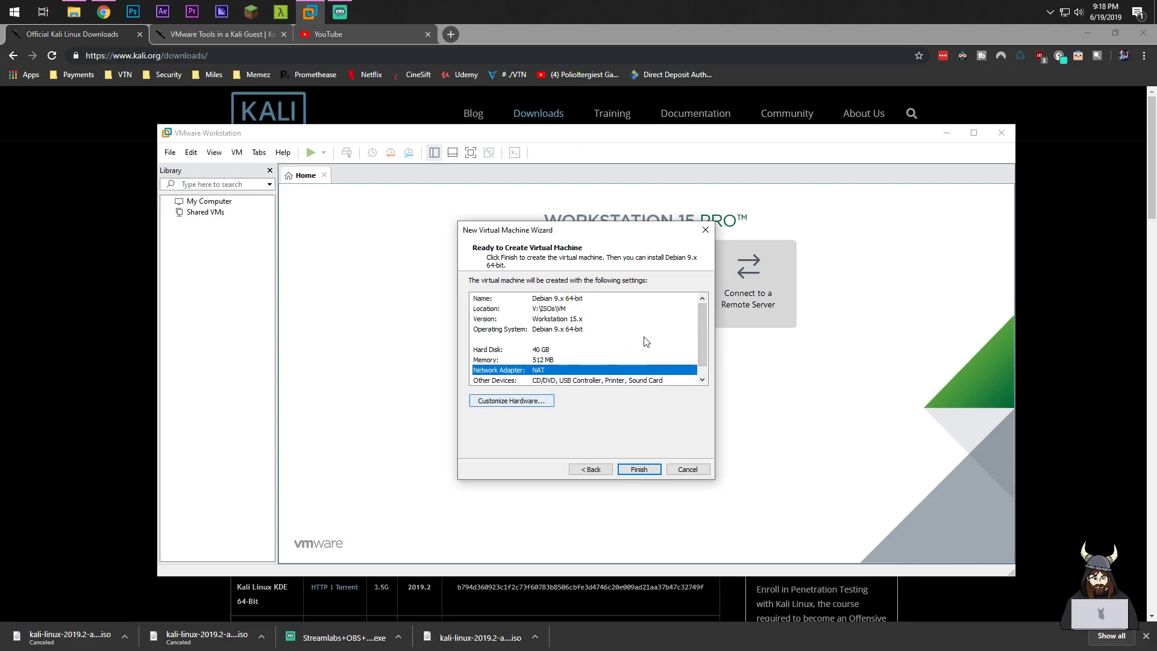
{"action": "scroll", "coordinate": [538, 404], "scroll_direction": "down", "scroll_amount": 1}
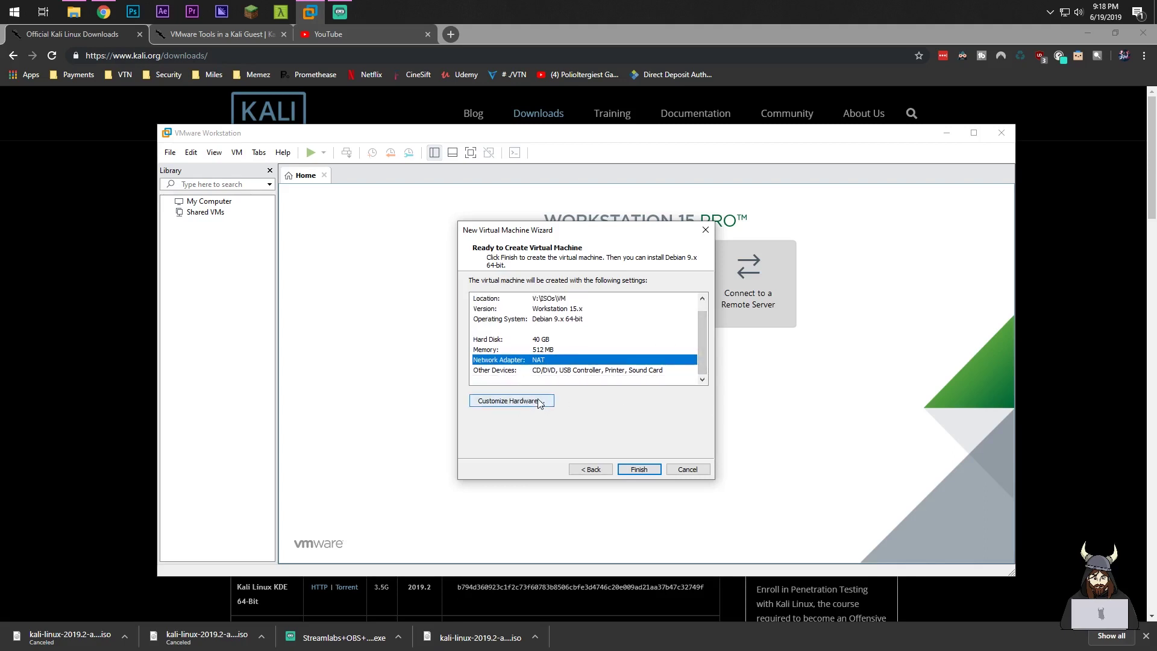
{"action": "left_click", "coordinate": [539, 403]}
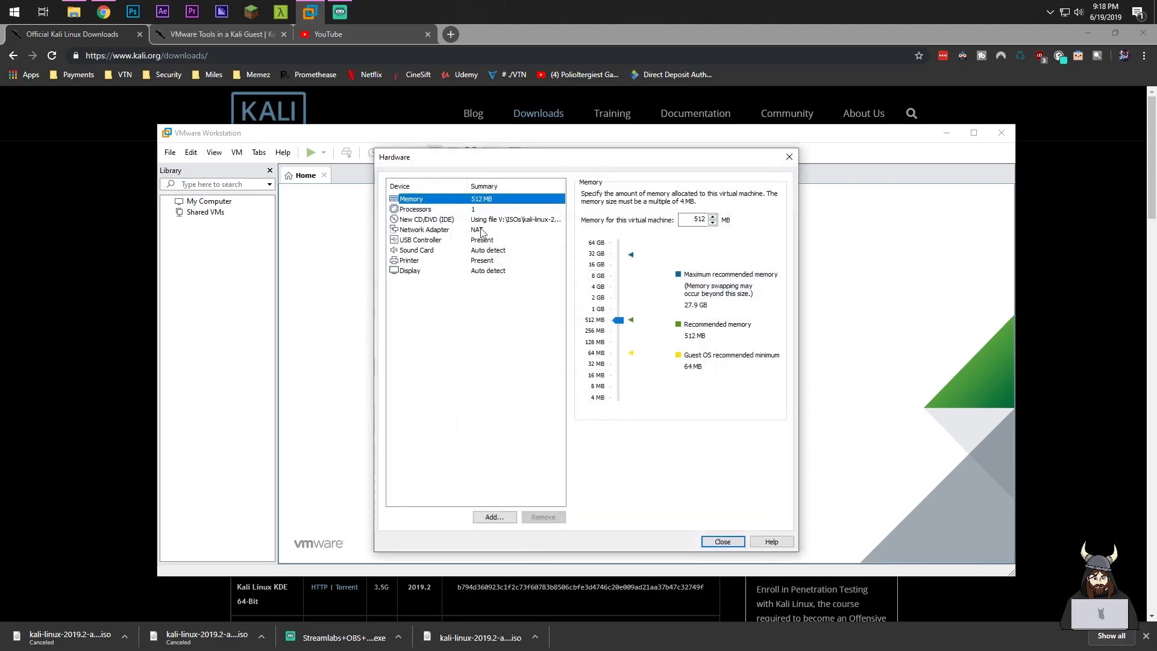
{"action": "left_click", "coordinate": [592, 275]}
- Set the number of cores per processor to 4 for the virtual machine
{"action": "left_click", "coordinate": [477, 209]}
{"action": "left_click", "coordinate": [694, 210]}
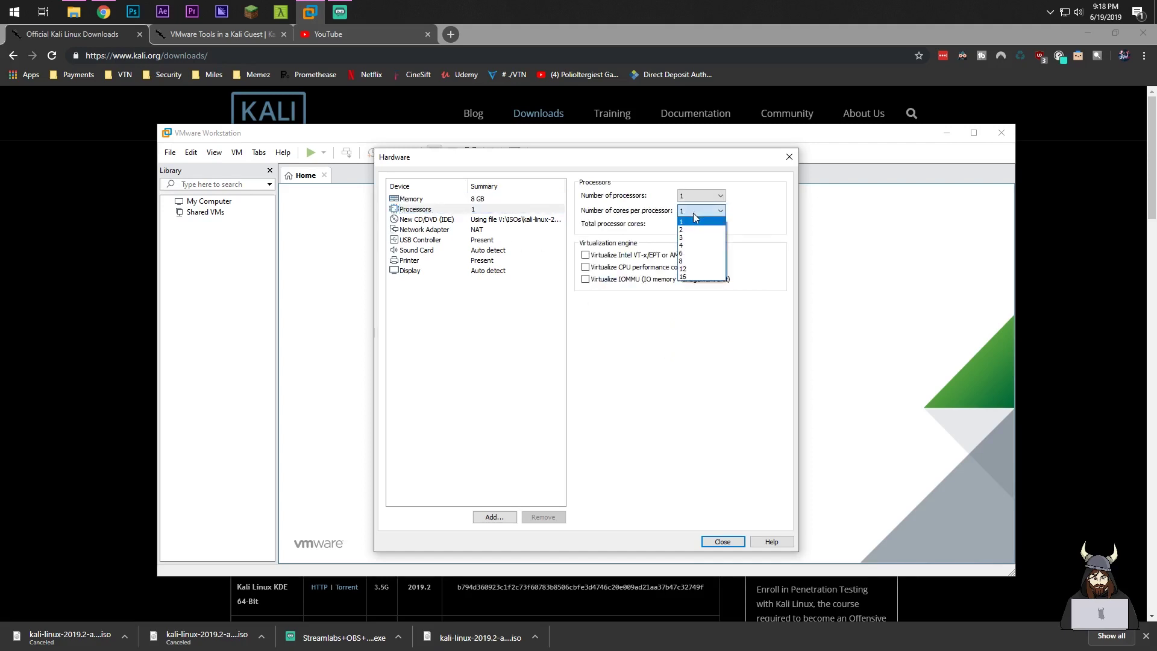
{"action": "left_click", "coordinate": [700, 244]}
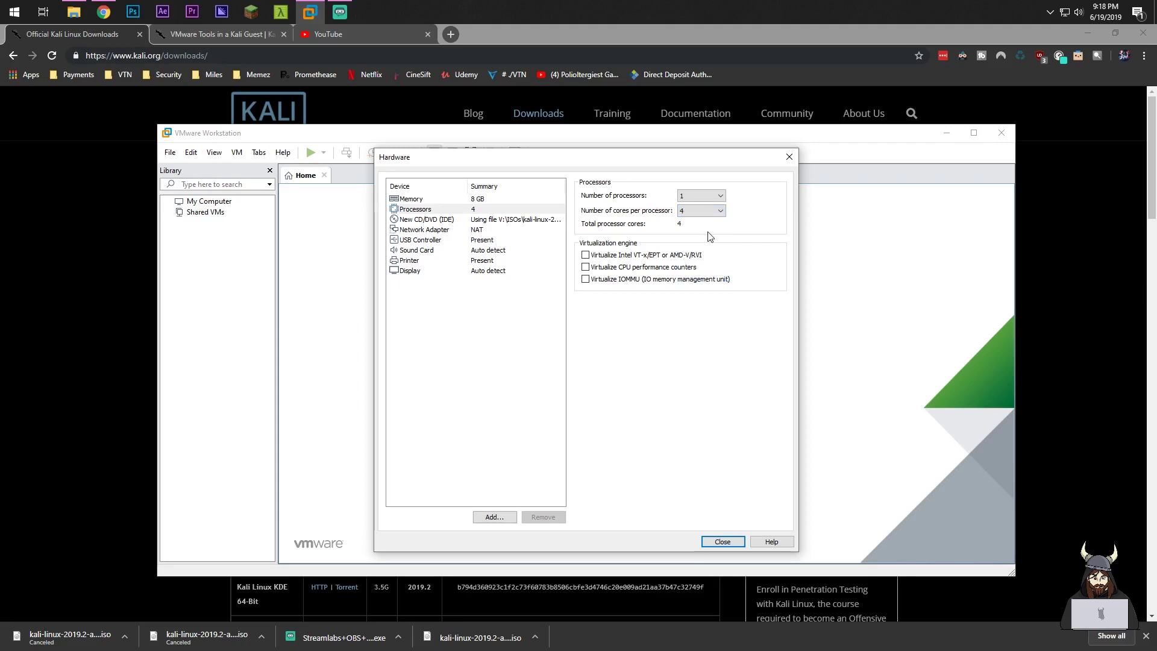
{"action": "left_click", "coordinate": [684, 211]}
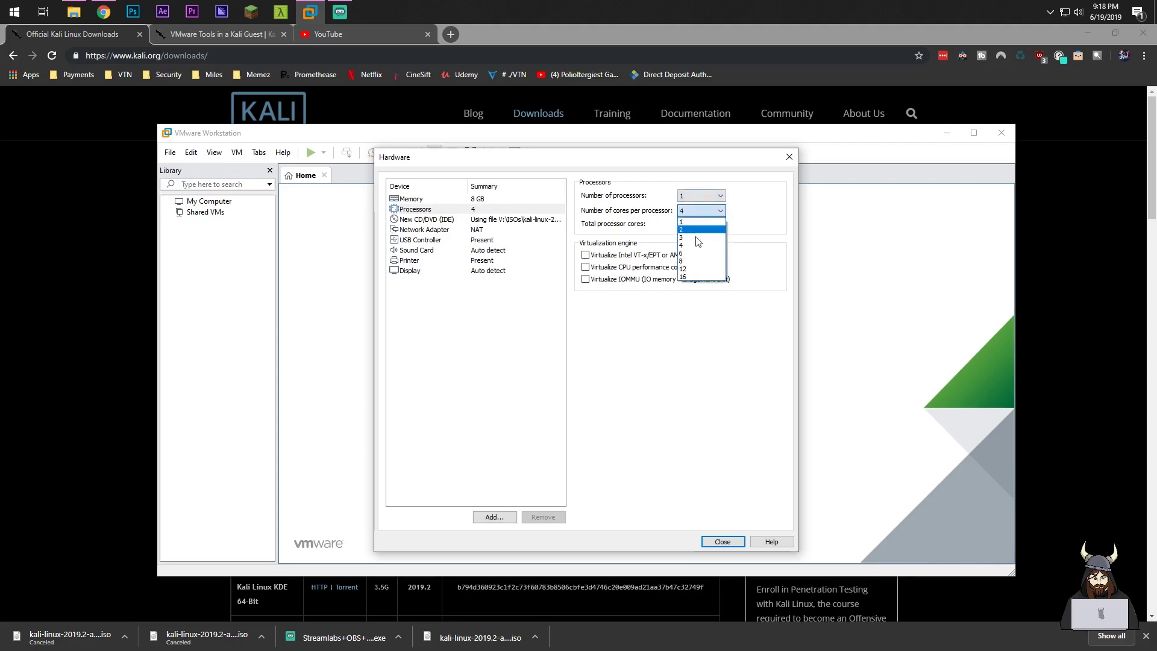
{"action": "left_click", "coordinate": [683, 244]}
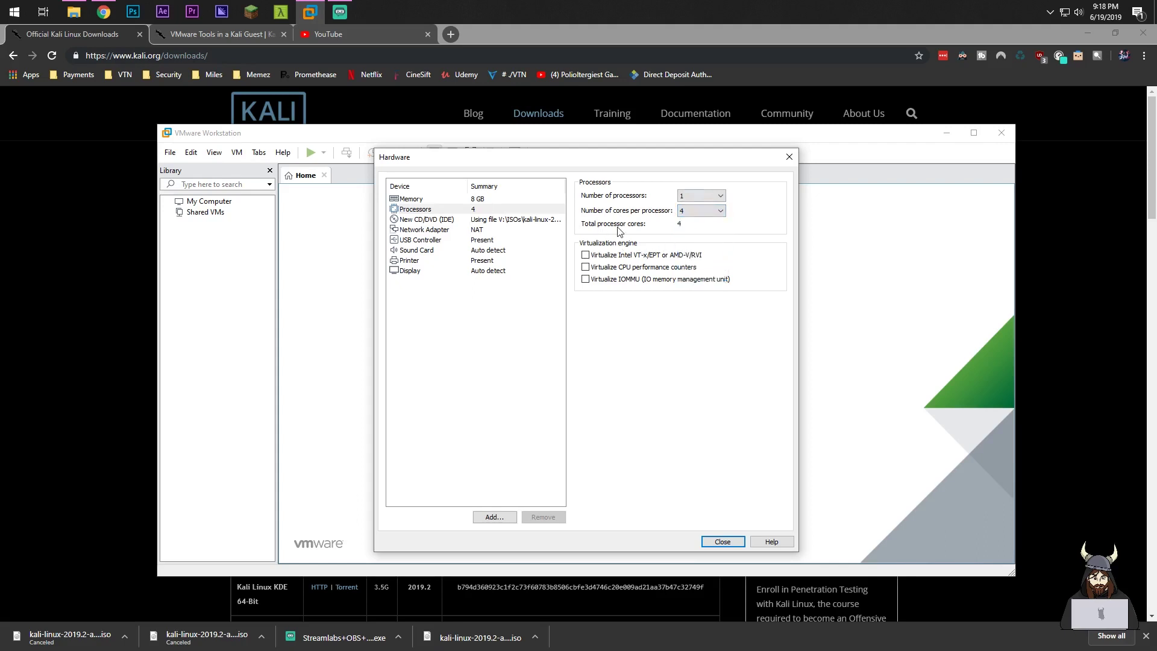
- Set the network adapter to Bridged, check the display settings, and close the hardware settings
{"action": "left_click", "coordinate": [482, 230]}
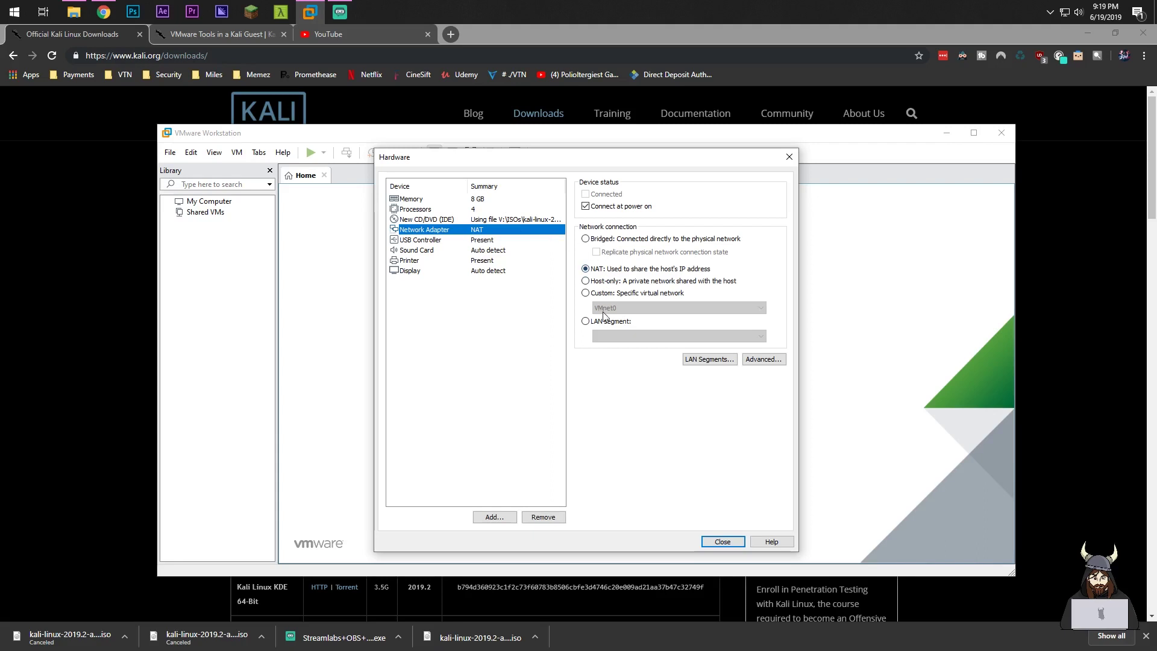
{"action": "left_click", "coordinate": [588, 241]}
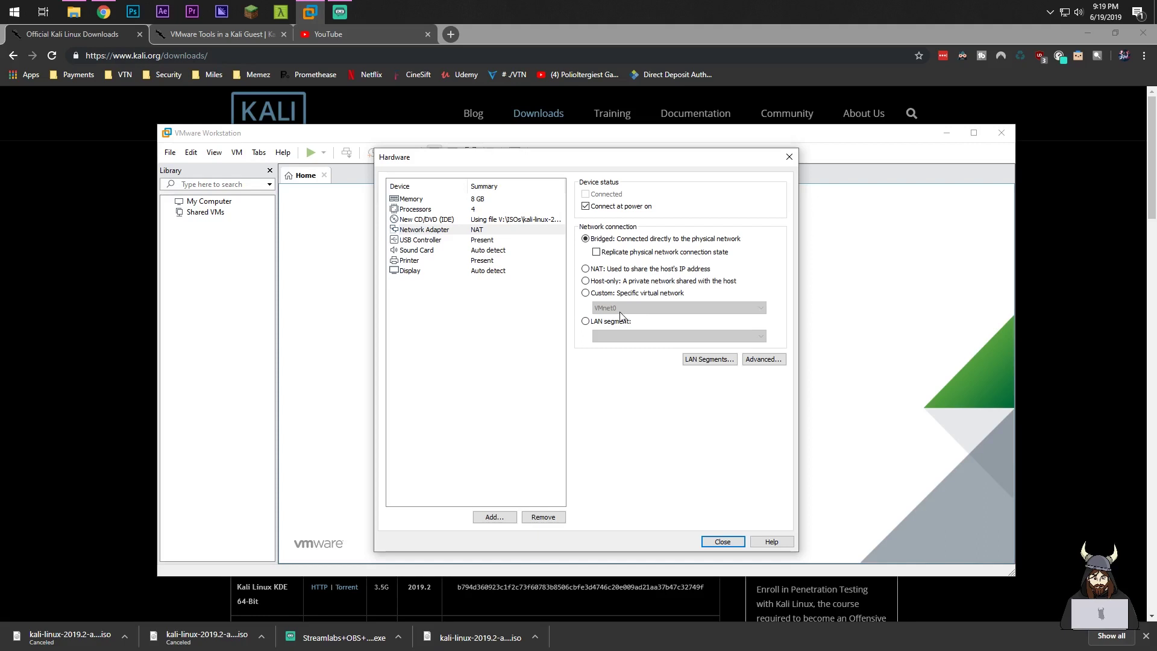
{"action": "left_click", "coordinate": [470, 273]}
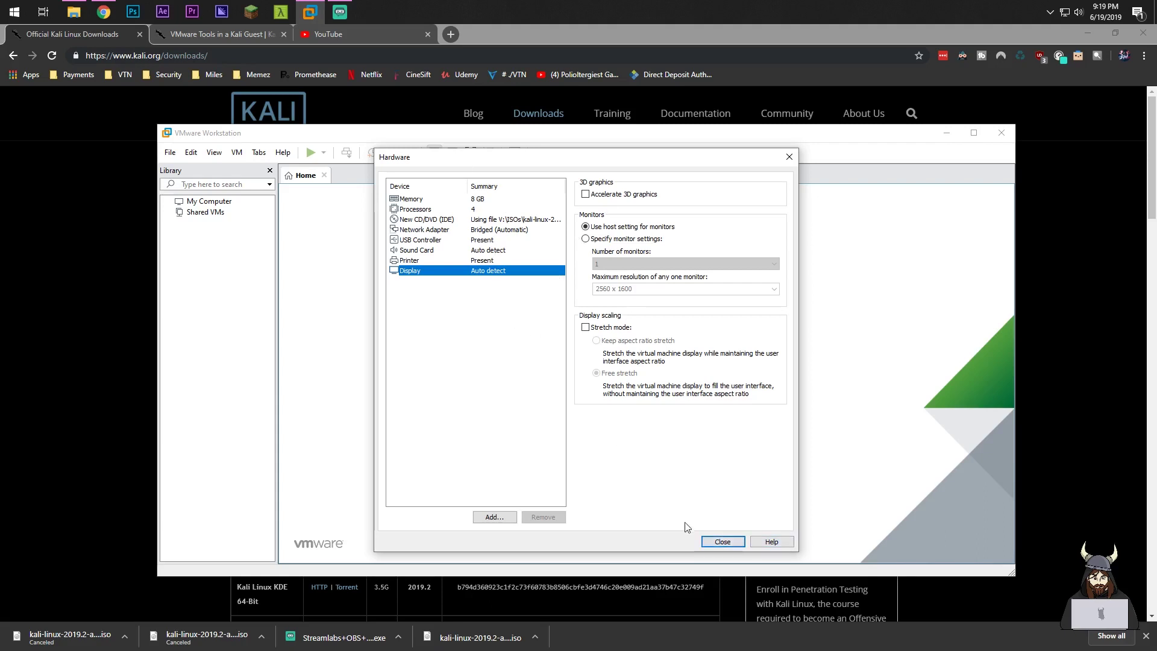
{"action": "left_click", "coordinate": [723, 542]}
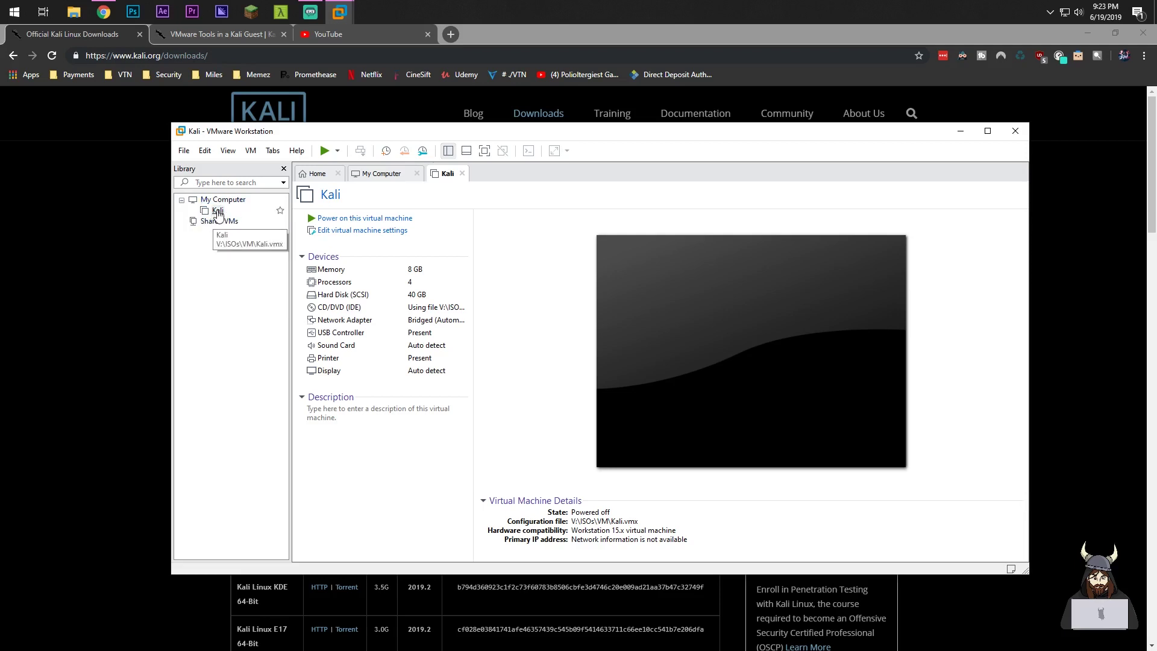
- Locate the Kali virtual machine configuration file in the Open dialog, view its full file type, and close the dialog
{"action": "left_click", "coordinate": [184, 150]}
{"action": "left_click", "coordinate": [201, 193]}
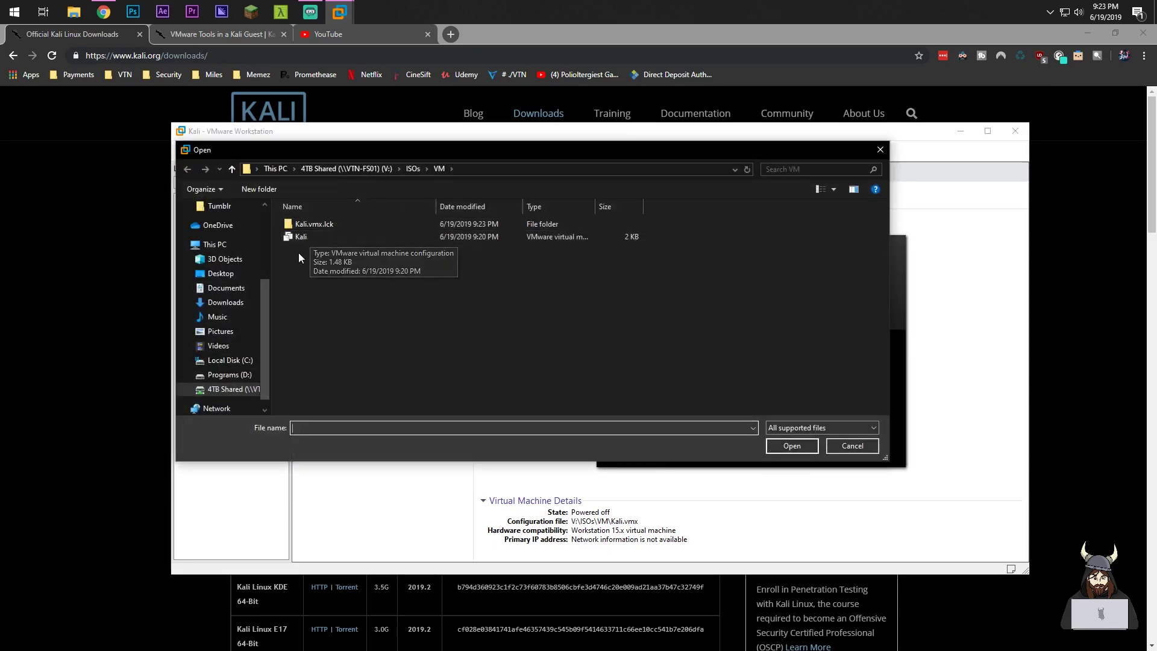
{"action": "left_click", "coordinate": [299, 238]}
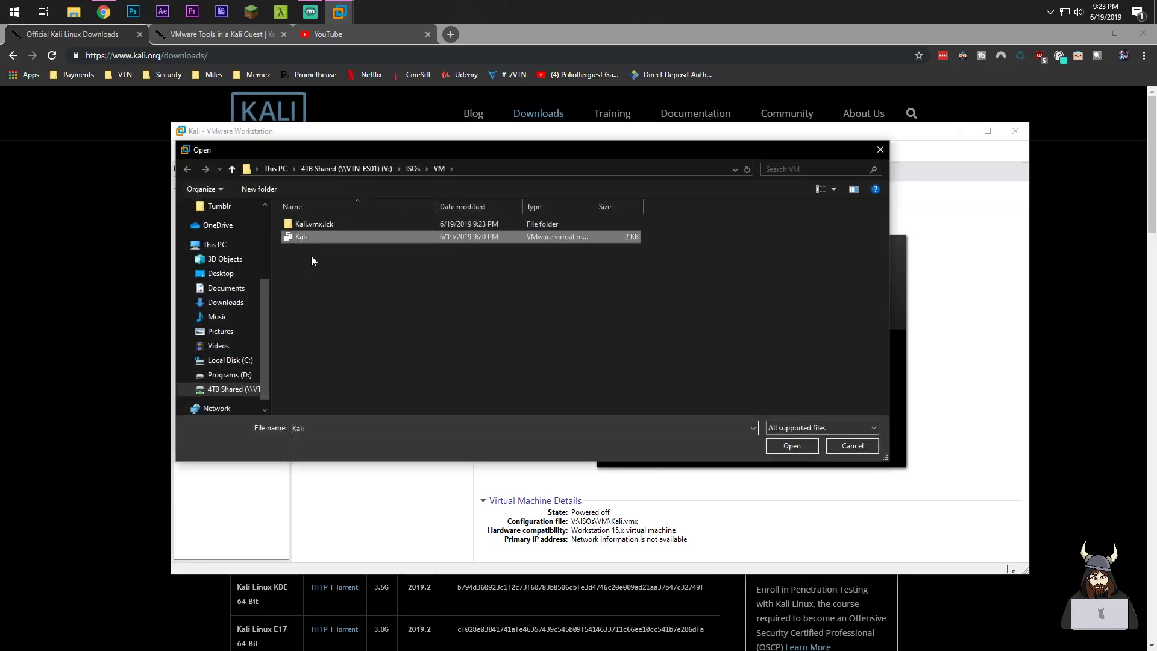
{"action": "double_click", "coordinate": [595, 206]}
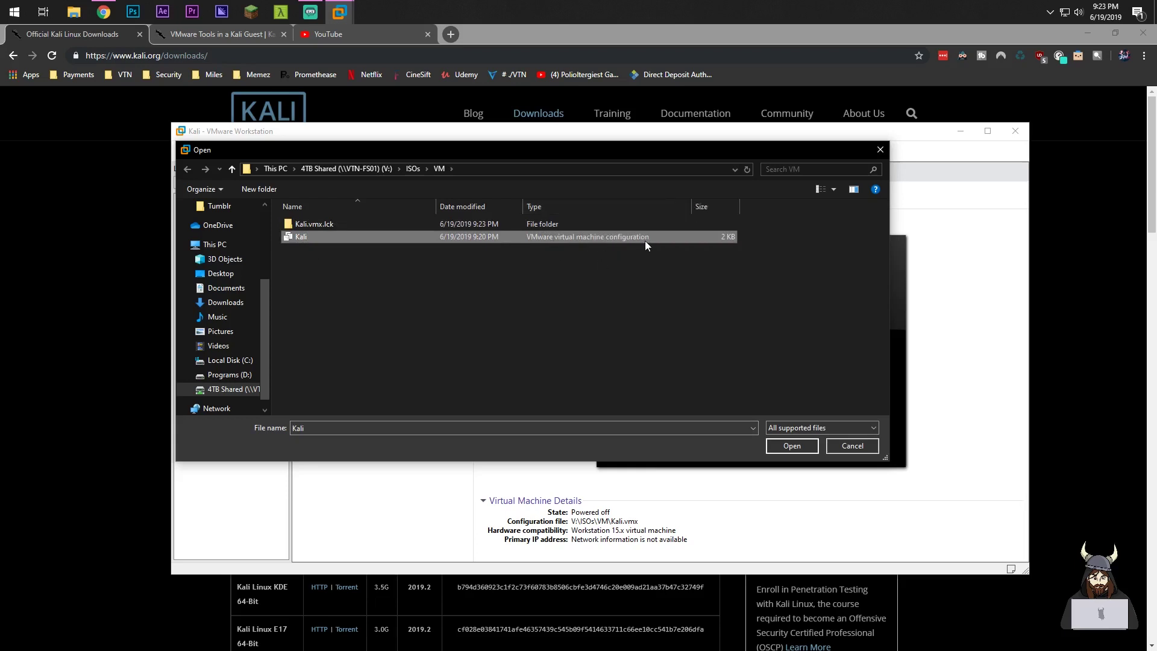
{"action": "left_click", "coordinate": [880, 149]}
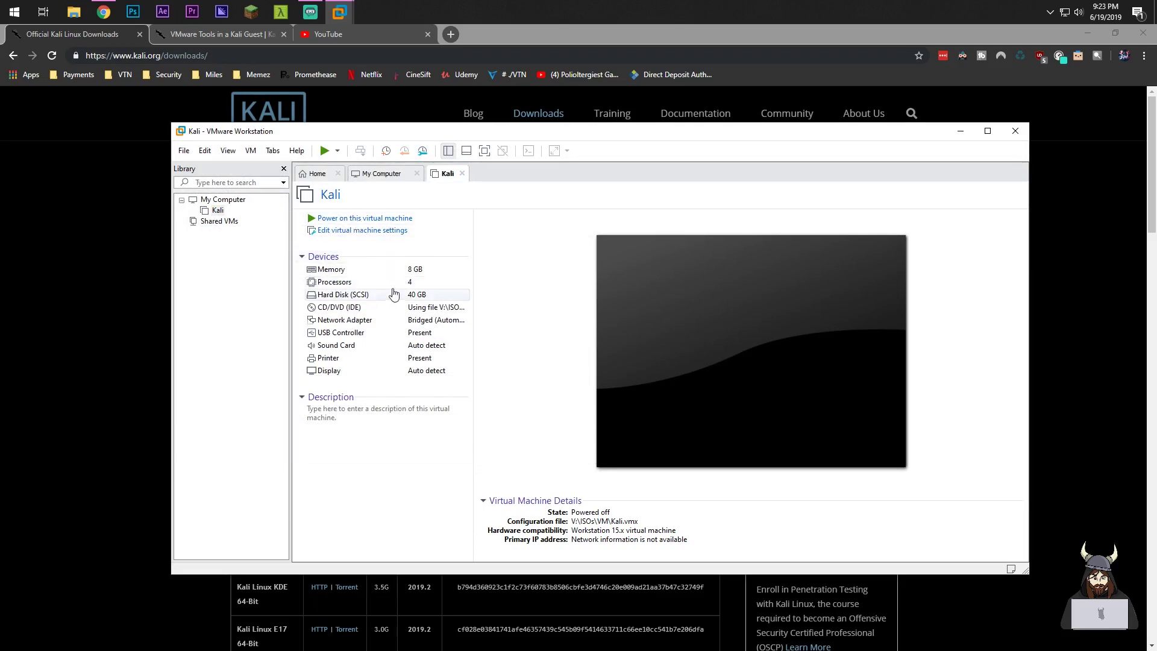
- Power on the Kali virtual machine, accept the remote disk notice, and reposition the VMware window
{"action": "left_click", "coordinate": [374, 220]}
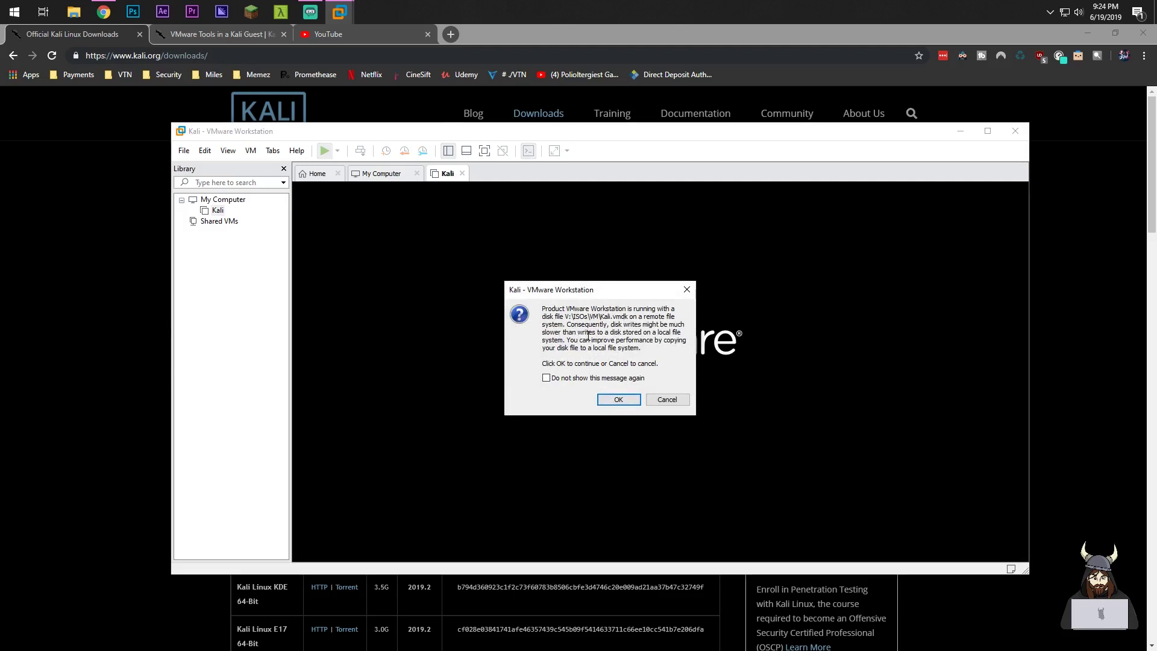
{"action": "left_click", "coordinate": [614, 400]}
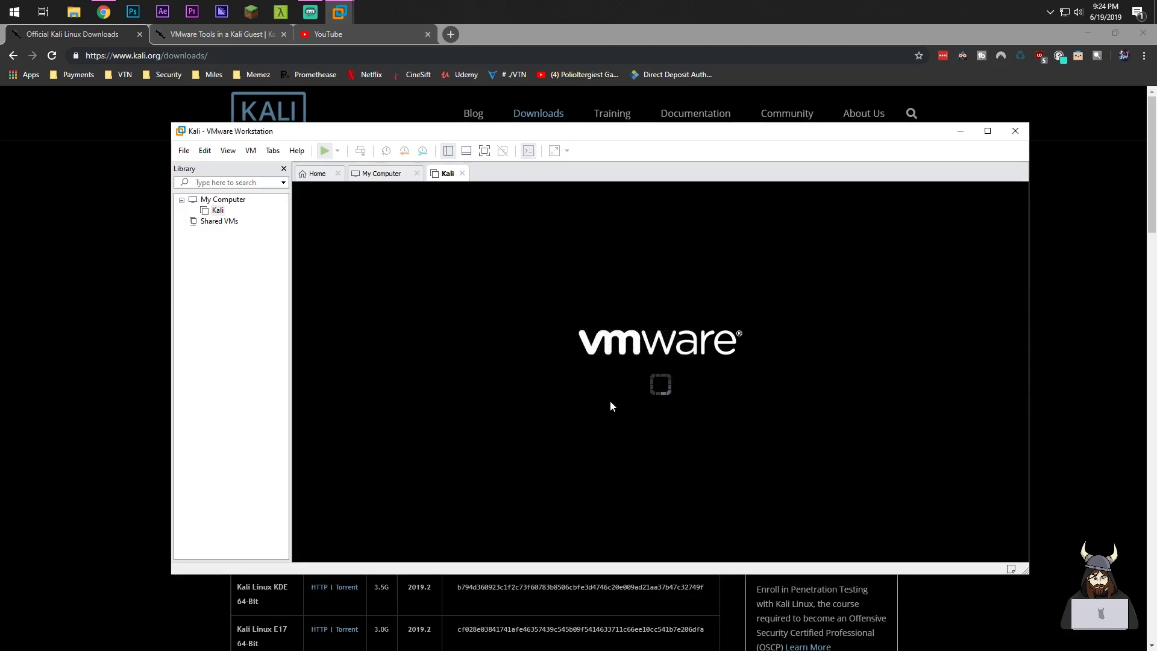
{"action": "left_click_drag", "start_coordinate": [553, 131], "coordinate": [450, 58]}
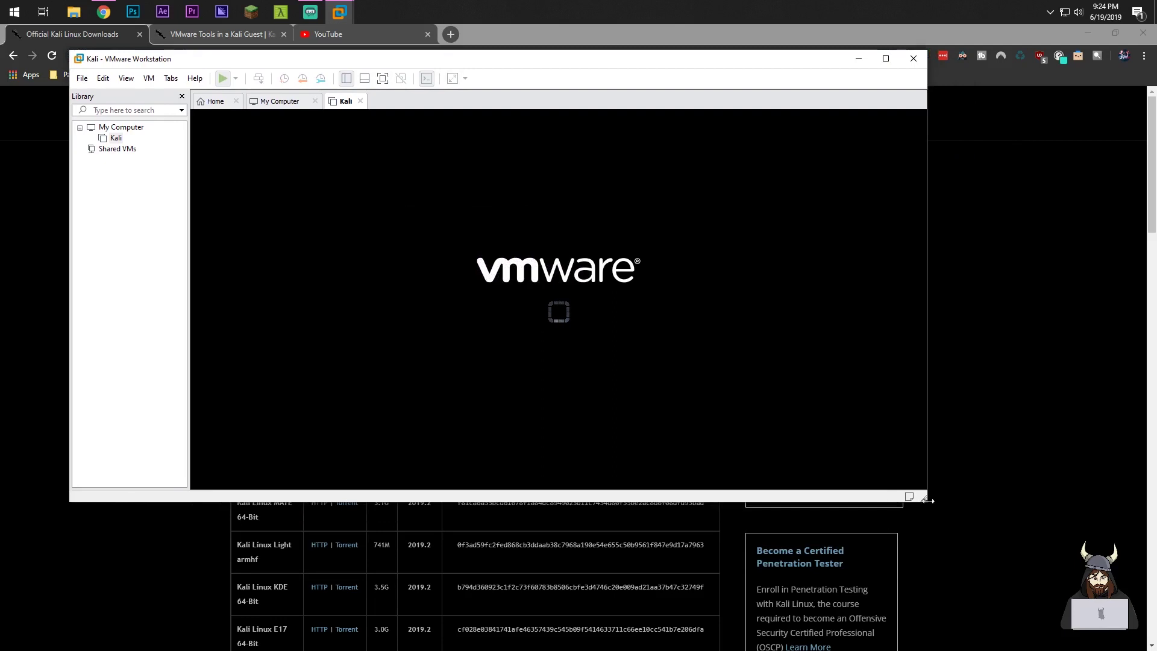
{"action": "left_click_drag", "start_coordinate": [925, 500], "coordinate": [1061, 609]}
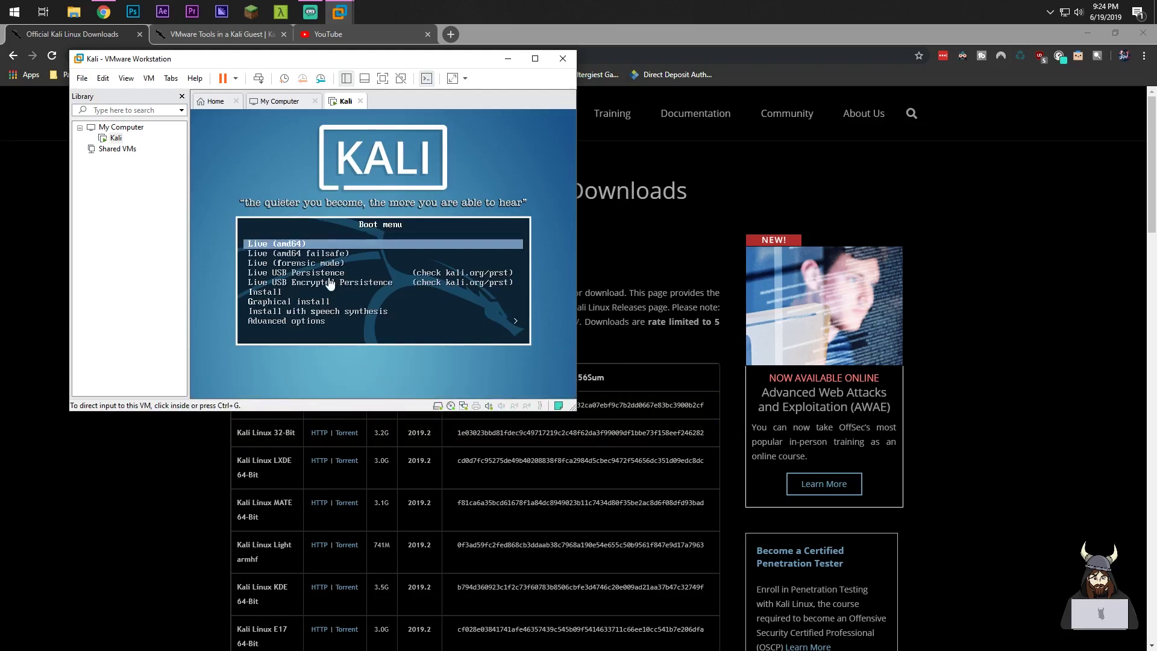
- Start the Graphical install from the Kali boot menu
{"action": "left_click", "coordinate": [330, 283]}
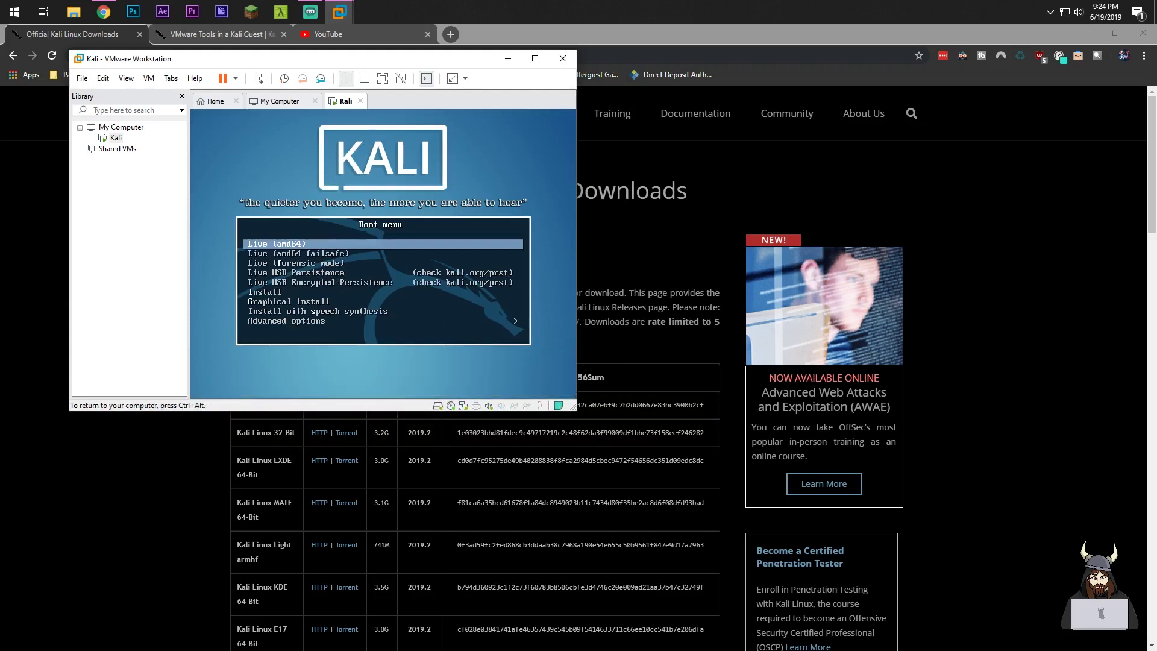
{"action": "key", "text": "Down"}
{"action": "key", "text": "Down"}
{"action": "key", "text": "Down"}
{"action": "key", "text": "Down"}
{"action": "key", "text": "Down"}
{"action": "key", "text": "Down"}
{"action": "key", "text": "Return"}
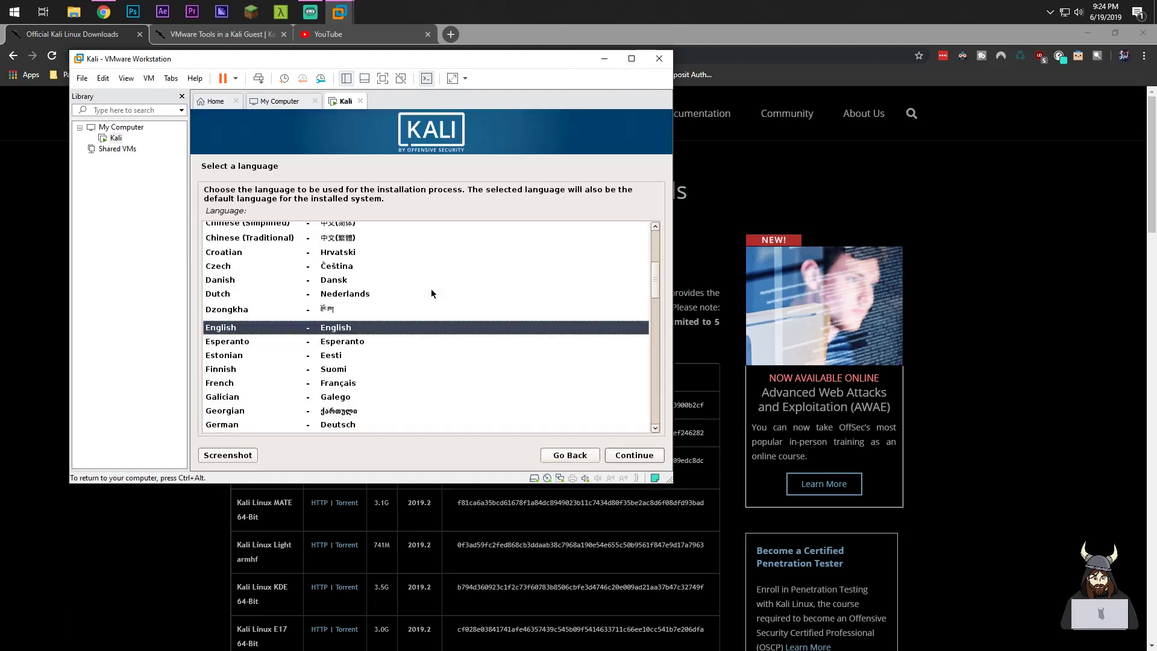
- Set the installer's language to English, the location to United States, and the keymap to American English
{"action": "left_click", "coordinate": [266, 307]}
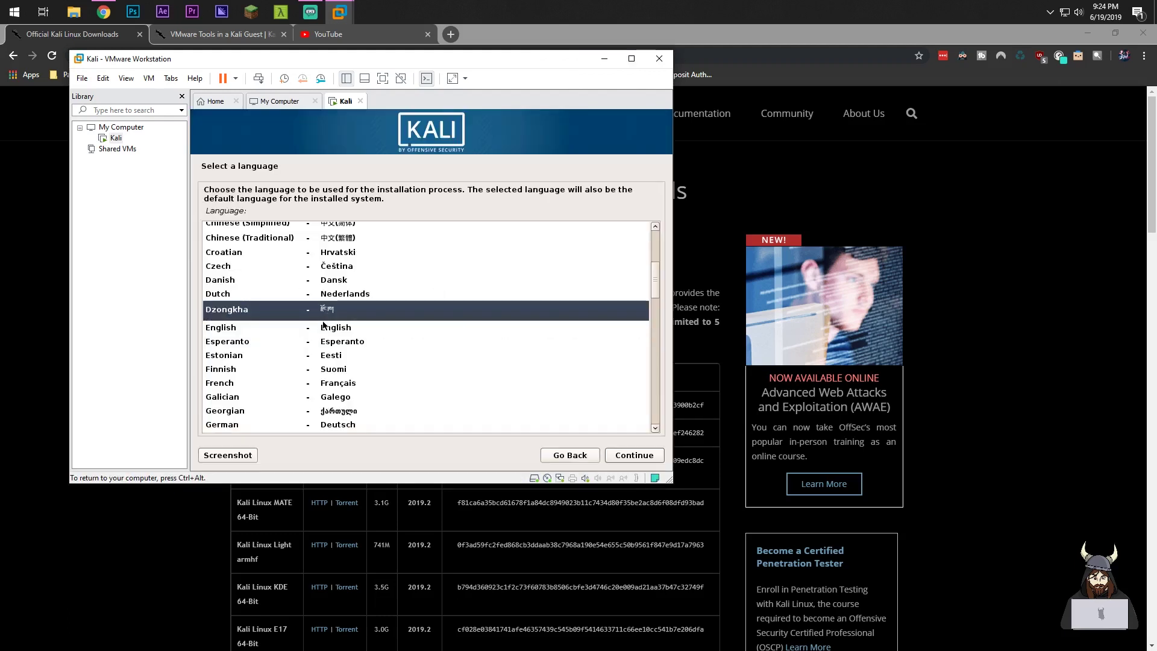
{"action": "left_click", "coordinate": [323, 326]}
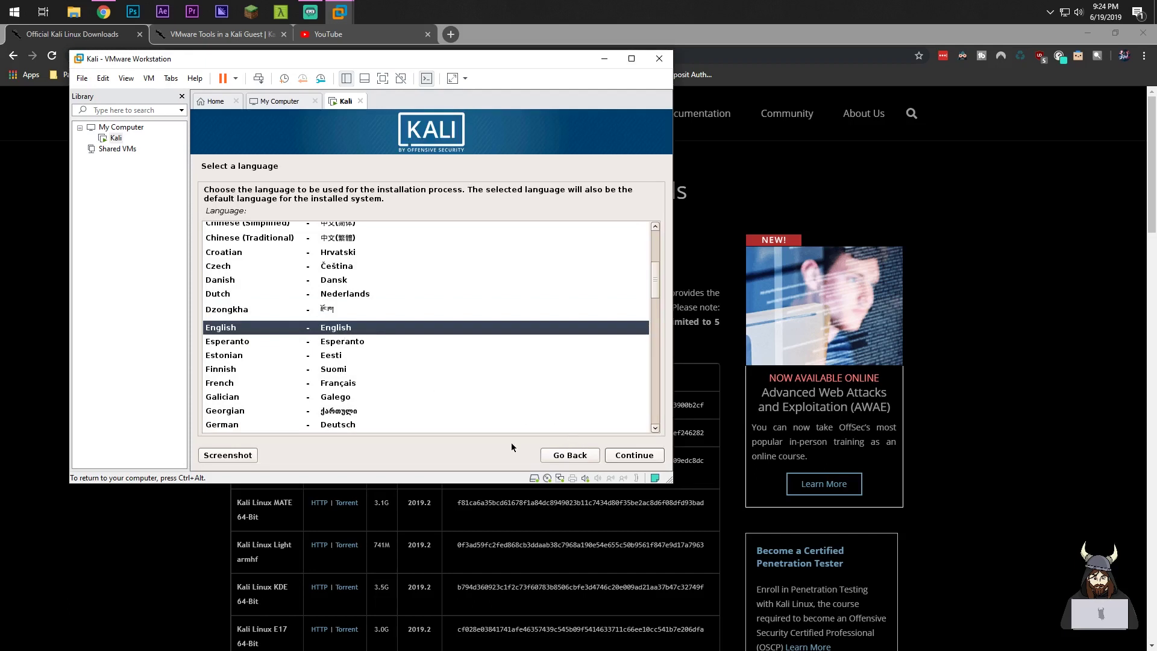
{"action": "key", "text": "Return"}
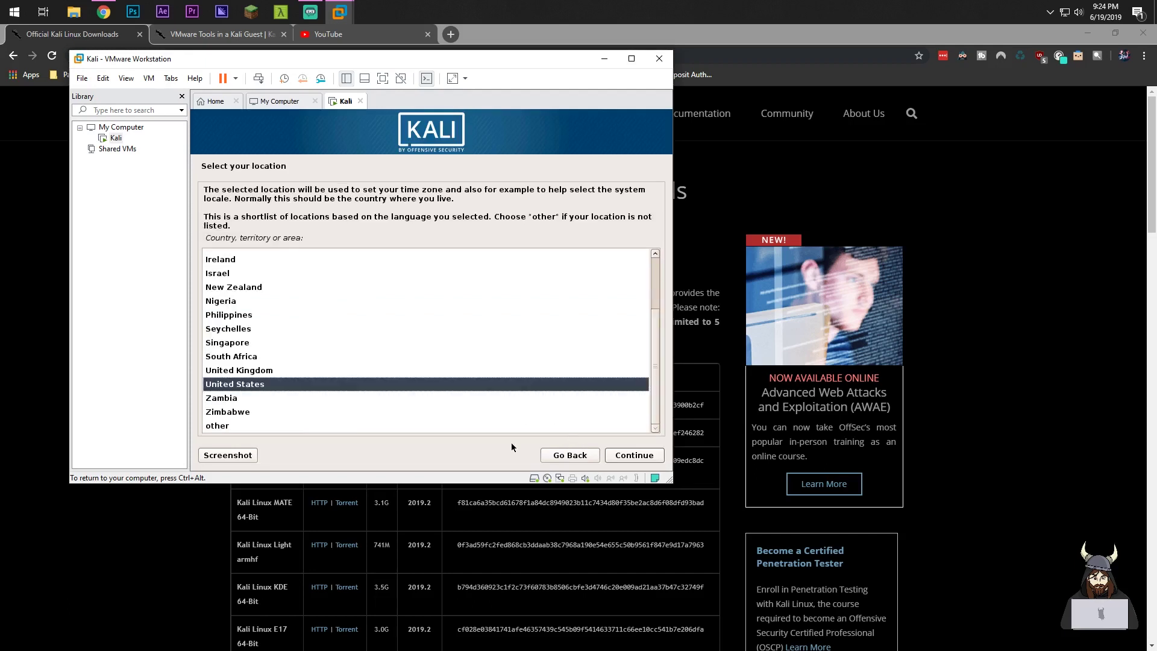
{"action": "key", "text": "Return"}
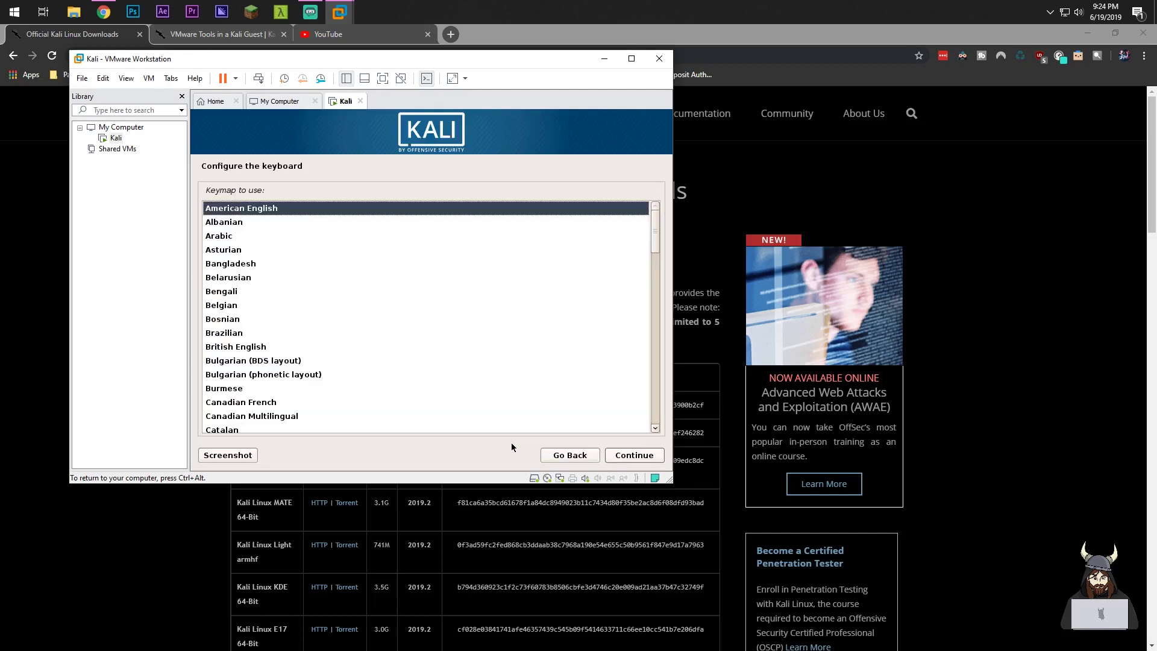
{"action": "key", "text": "Return"}
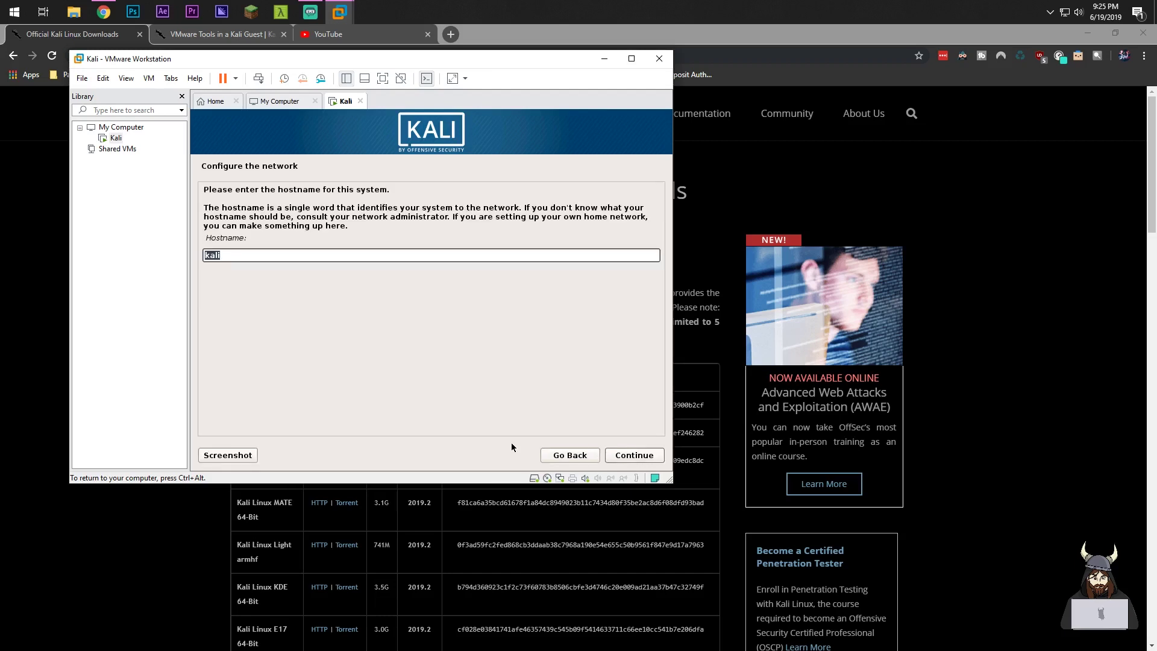
- Accept kali as the hostname and leave the domain name blank
{"action": "left_click", "coordinate": [259, 256]}
{"action": "key", "text": "Return"}
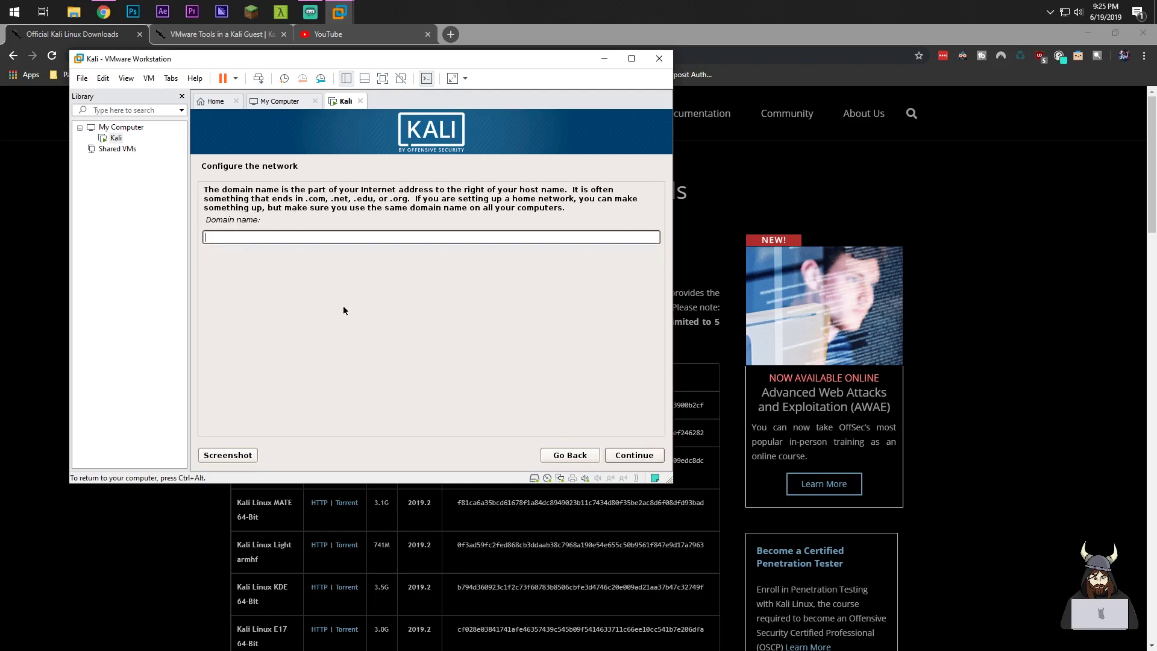
{"action": "key", "text": "Return"}
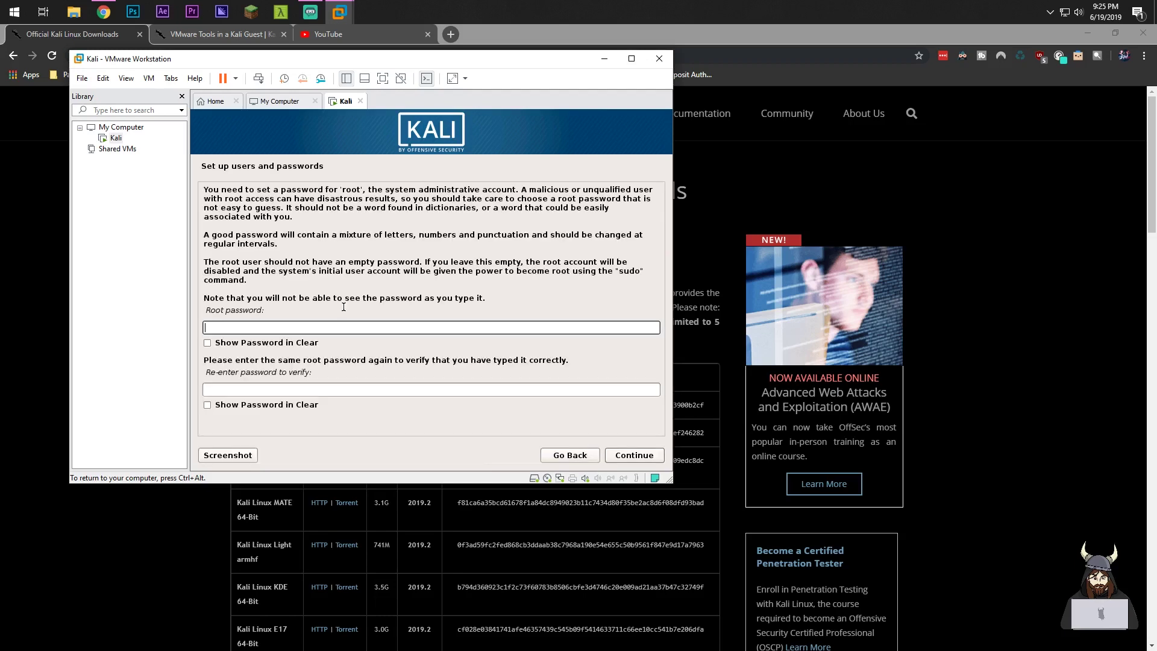
- Enter the root password, re-enter it for verification, and continue the installation
{"action": "type", "text": "●●●●●●●●●●●"}
{"action": "key", "text": "Tab"}
{"action": "key", "text": "Tab"}
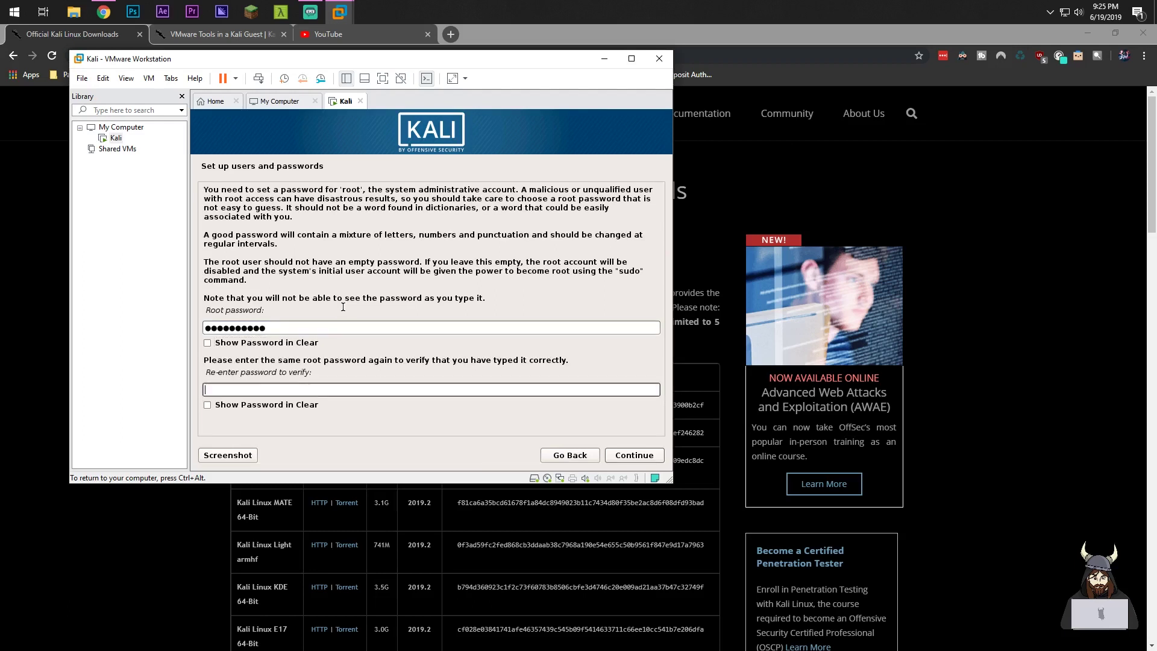
{"action": "type", "text": "●●●●●●●●●●●"}
{"action": "key", "text": "Return"}
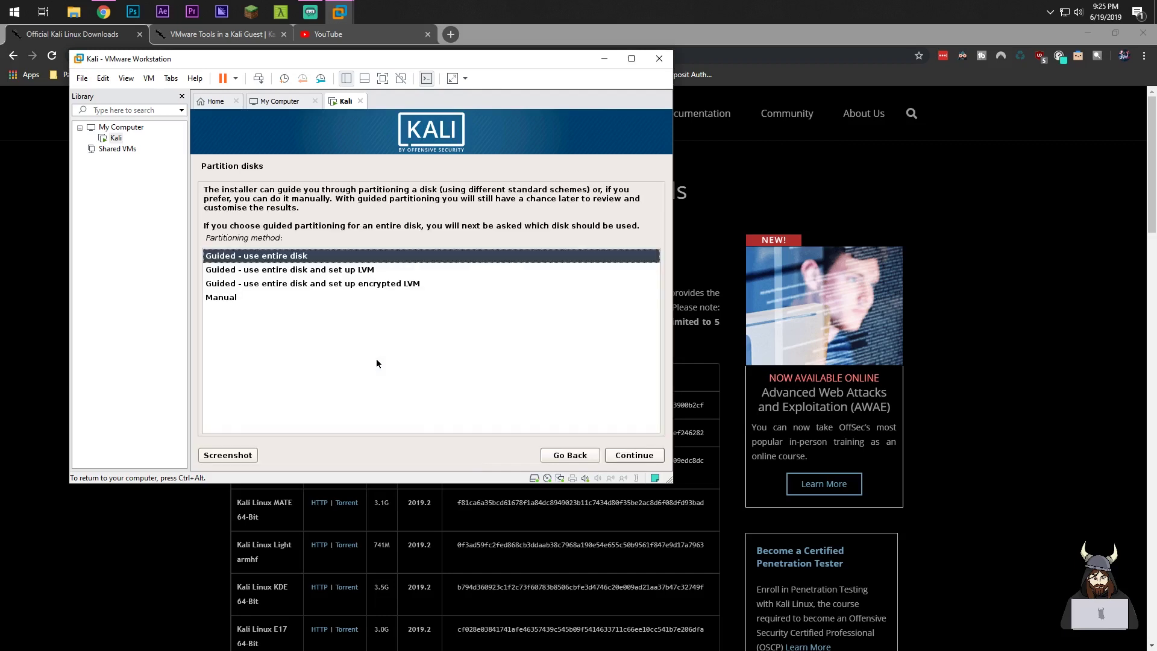
- Choose guided partitioning of the entire virtual disk with all files in one partition
{"action": "key", "text": "Down"}
{"action": "key", "text": "Up"}
{"action": "key", "text": "Return"}
{"action": "key", "text": "Return"}
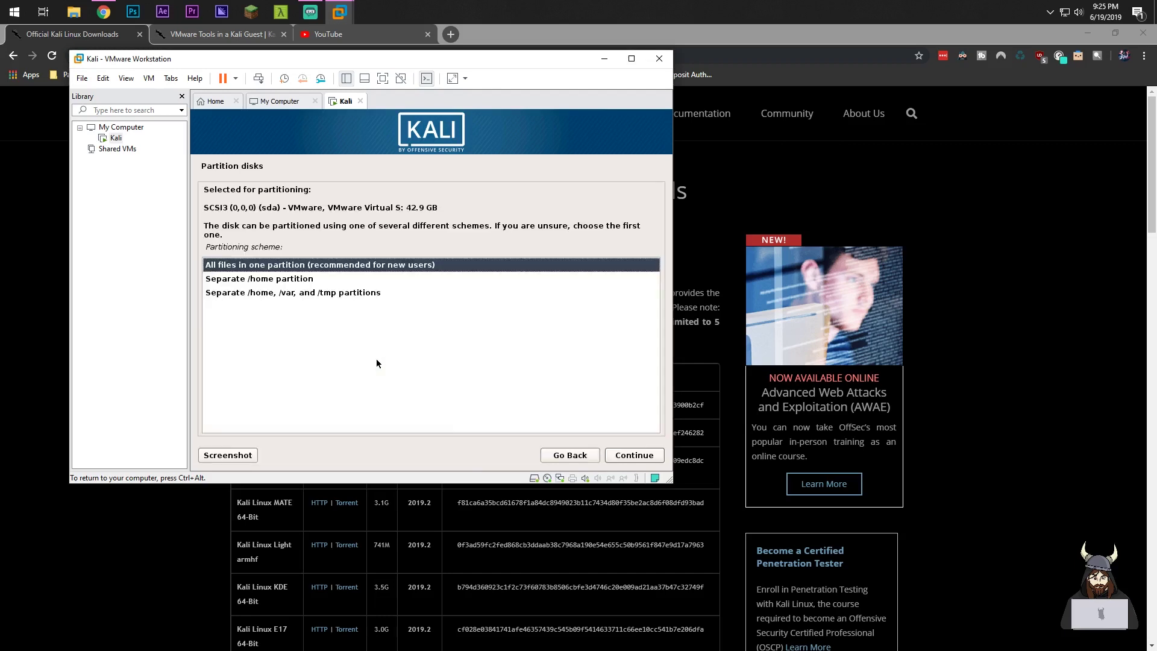
{"action": "key", "text": "Down"}
{"action": "key", "text": "Up"}
{"action": "key", "text": "Return"}
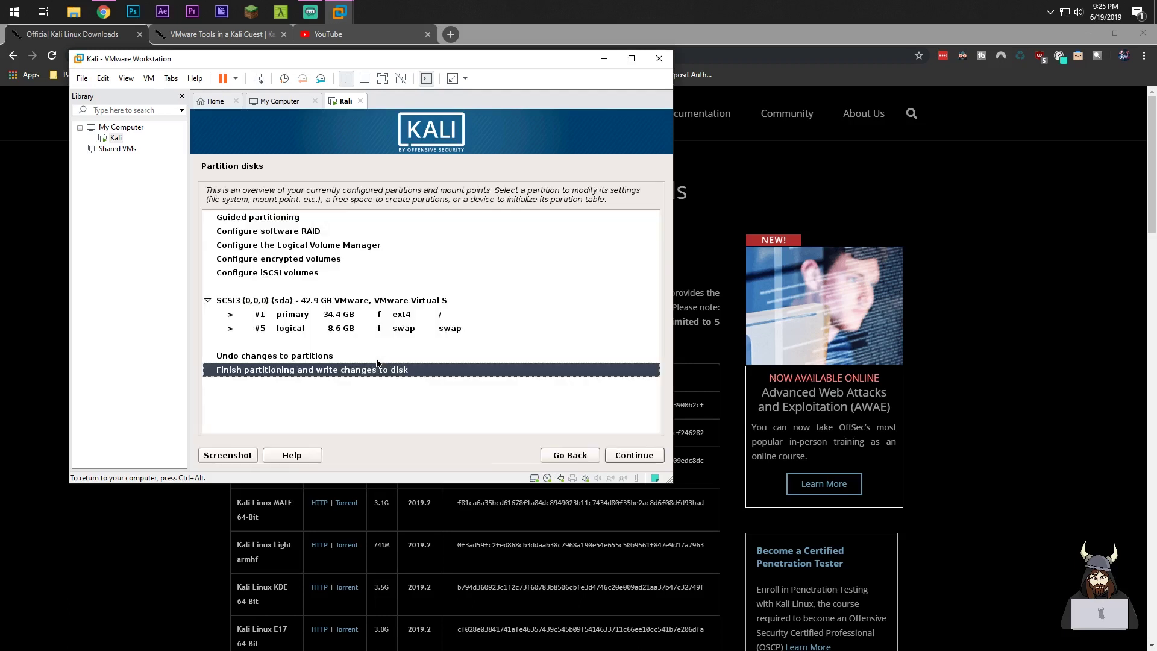
- Finish partitioning by writing the changes to disk, and use a network mirror for the package manager
{"action": "key", "text": "Return"}
{"action": "key", "text": "Down"}
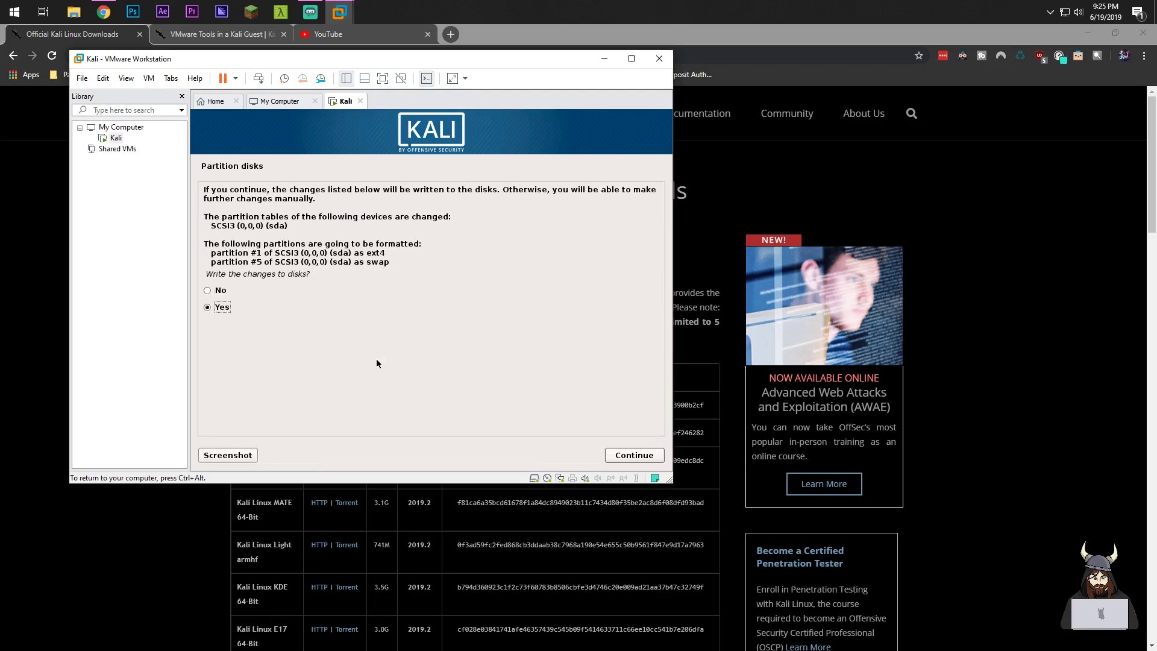
{"action": "key", "text": "Return"}
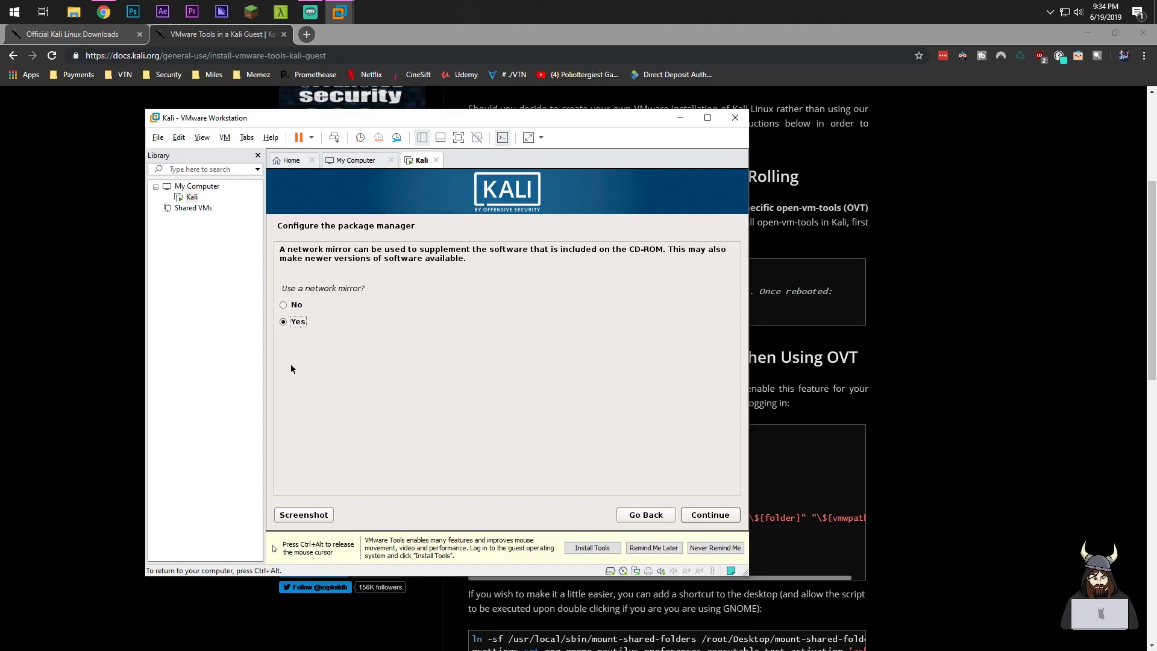
{"action": "key", "text": "Return"}
{"action": "key", "text": "Return"}
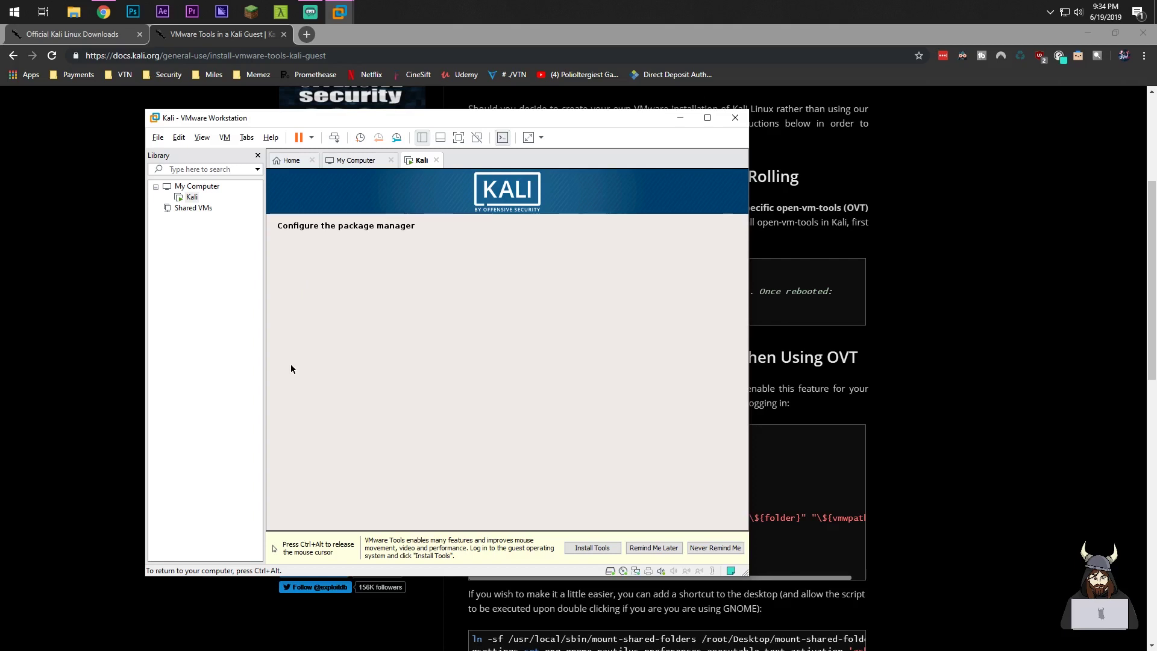
- Reposition the virtual machine window and permanently dismiss the VMware Tools reminder
{"action": "key", "text": "ctrl+alt"}
{"action": "left_click_drag", "start_coordinate": [472, 127], "coordinate": [444, 132]}
{"action": "left_click", "coordinate": [442, 260]}
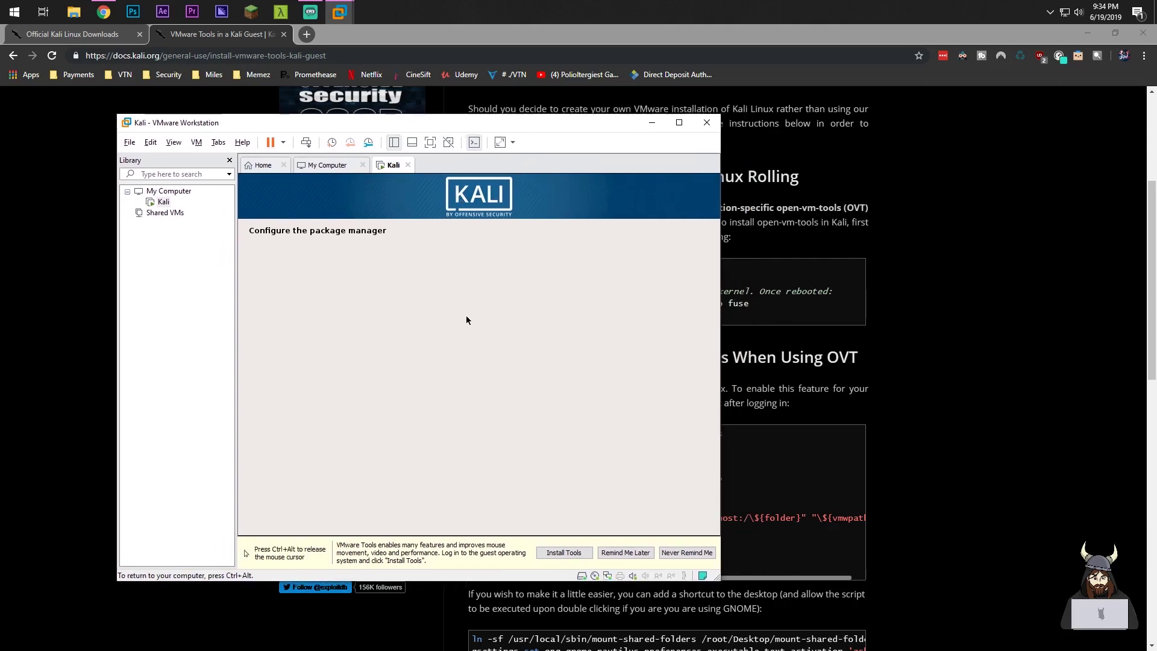
{"action": "key", "text": "ctrl+alt"}
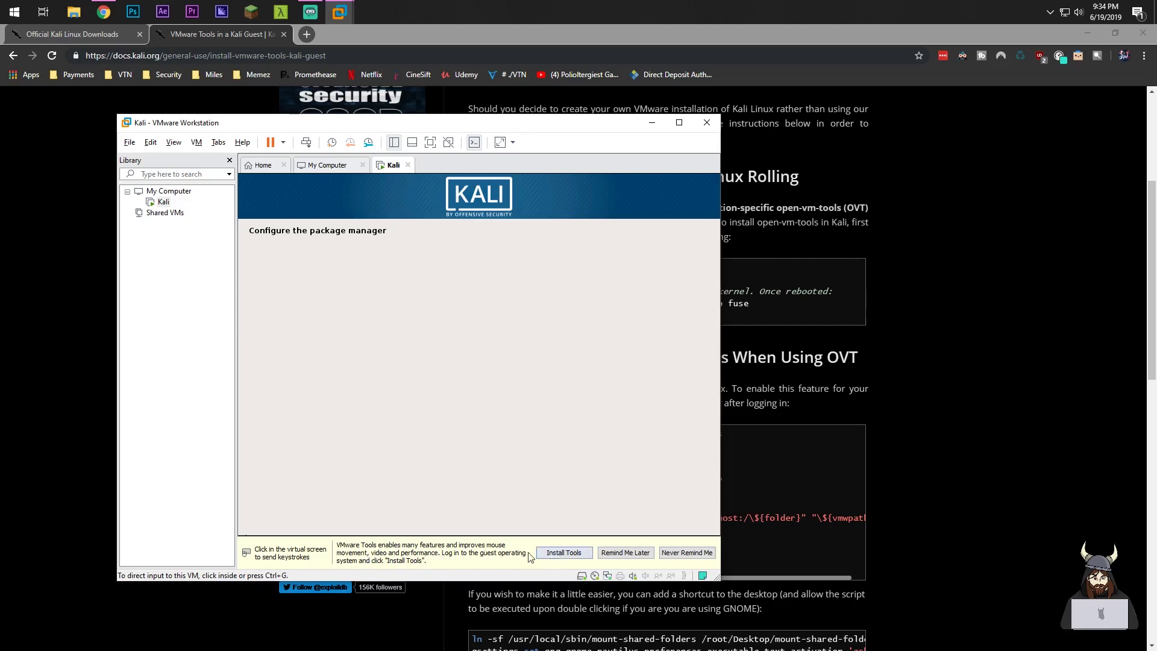
{"action": "left_click", "coordinate": [573, 276]}
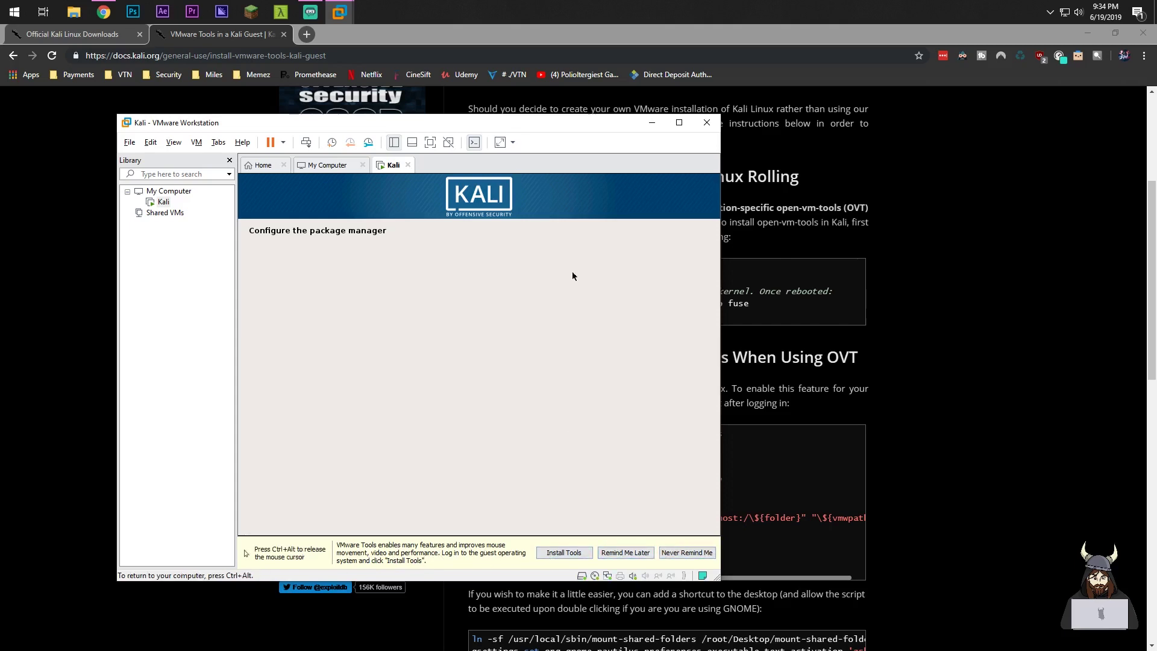
{"action": "key", "text": "ctrl+alt"}
{"action": "left_click_drag", "start_coordinate": [570, 130], "coordinate": [601, 126]}
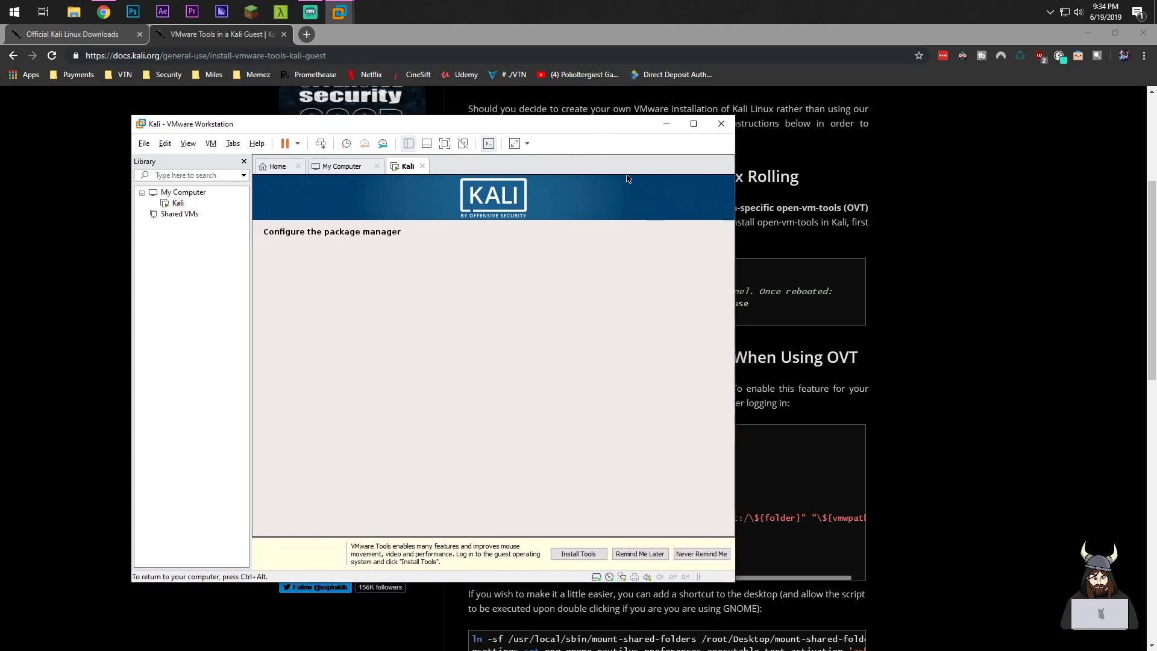
{"action": "left_click", "coordinate": [702, 555]}
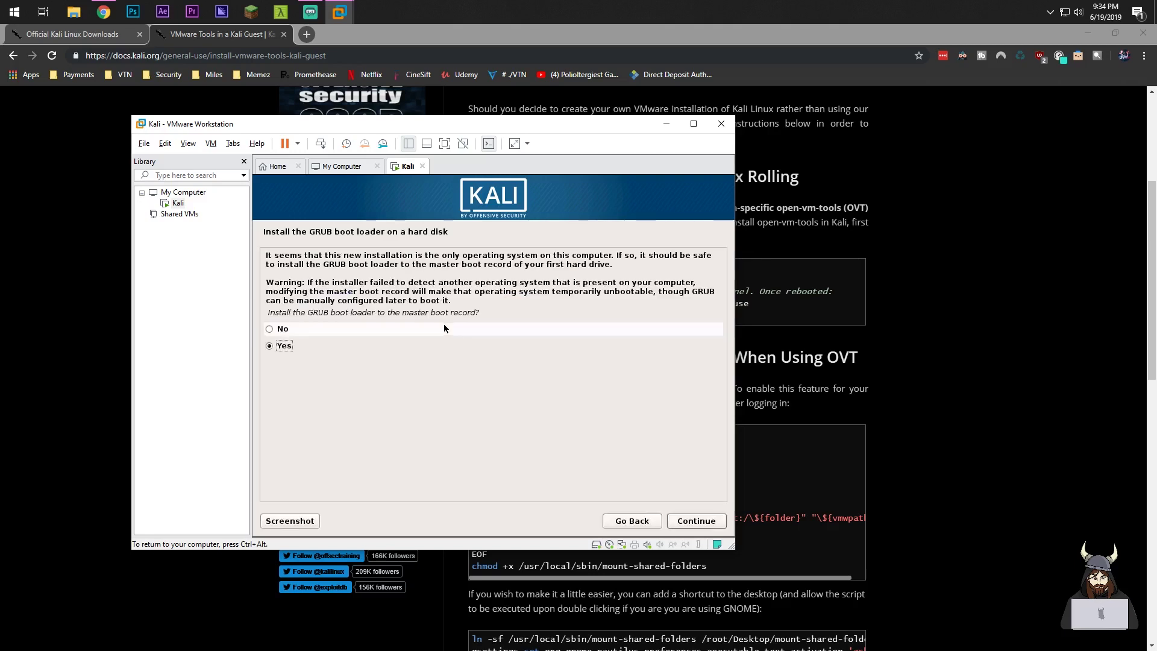
- Install the GRUB boot loader to the master boot record and finish the installation
{"action": "key", "text": "Return"}
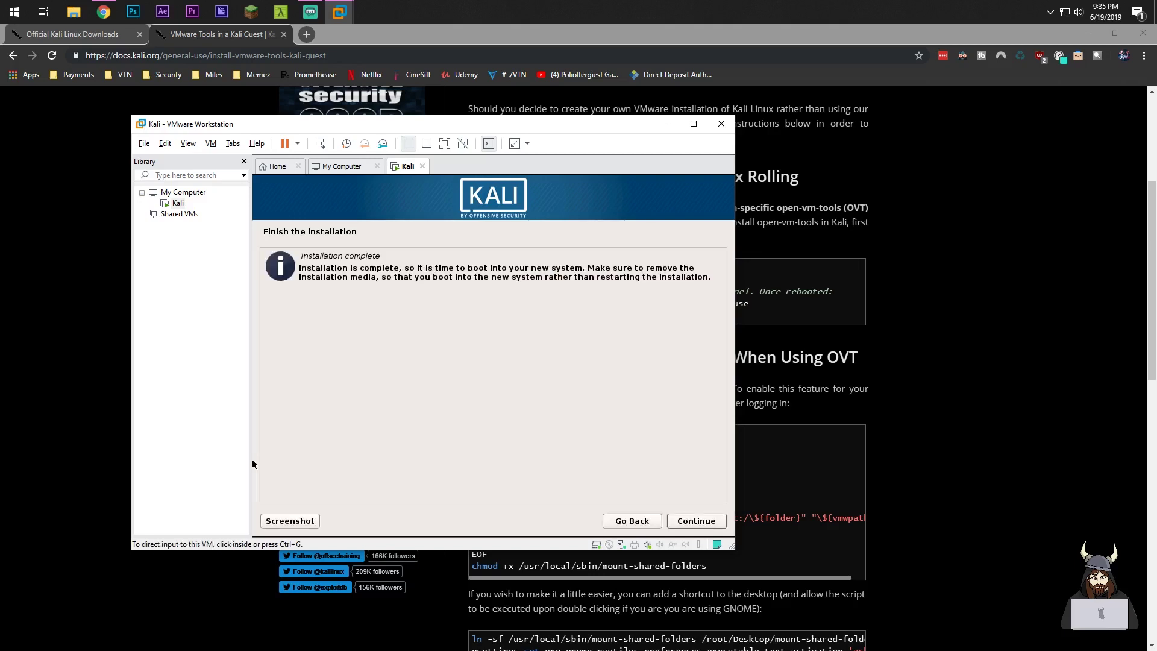
{"action": "left_click", "coordinate": [415, 322]}
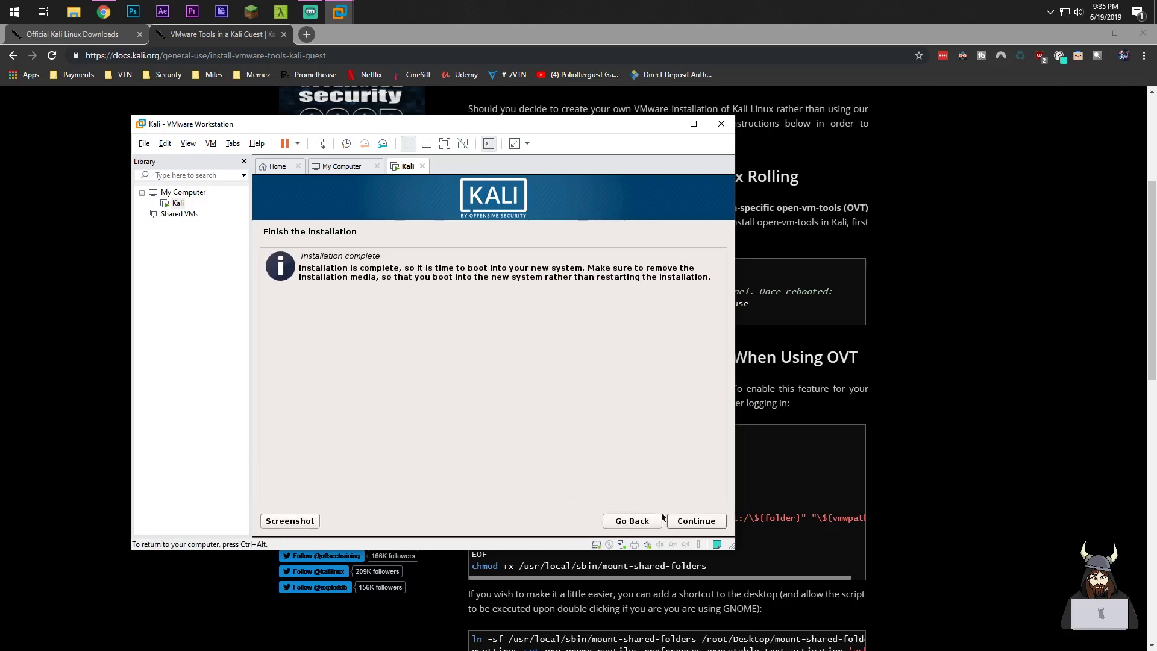
{"action": "left_click", "coordinate": [703, 523]}
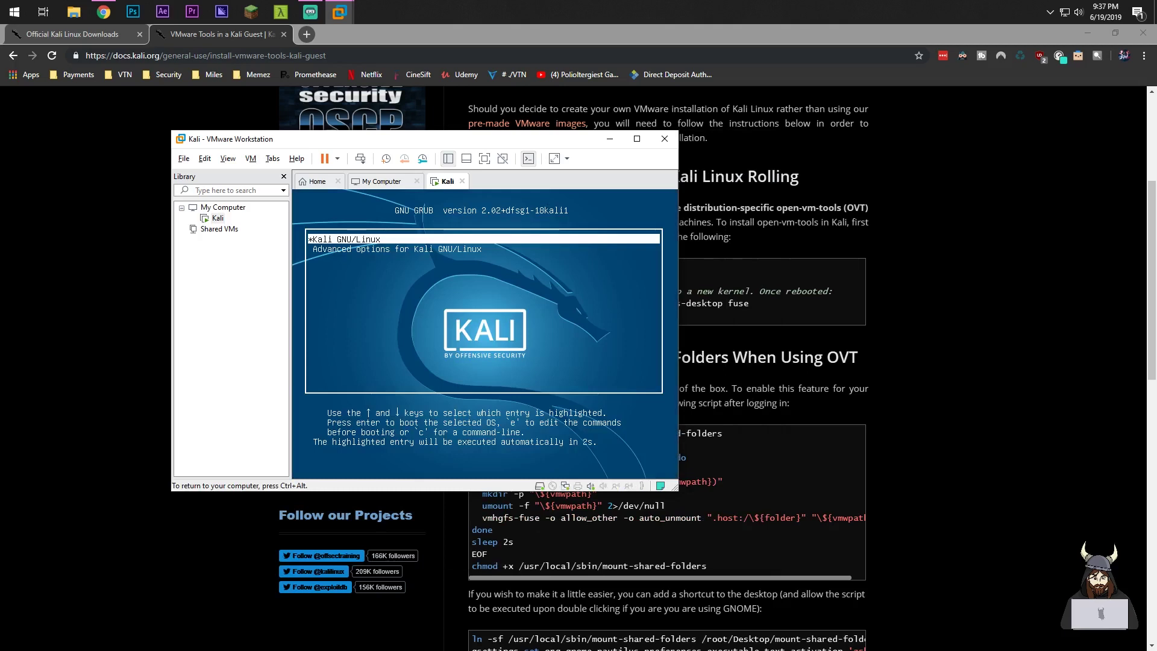
- Boot the Kali GNU/Linux entry and submit root as the username on the login screen
{"action": "key", "text": "Return"}
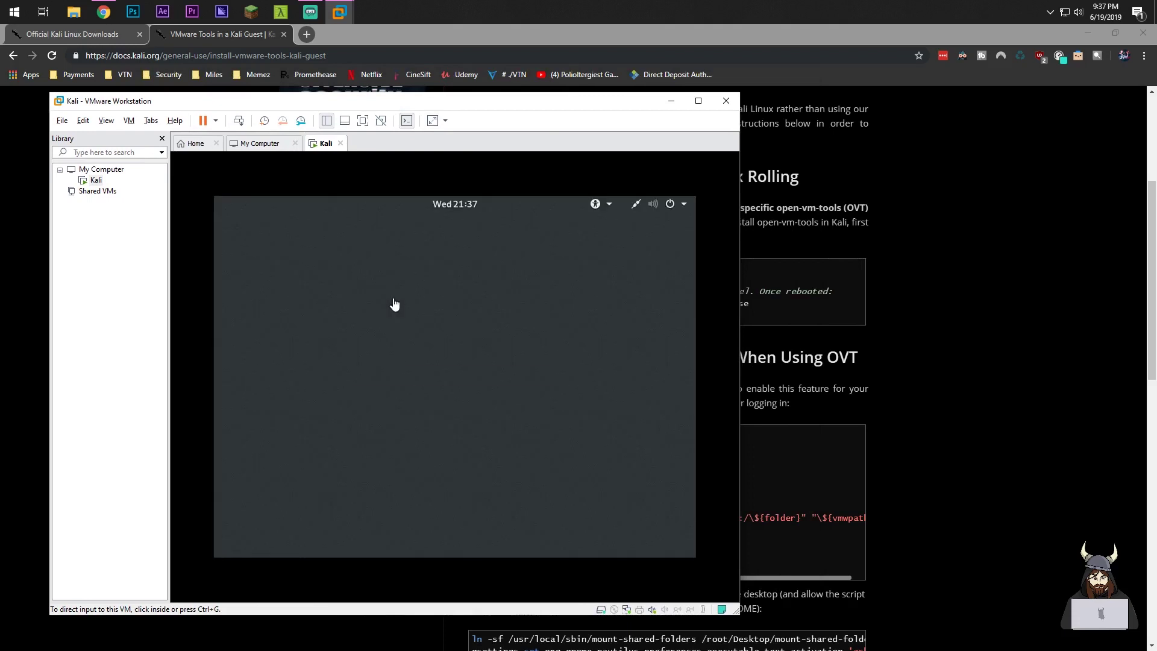
{"action": "left_click", "coordinate": [419, 374]}
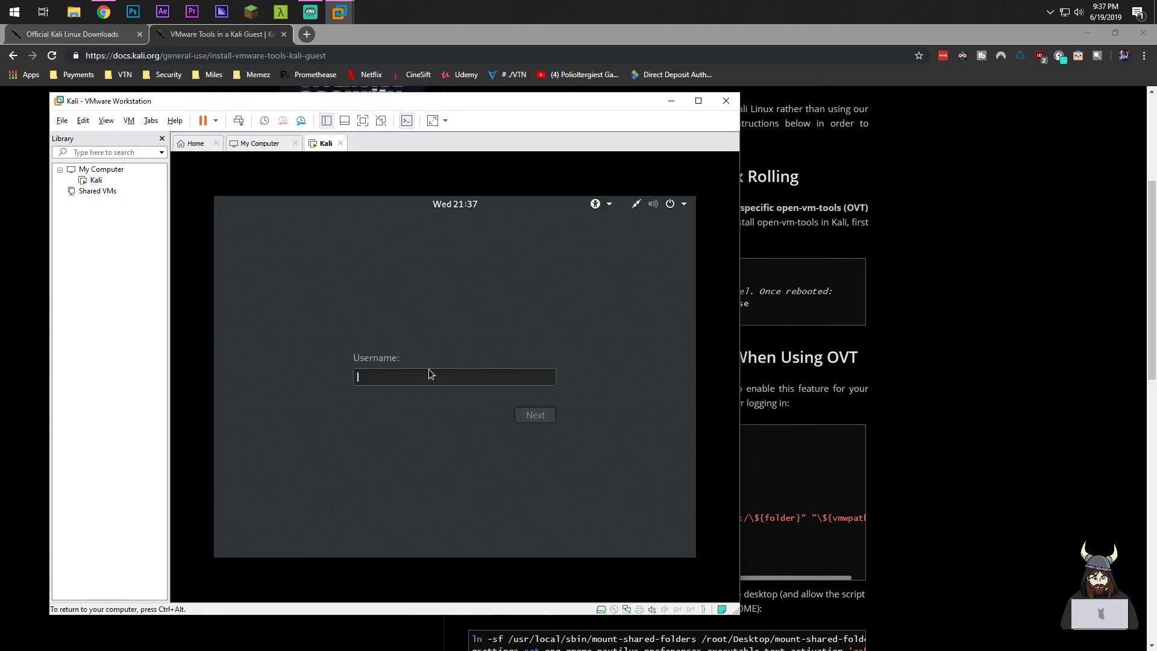
{"action": "type", "text": "root"}
{"action": "key", "text": "BackSpace"}
{"action": "key", "text": "BackSpace"}
{"action": "key", "text": "BackSpace"}
{"action": "type", "text": "o"}
{"action": "key", "text": "Return"}
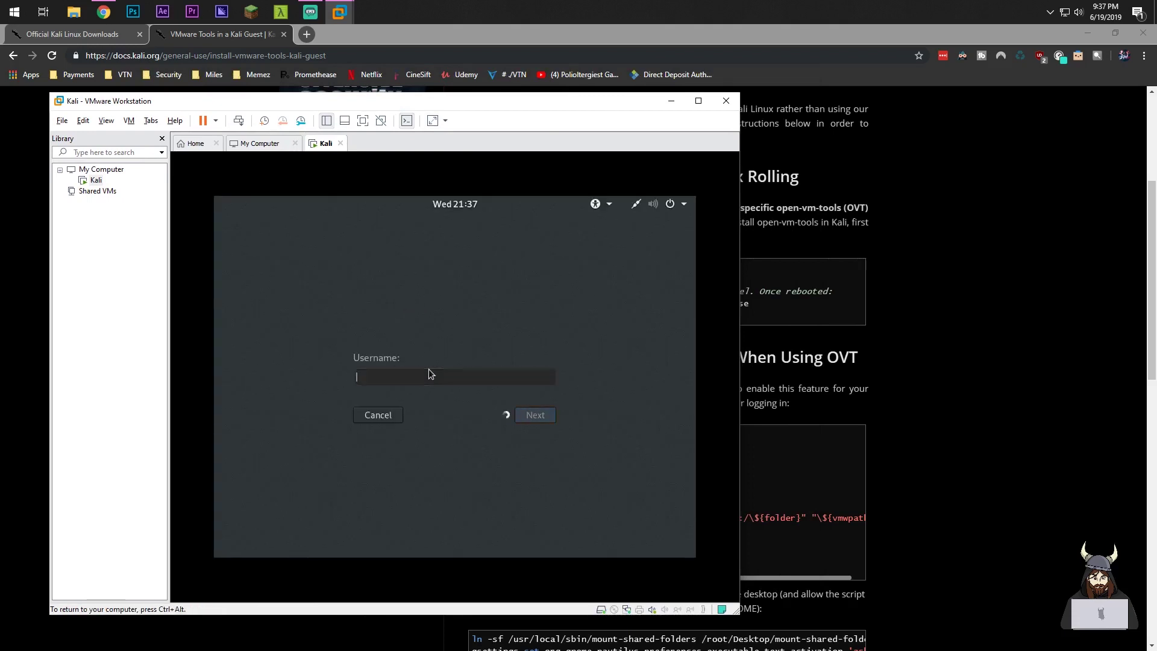
- Enter the root account's password and sign in to the Kali desktop
{"action": "type", "text": "**********"}
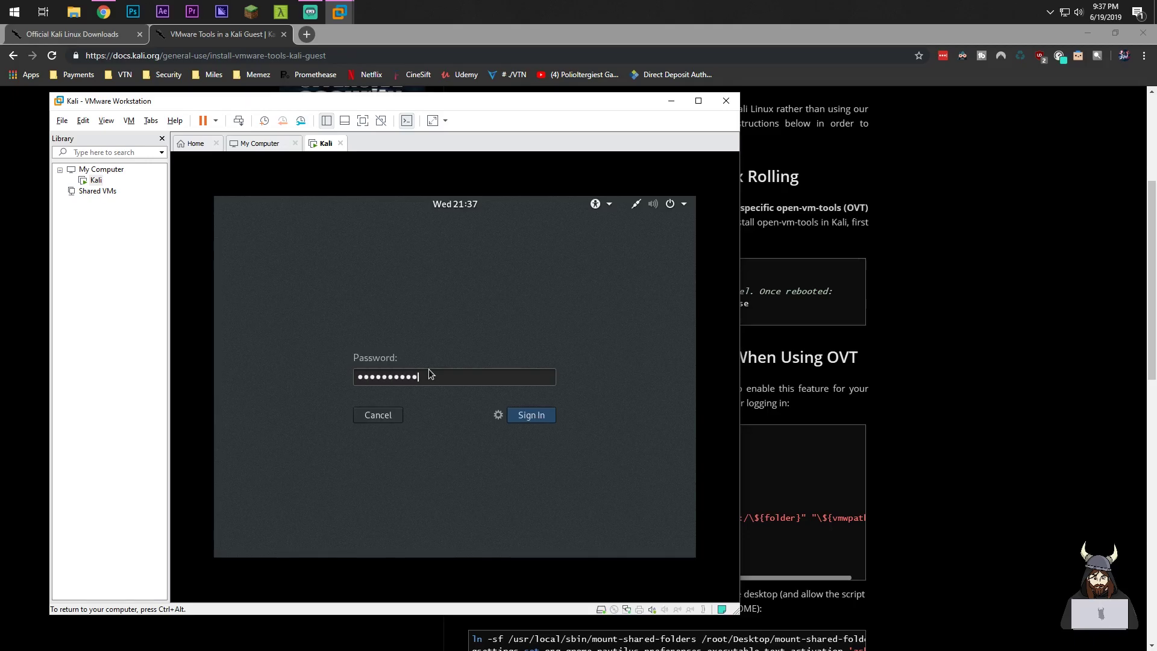
{"action": "key", "text": "Return"}
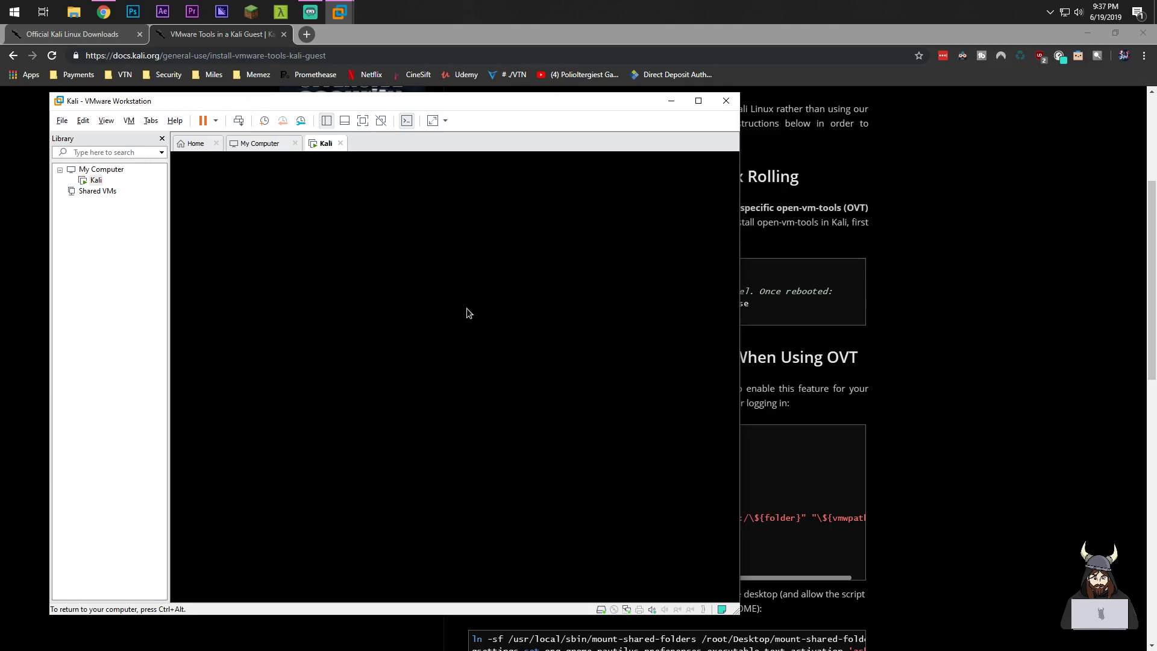
{"action": "key", "text": "ctrl+alt"}
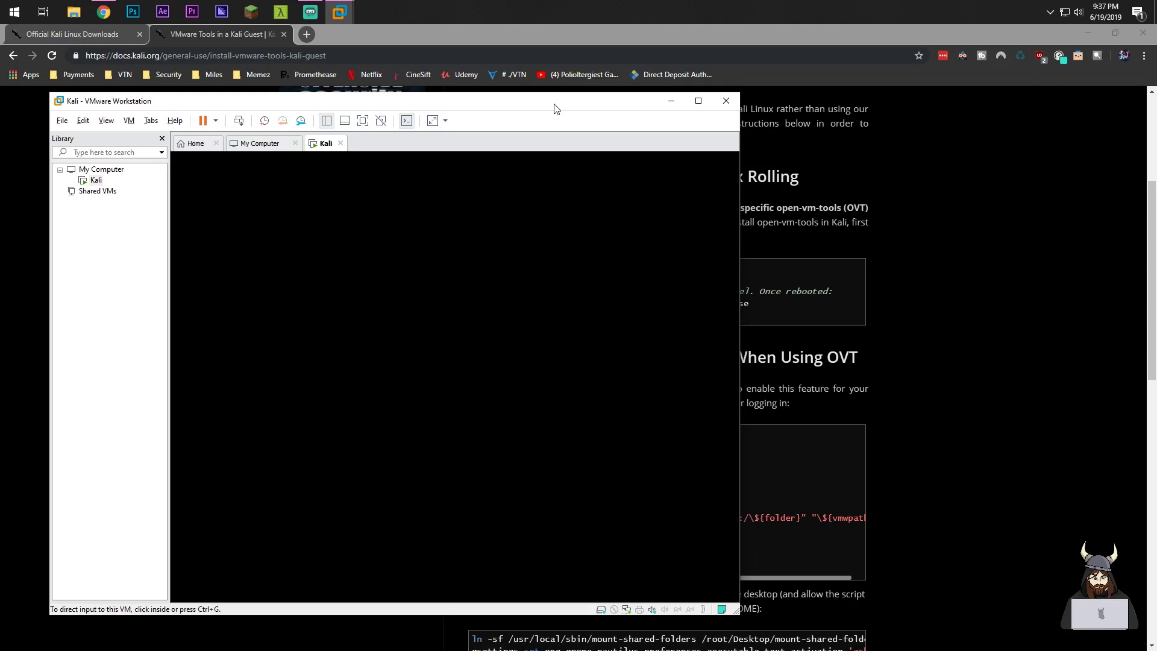
- Reposition and enlarge the virtual machine window, and set the guest display to Free Stretch
{"action": "left_click_drag", "start_coordinate": [554, 107], "coordinate": [540, 85]}
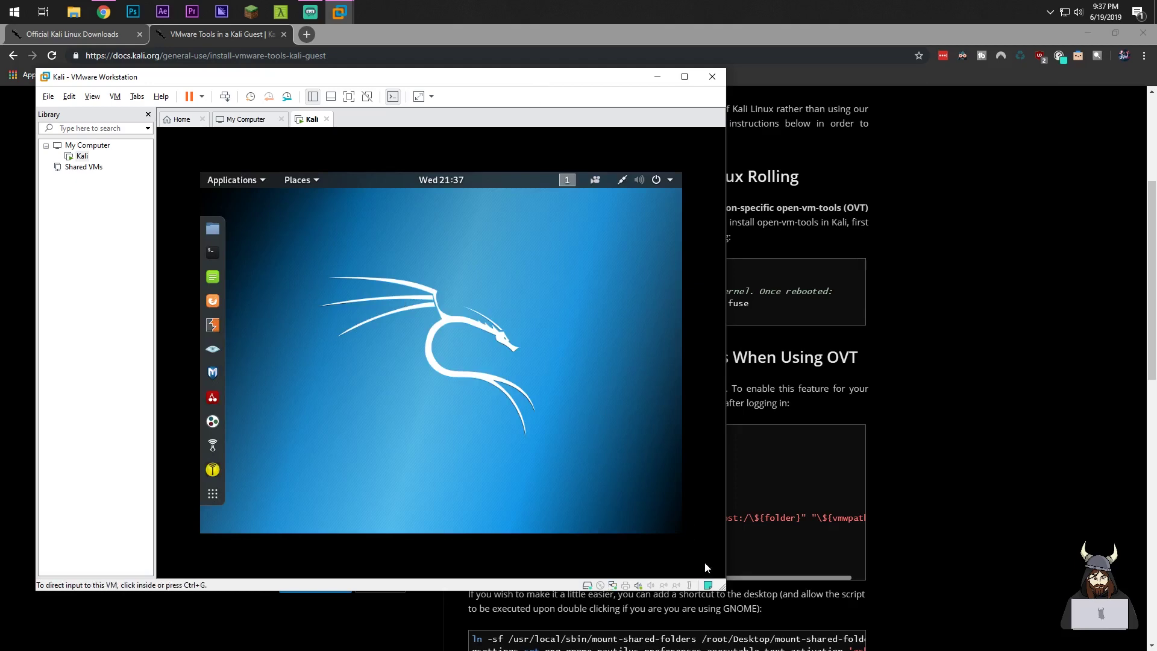
{"action": "left_click_drag", "start_coordinate": [724, 588], "coordinate": [842, 633]}
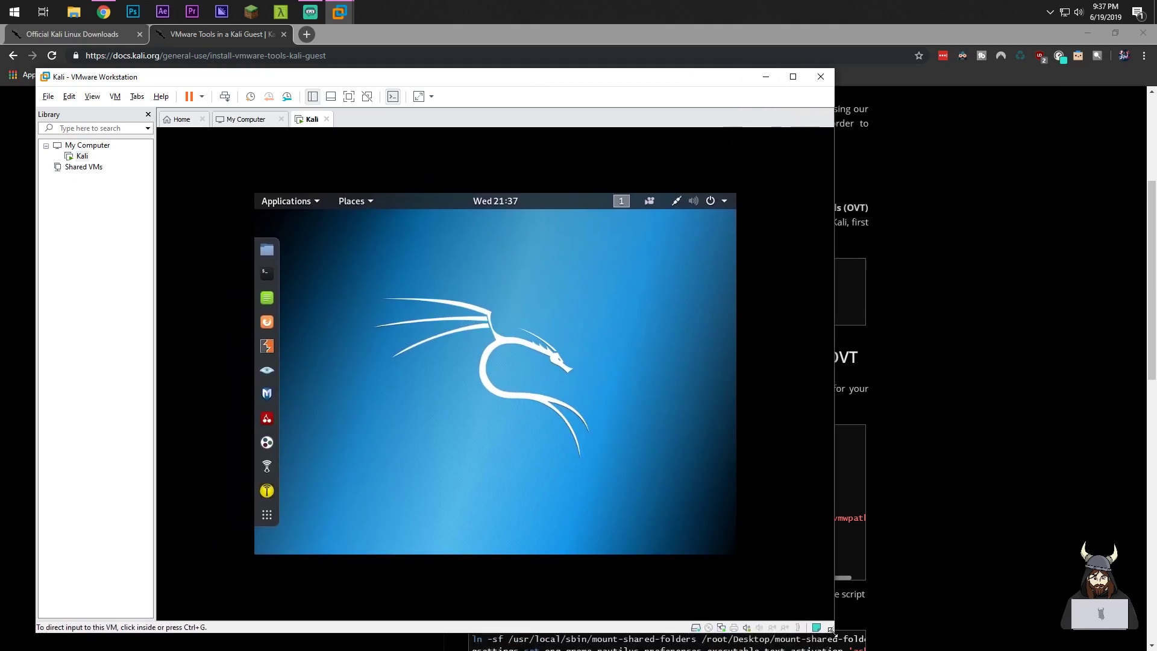
{"action": "left_click", "coordinate": [491, 374]}
{"action": "key", "text": "ctrl+alt"}
{"action": "left_click", "coordinate": [92, 96]}
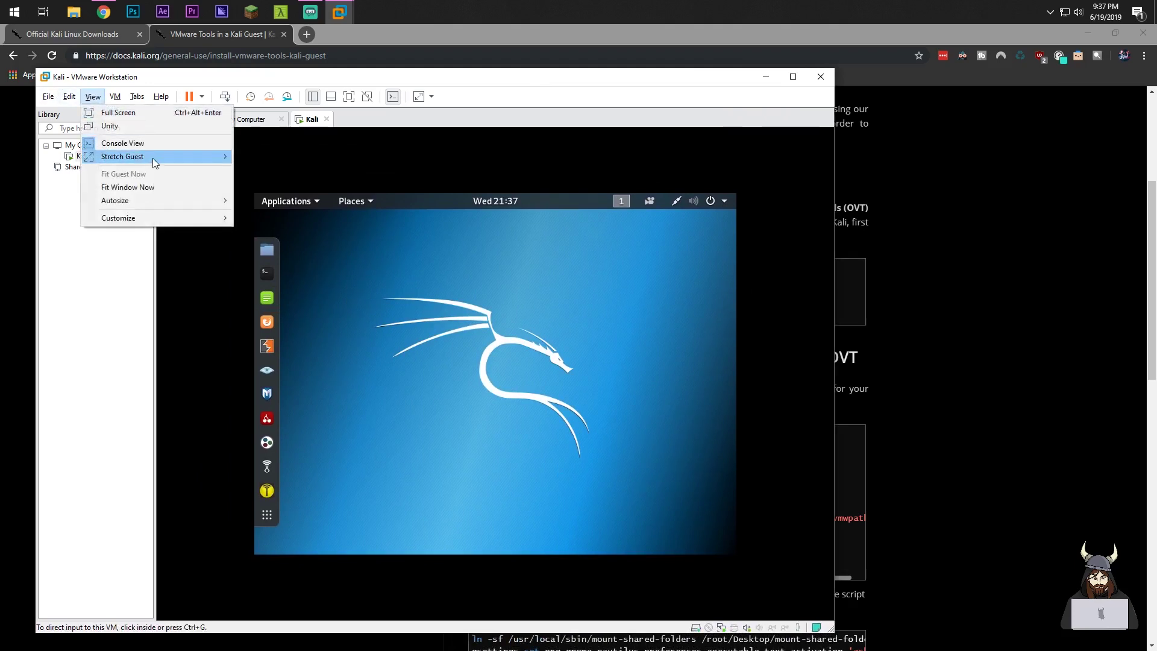
{"action": "mouse_move", "coordinate": [153, 158]}
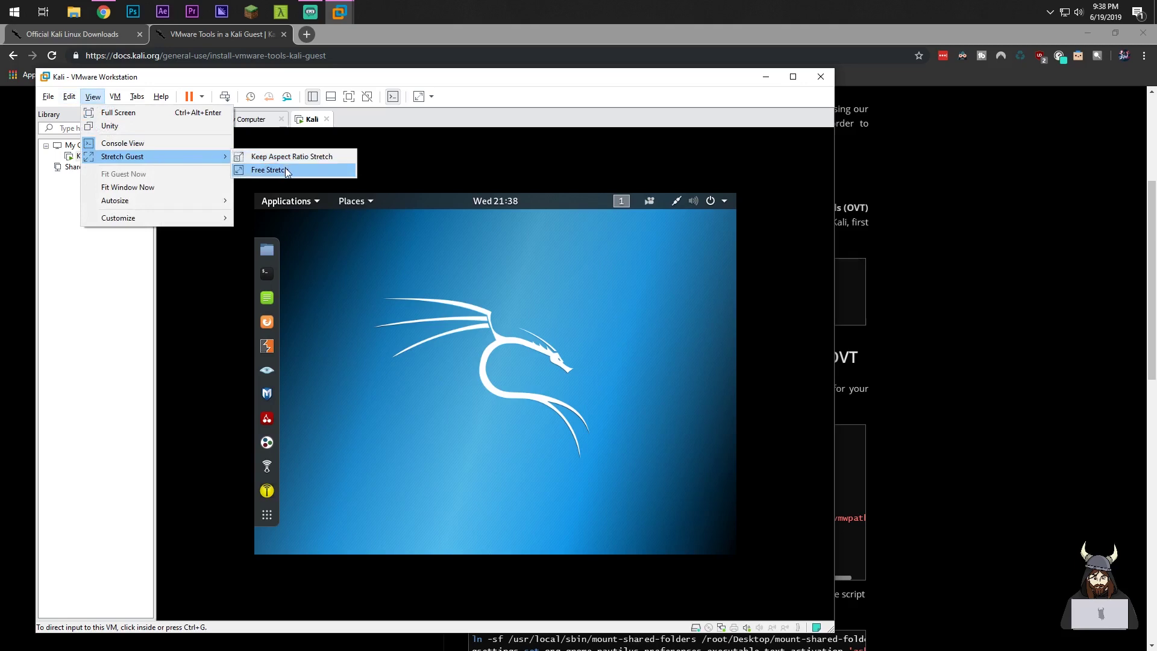
{"action": "left_click", "coordinate": [276, 170]}
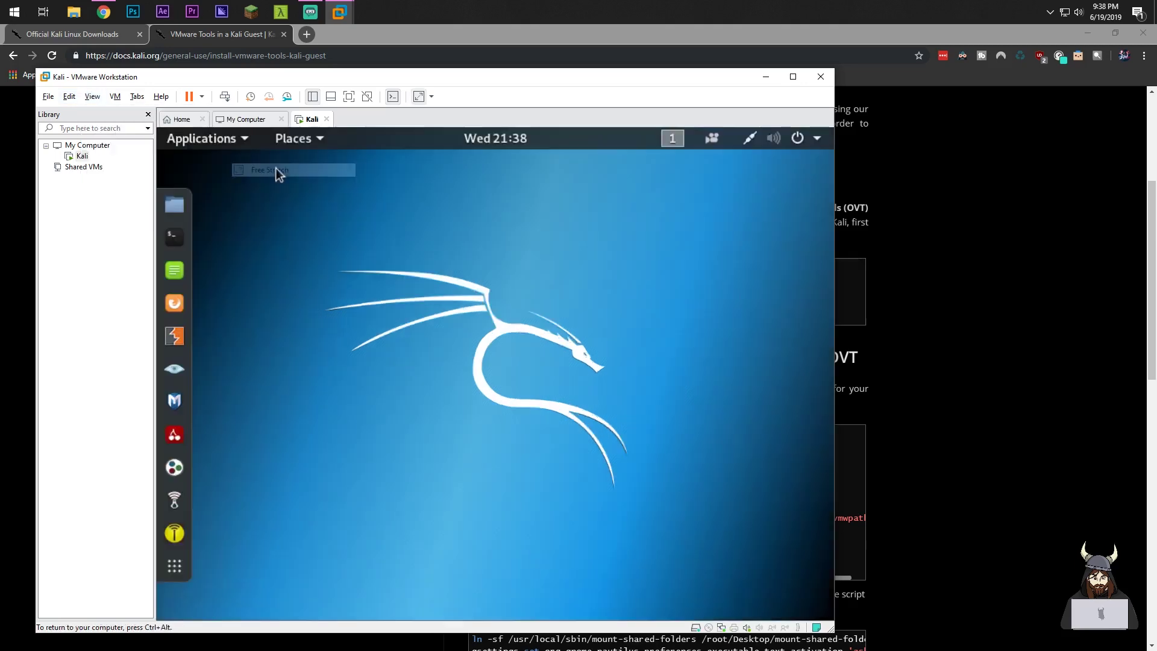
- Preview the stretched guest display in a maximized window and in full screen, and restore the windowed view
{"action": "left_click", "coordinate": [793, 76]}
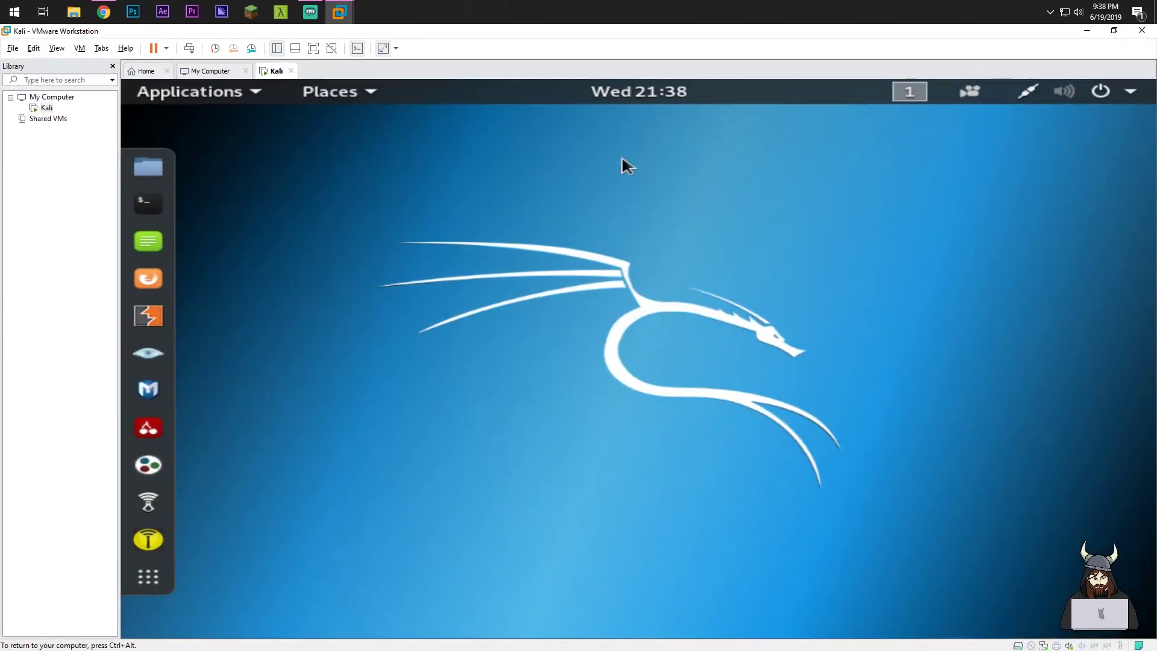
{"action": "left_click", "coordinate": [56, 49]}
{"action": "left_click", "coordinate": [84, 62]}
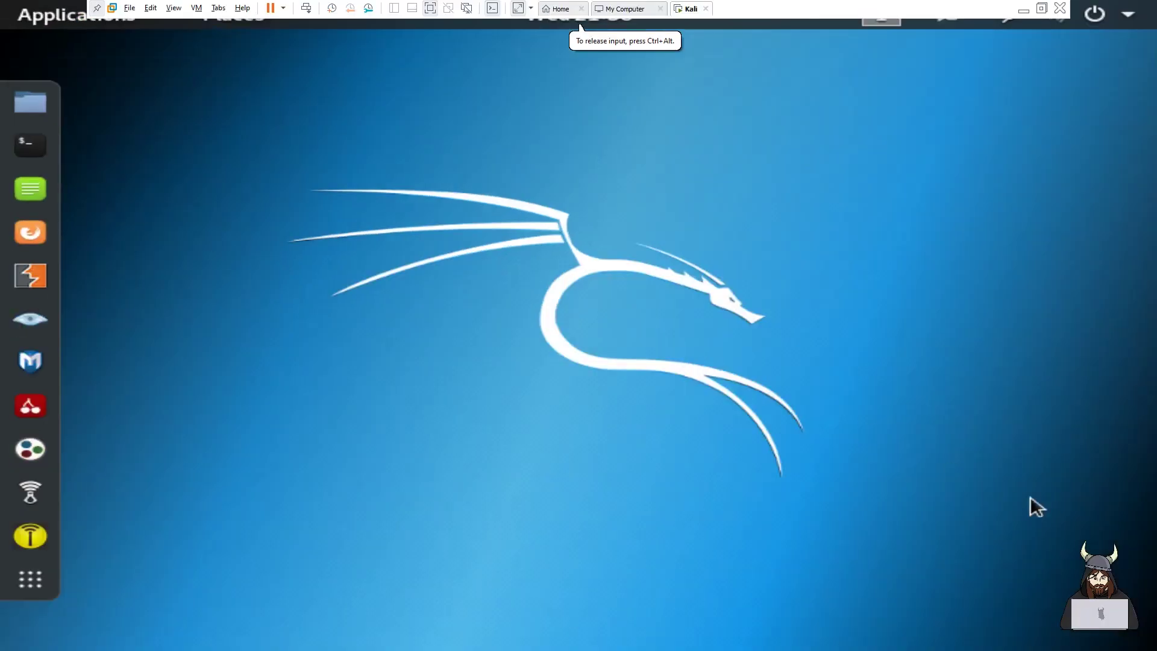
{"action": "left_click", "coordinate": [1041, 8]}
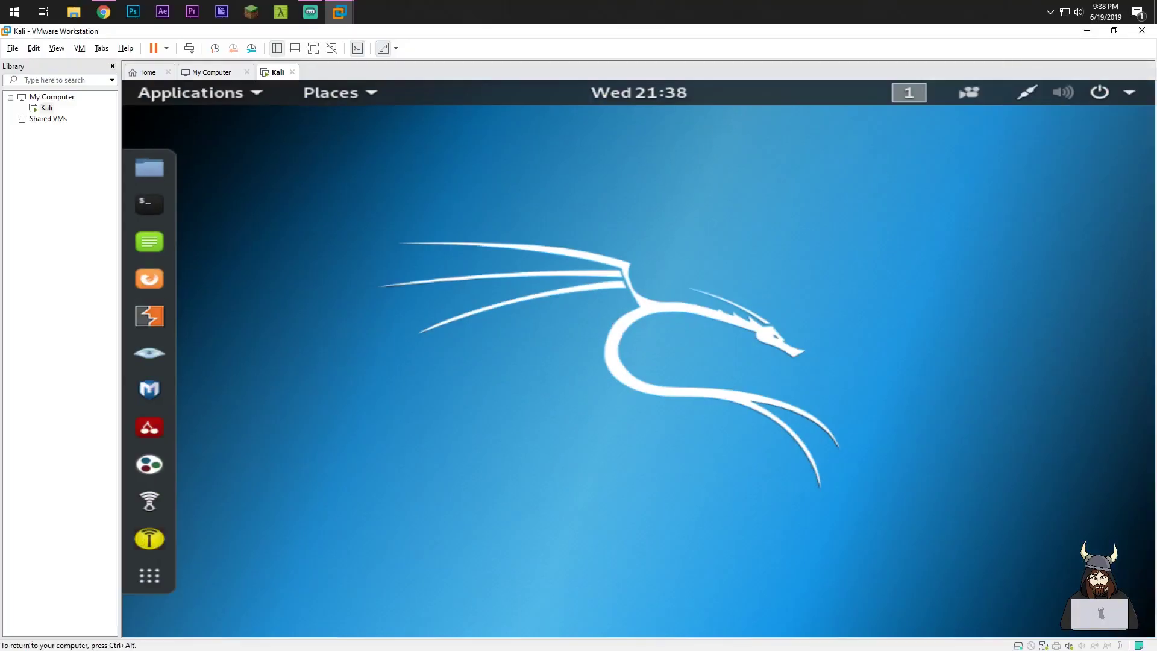
{"action": "left_click", "coordinate": [1113, 30]}
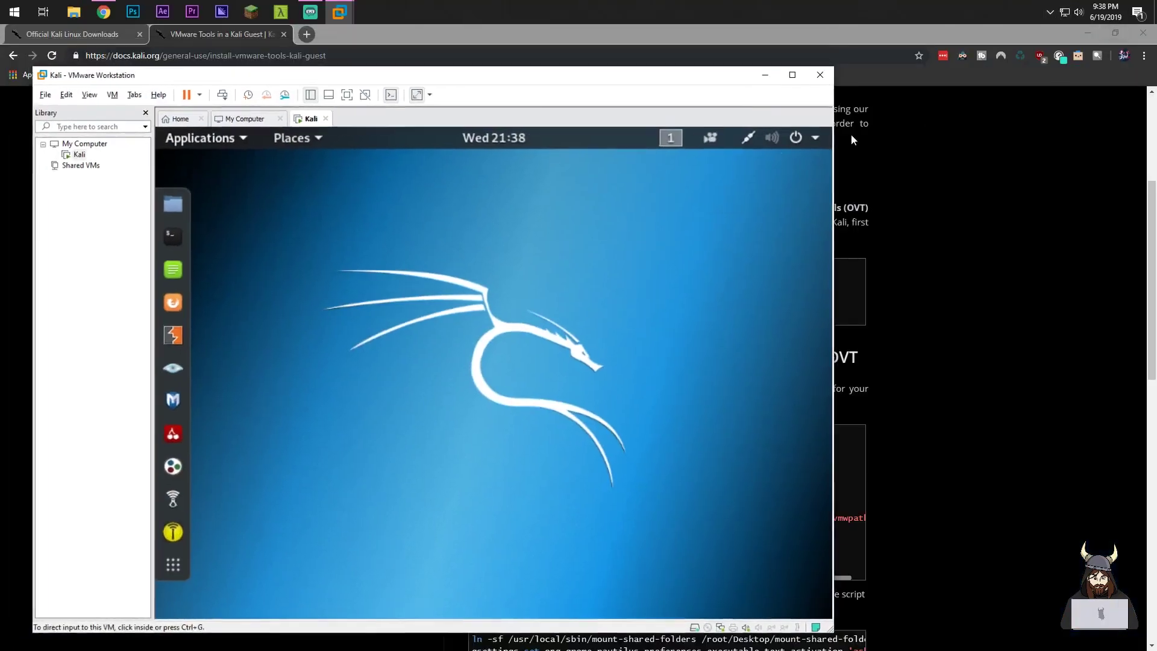
- Open a terminal on the Kali desktop
{"action": "left_click", "coordinate": [175, 237]}
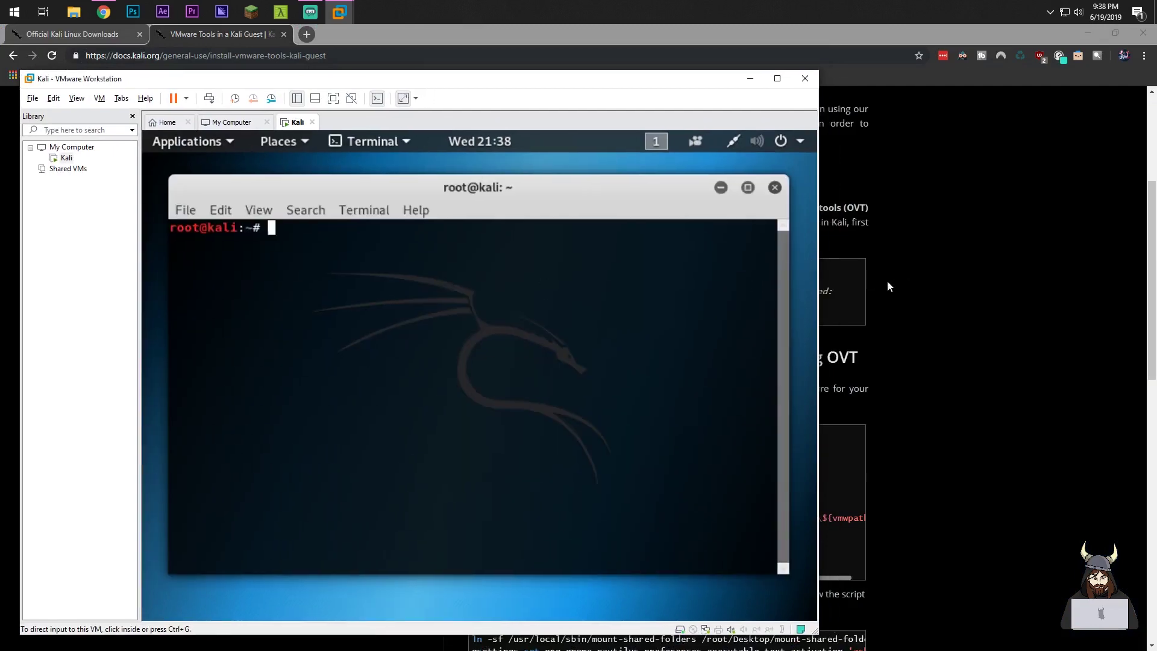
- Copy "apt update && apt -y full-upgrade" from the Kali documentation in Chrome and try to paste it into the guest's terminal
{"action": "left_click", "coordinate": [872, 290]}
{"action": "mouse_move", "coordinate": [472, 267]}
{"action": "left_mouse_down"}
{"action": "mouse_move", "coordinate": [646, 269]}
{"action": "mouse_move", "coordinate": [469, 266]}
{"action": "left_mouse_up"}
{"action": "right_click", "coordinate": [479, 265]}
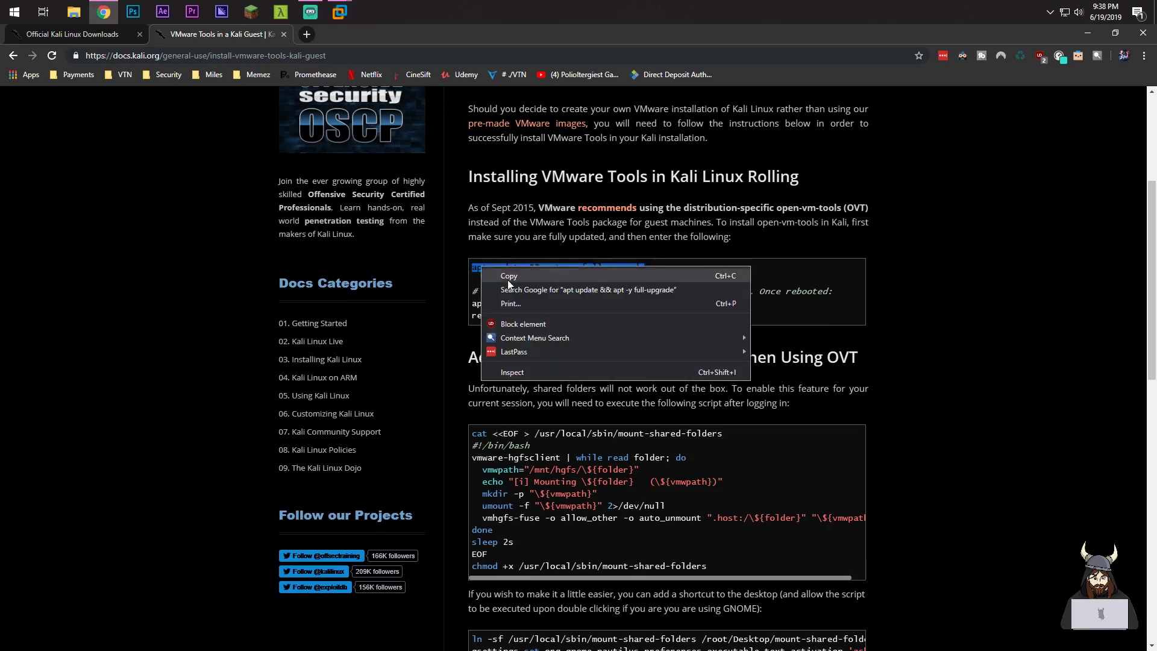
{"action": "left_click", "coordinate": [500, 274]}
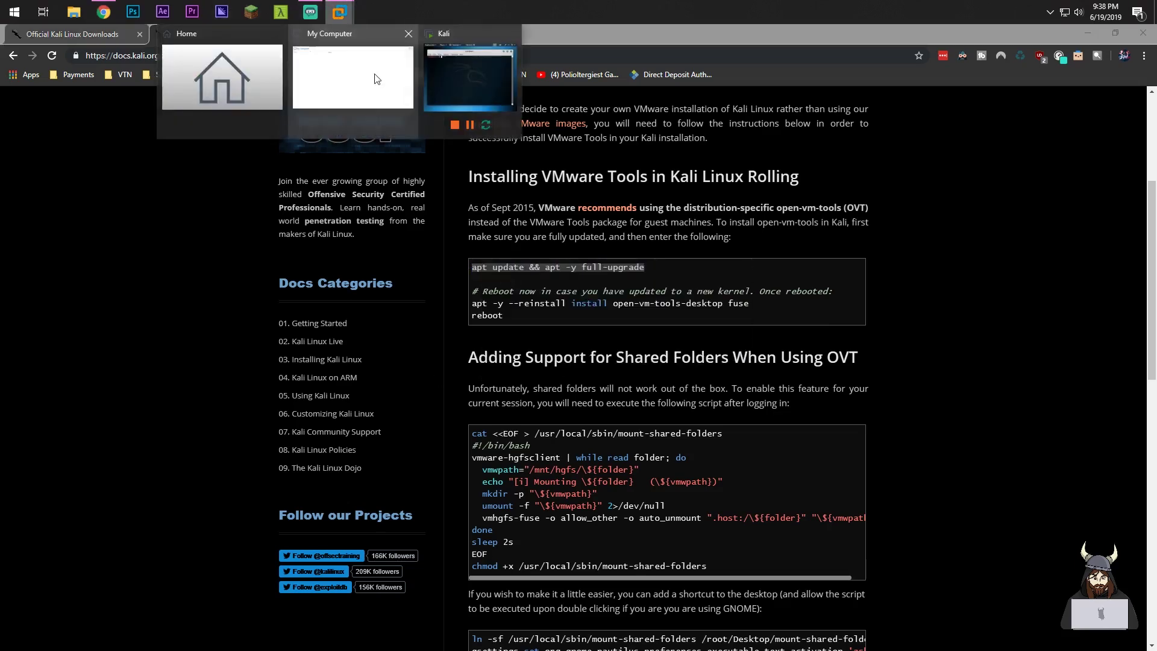
{"action": "left_click", "coordinate": [482, 72]}
{"action": "right_click", "coordinate": [310, 246]}
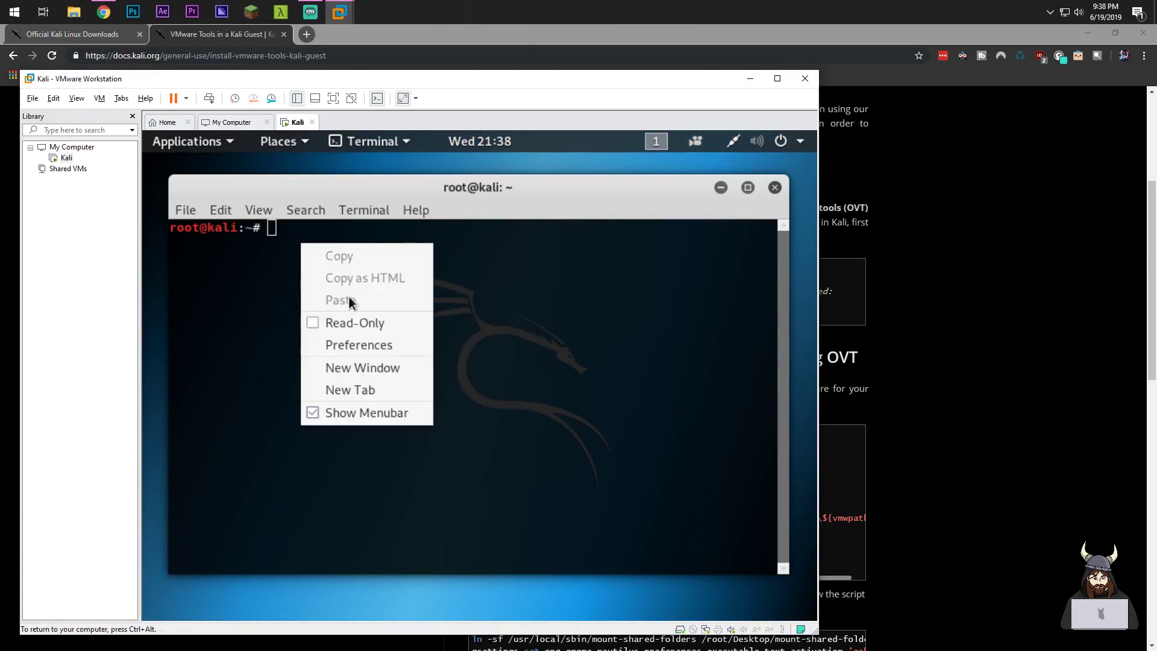
{"action": "left_click", "coordinate": [364, 165]}
- Move the virtual machine window below the documentation's commands and run "apt update && apt-y full-upgrade" in the terminal
{"action": "key", "text": "ctrl+alt"}
{"action": "left_click_drag", "start_coordinate": [421, 84], "coordinate": [619, 356]}
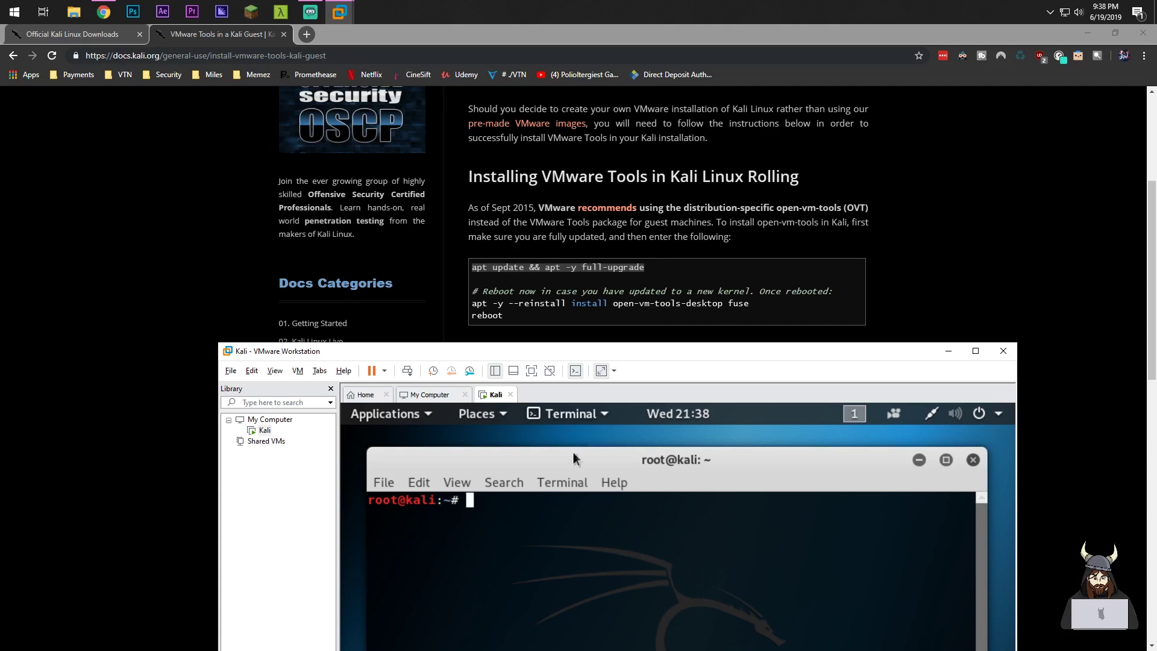
{"action": "type", "text": "apt update && -"}
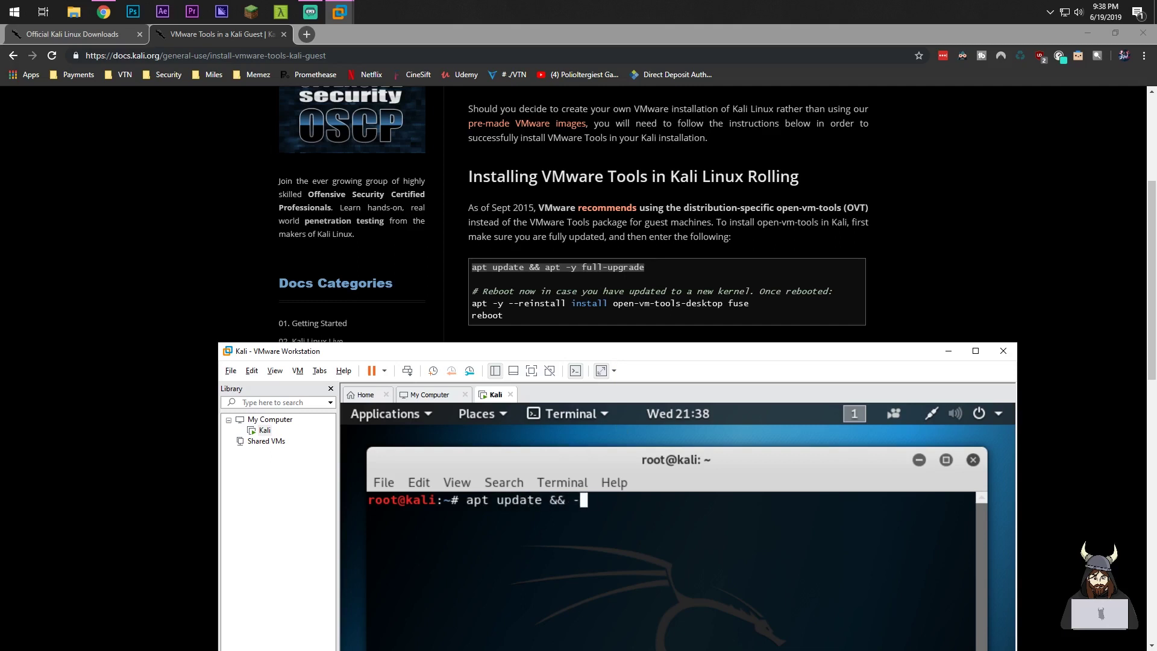
{"action": "key", "text": "BackSpace"}
{"action": "type", "text": "apt-y full-upgrade"}
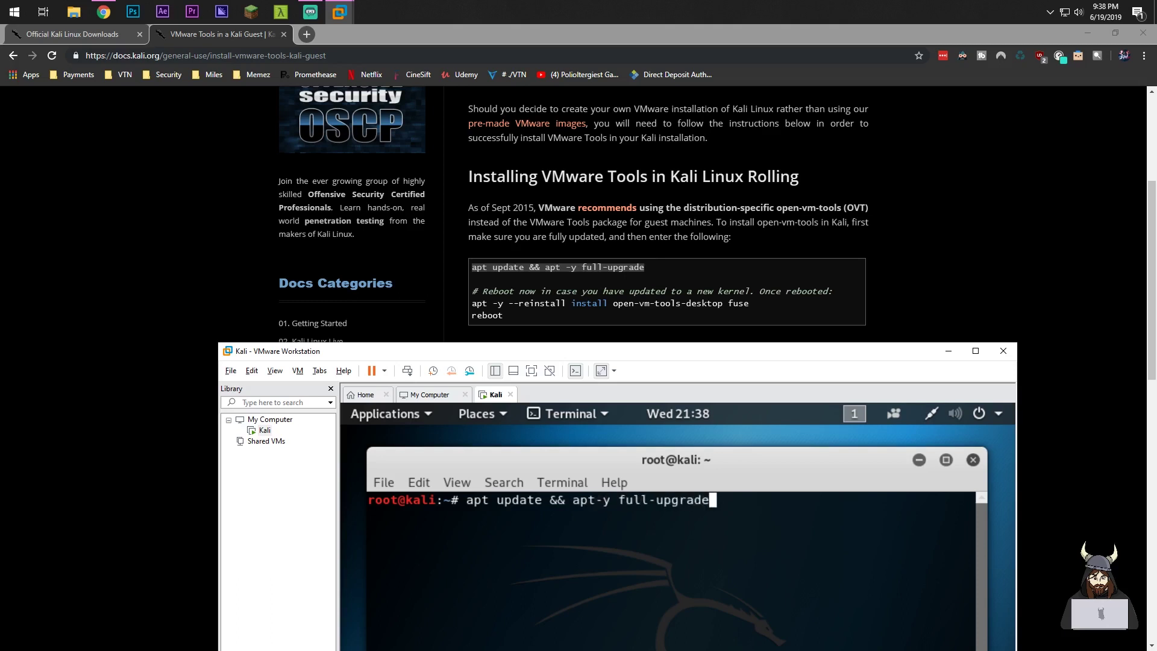
{"action": "key", "text": "Return"}
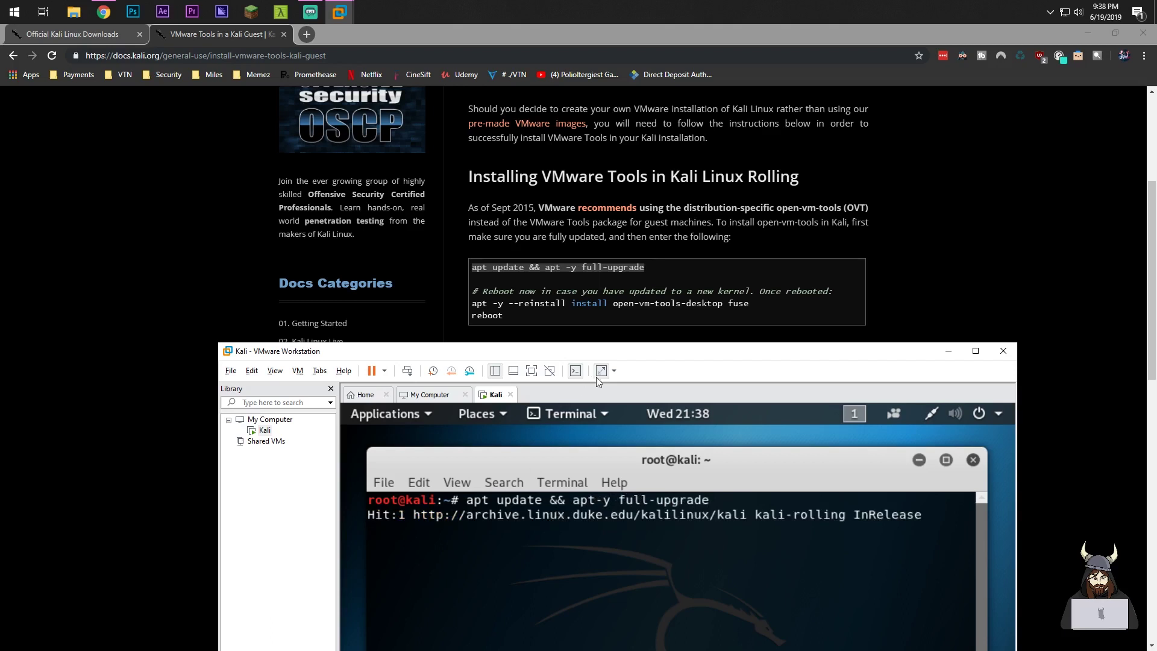
{"action": "left_click_drag", "start_coordinate": [612, 360], "coordinate": [427, 88]}
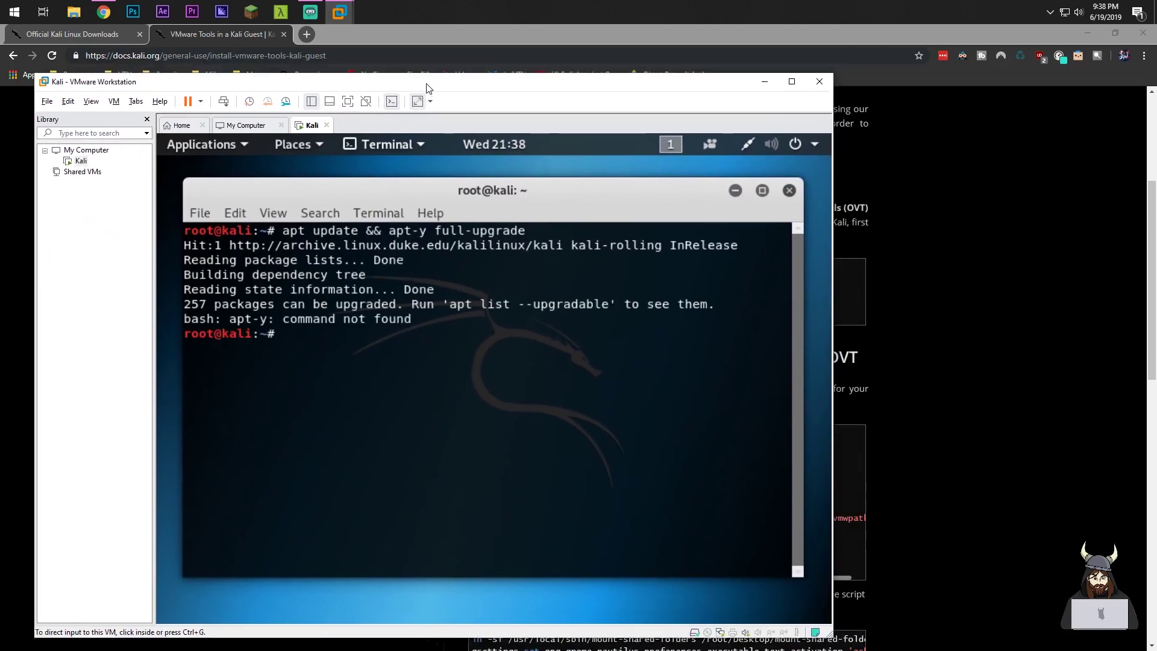
{"action": "left_click", "coordinate": [318, 329]}
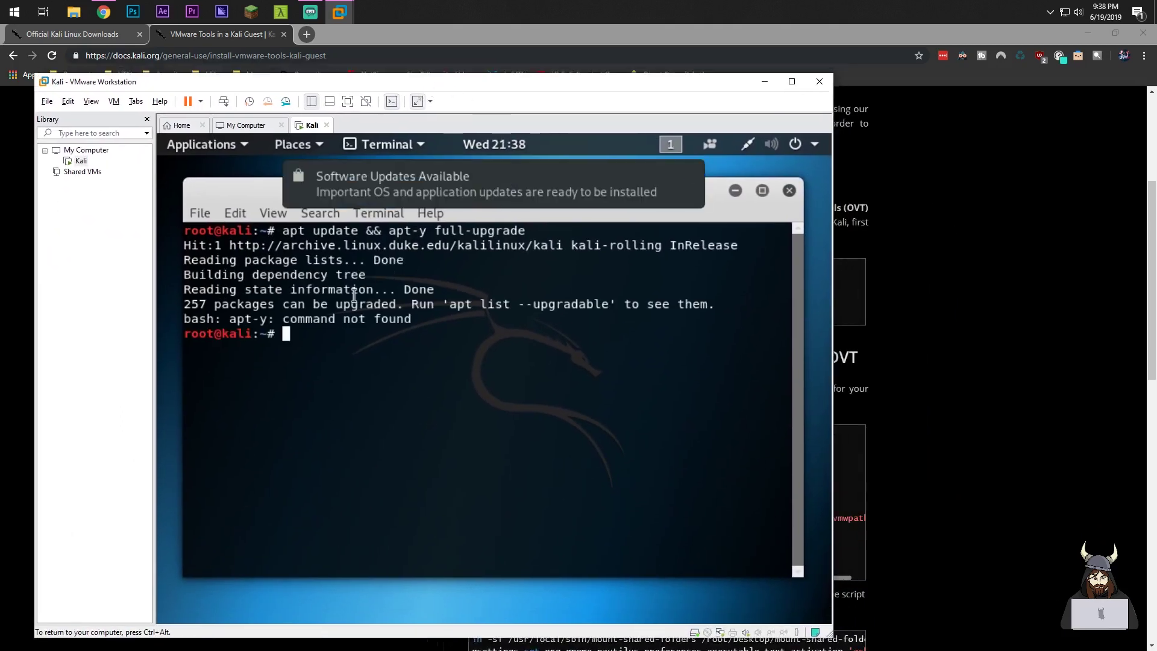
- Uncover the documentation's install command and enter "ap t-y --reinstall install open-vm-tools-desktop fuse" at the terminal prompt
{"action": "key", "text": "ctrl+alt"}
{"action": "left_click_drag", "start_coordinate": [464, 87], "coordinate": [620, 354]}
{"action": "type", "text": "a"}
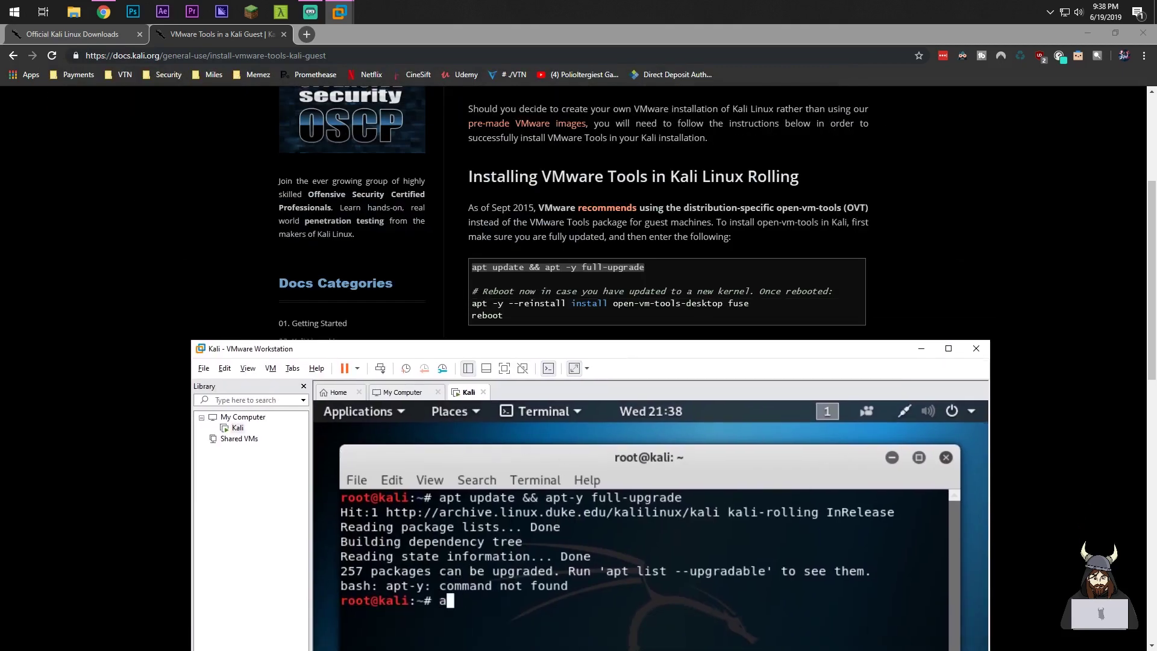
{"action": "type", "text": "p t-y --reinstal"}
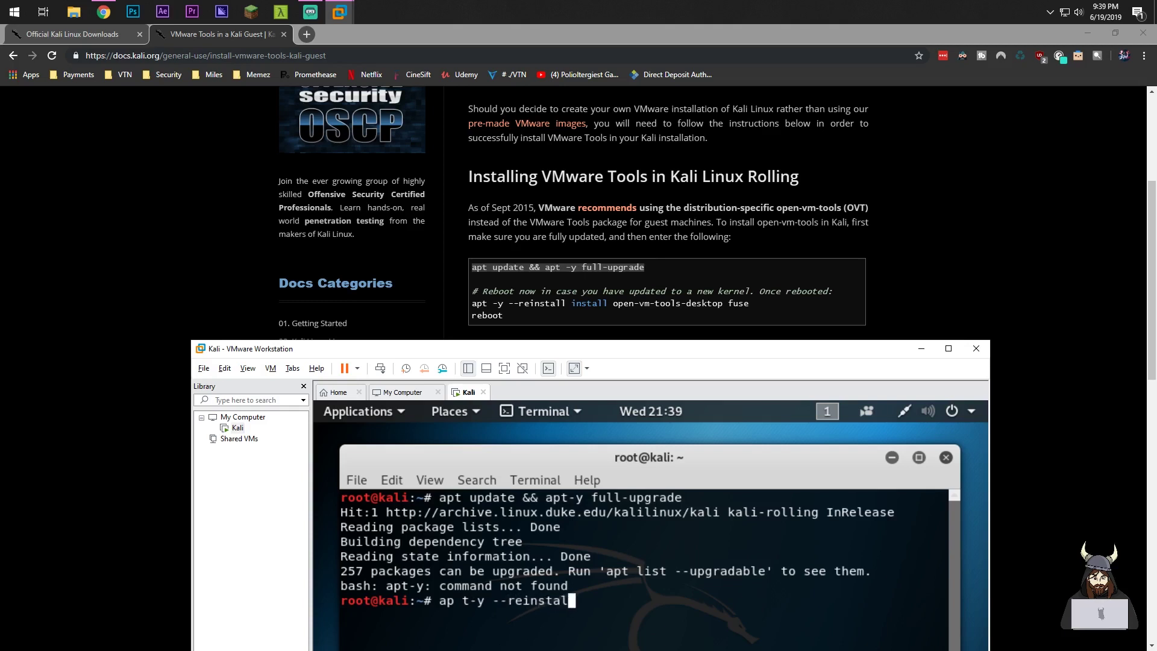
{"action": "type", "text": "l install open-vm"}
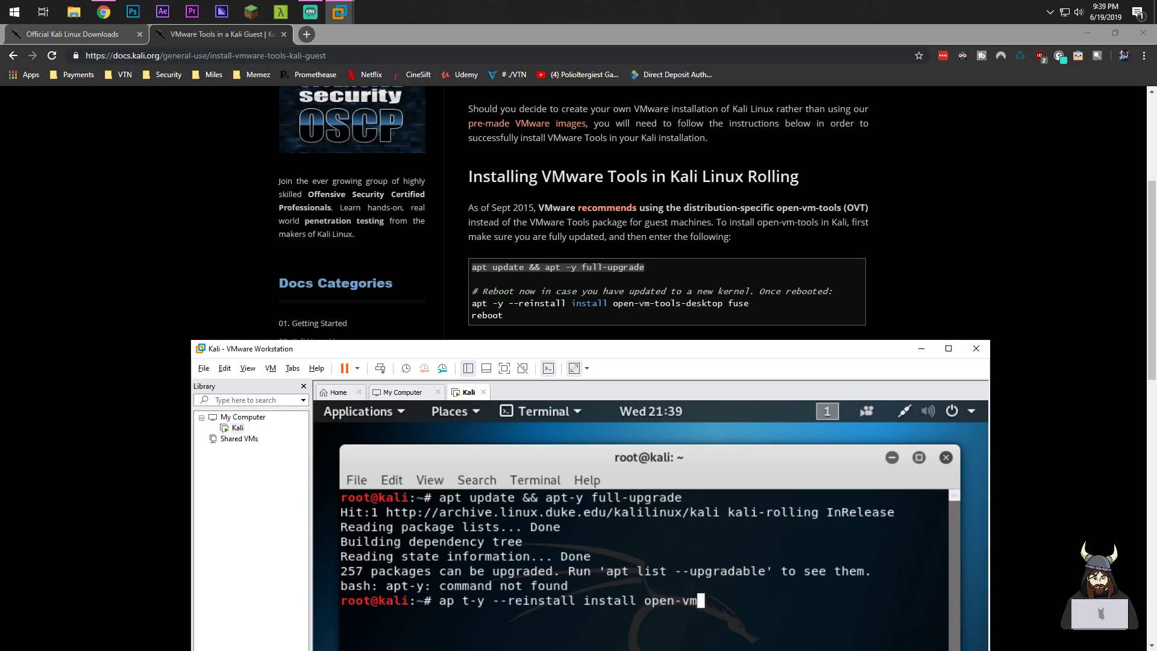
{"action": "type", "text": "-tools-desktop fuse"}
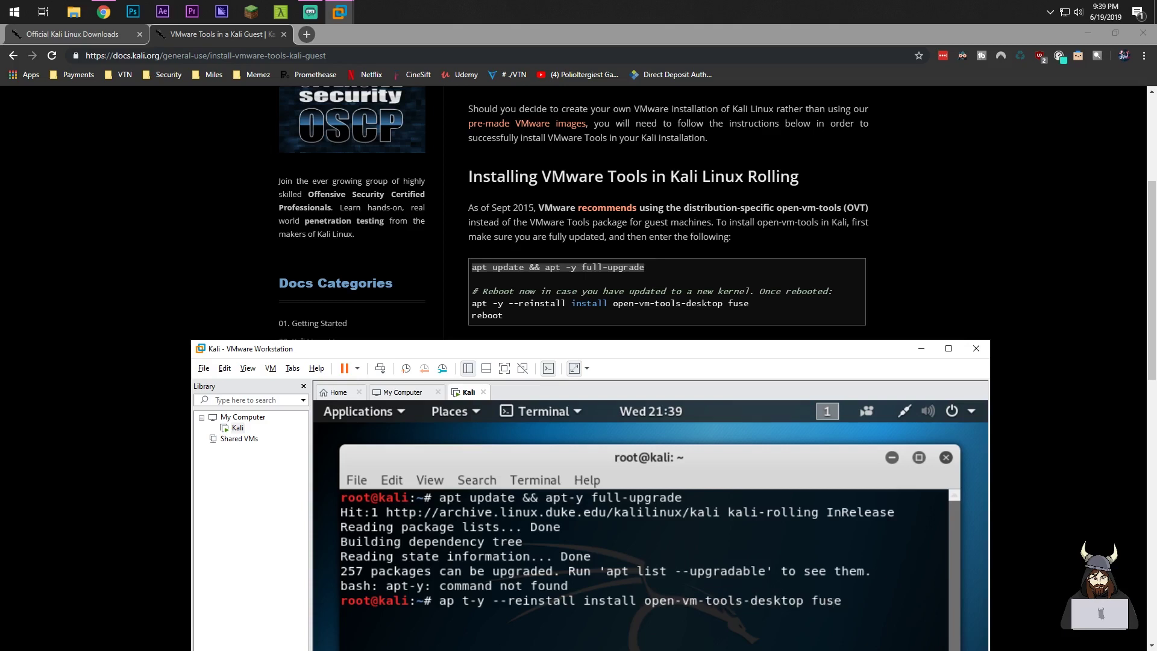
- Correct the start of the command to "apt -y" and run it to install open-vm-tools-desktop and fuse
{"action": "key", "text": "Left"}
{"action": "key", "text": "Left"}
{"action": "key", "text": "Left"}
{"action": "key", "text": "Left"}
{"action": "key", "text": "Left"}
{"action": "key", "text": "Left"}
{"action": "key", "text": "Left"}
{"action": "key", "text": "Left"}
{"action": "key", "text": "Left"}
{"action": "key", "text": "Left"}
{"action": "key", "text": "Left"}
{"action": "key", "text": "Left"}
{"action": "key", "text": "Left"}
{"action": "key", "text": "Left"}
{"action": "key", "text": "Left"}
{"action": "key", "text": "Left"}
{"action": "key", "text": "Left"}
{"action": "key", "text": "Left"}
{"action": "key", "text": "Left"}
{"action": "key", "text": "Left"}
{"action": "key", "text": "Left"}
{"action": "key", "text": "Left"}
{"action": "key", "text": "Left"}
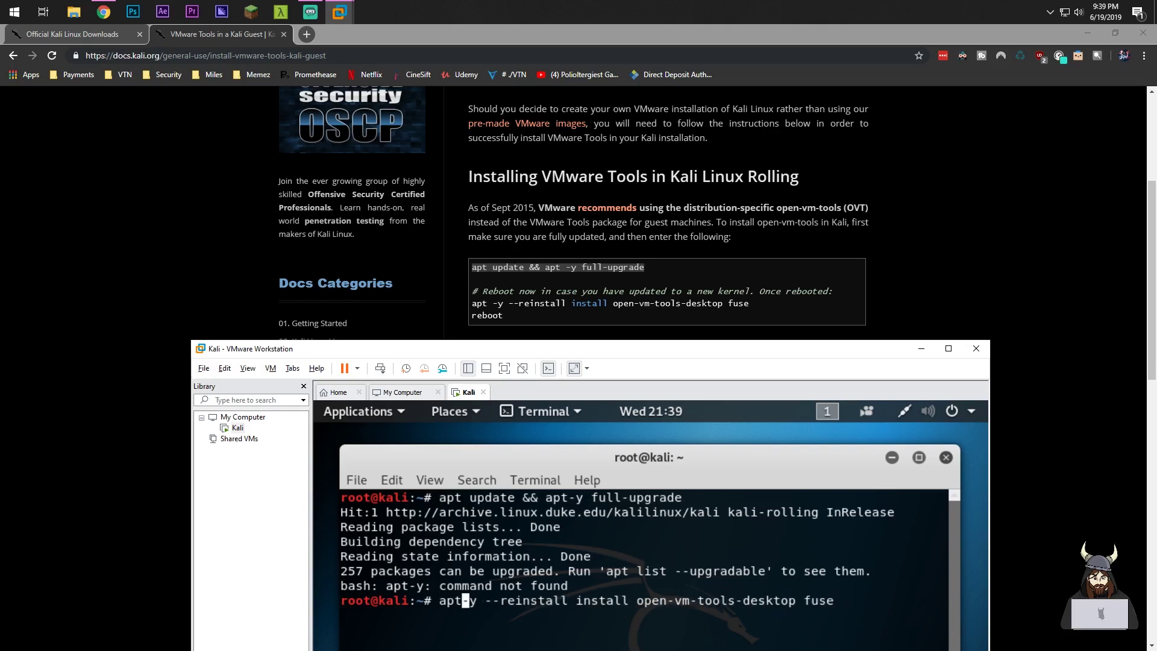
{"action": "left_click_drag", "start_coordinate": [607, 356], "coordinate": [437, 109]}
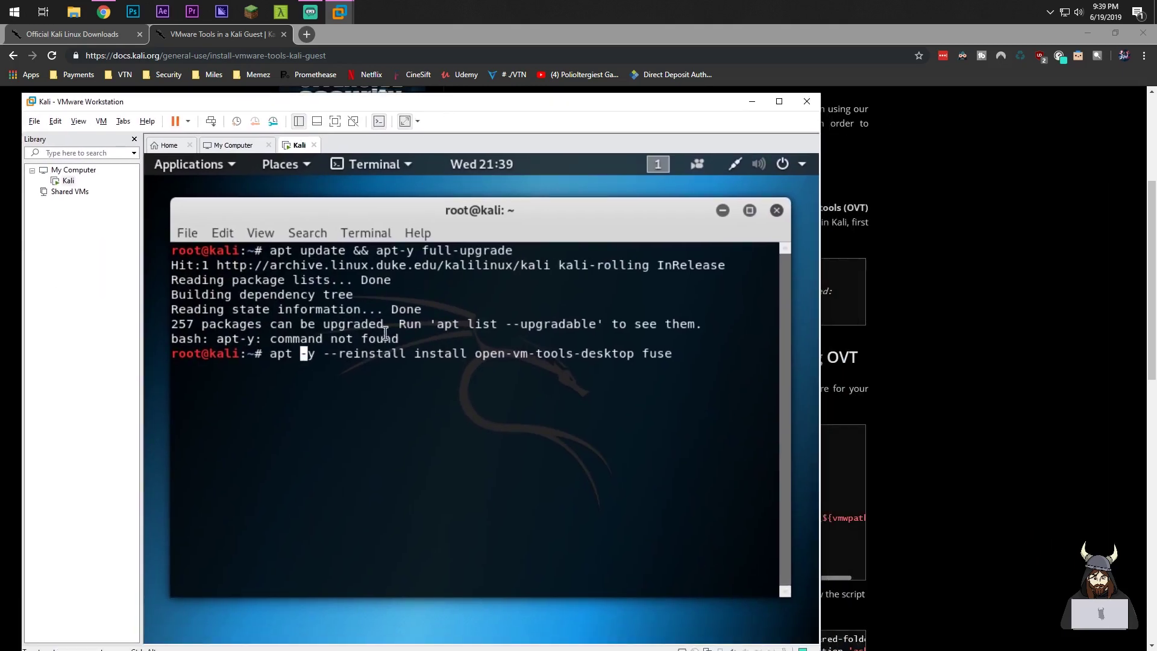
{"action": "key", "text": "Return"}
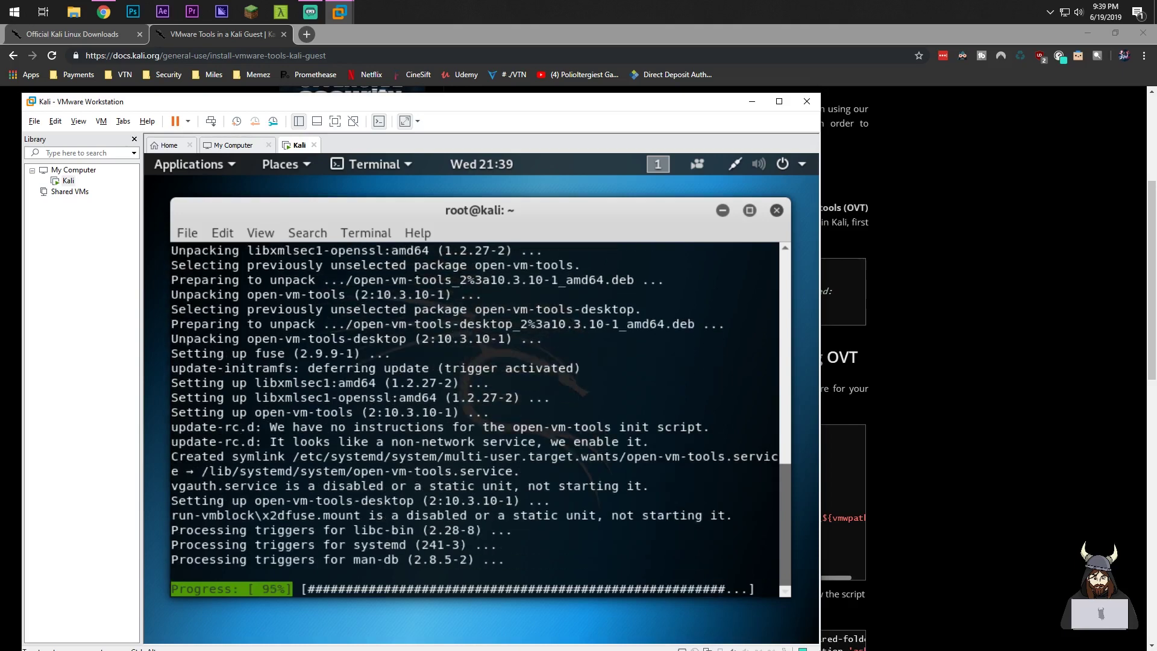
- Reposition the virtual machine window and reboot Kali from the terminal once the package installation ends
{"action": "key", "text": "ctrl+alt"}
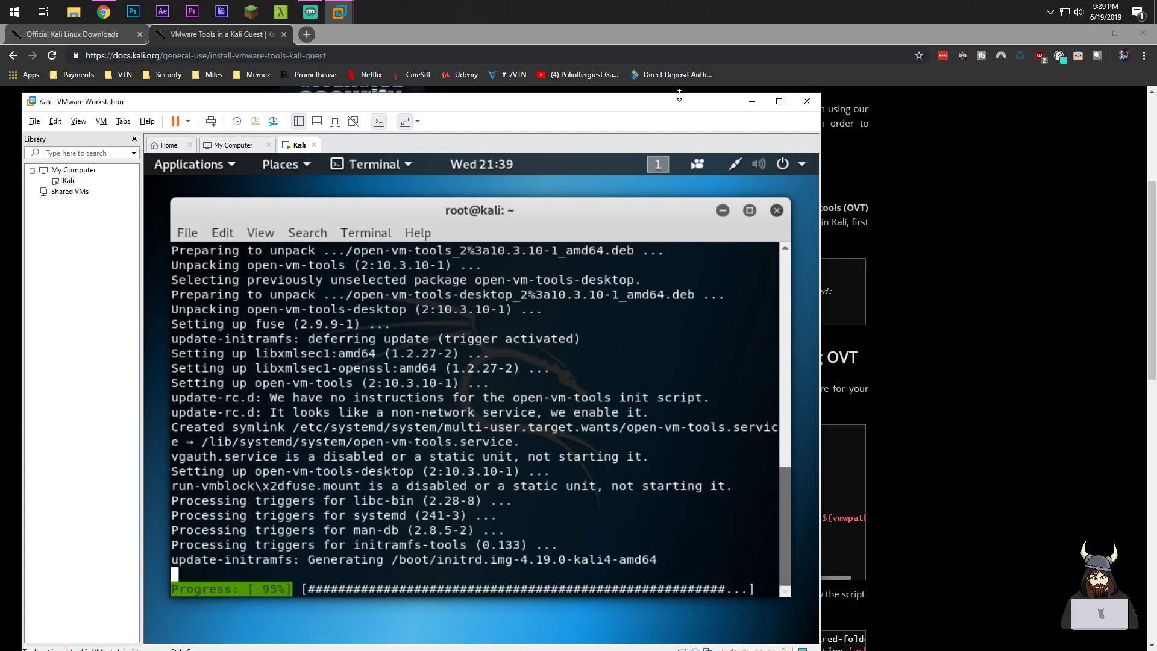
{"action": "left_click_drag", "start_coordinate": [680, 101], "coordinate": [653, 100]}
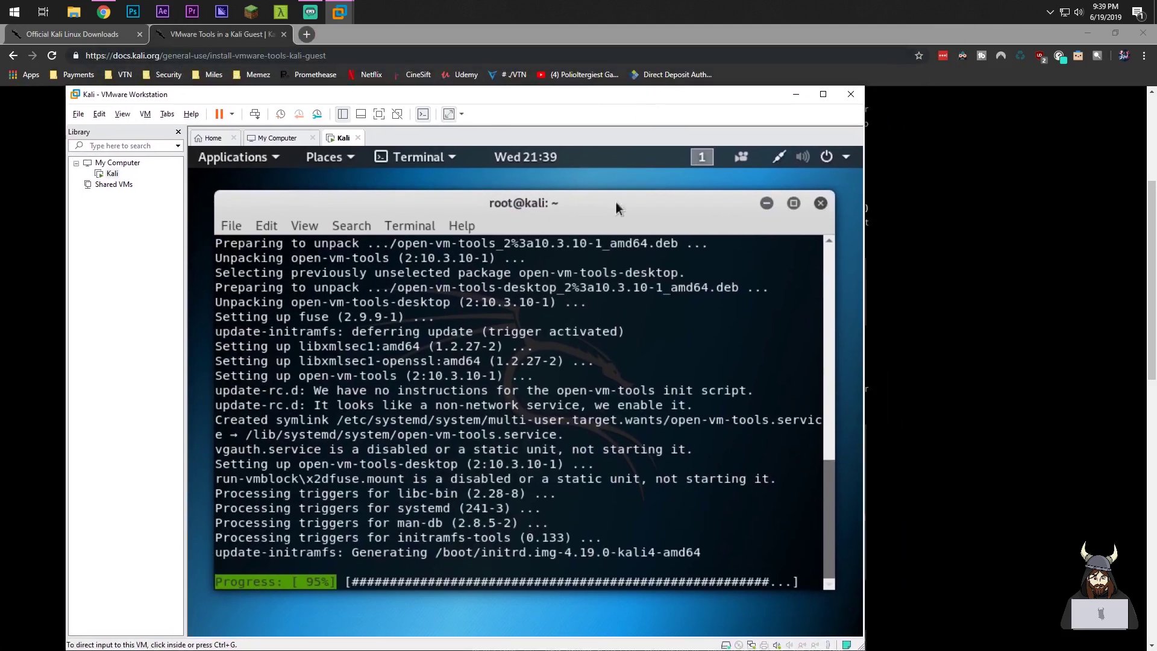
{"action": "left_click", "coordinate": [443, 543]}
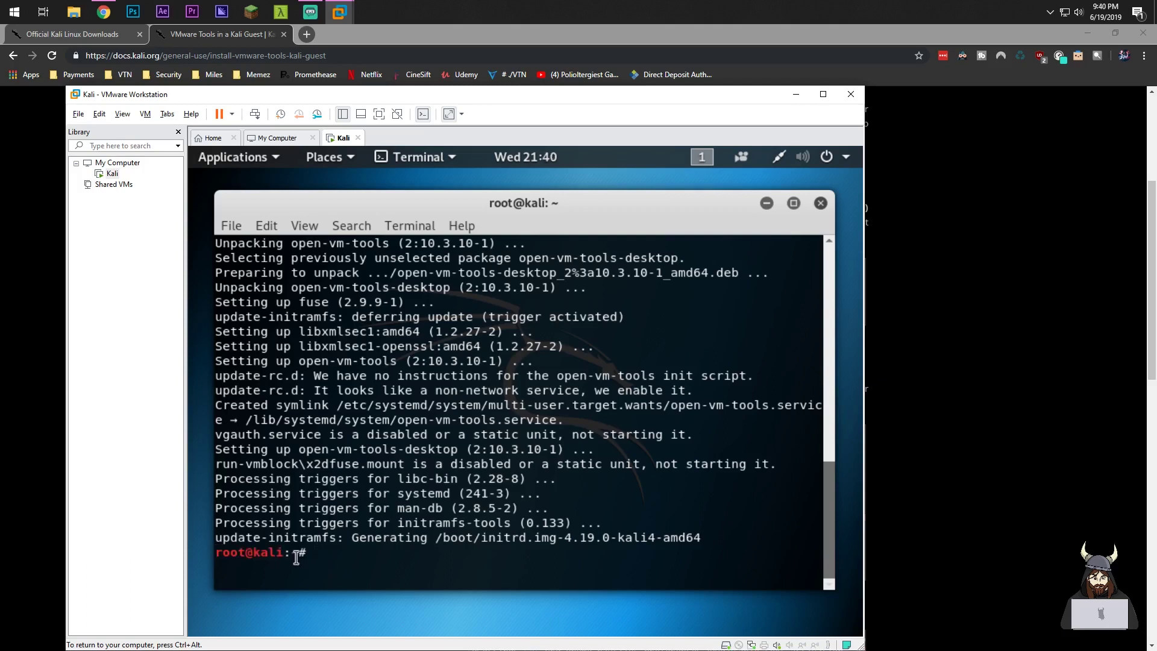
{"action": "type", "text": "reboot"}
{"action": "key", "text": "Return"}
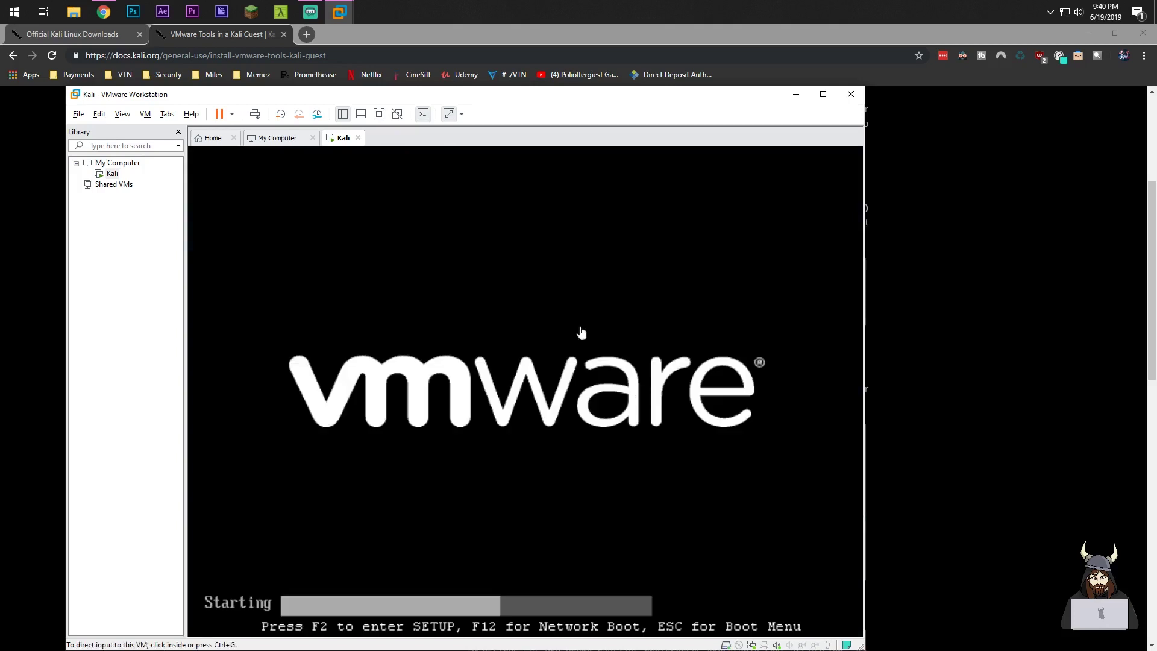
- Turn off stretch mode in the display settings of the Kali virtual machine and save the settings
{"action": "left_click", "coordinate": [124, 117]}
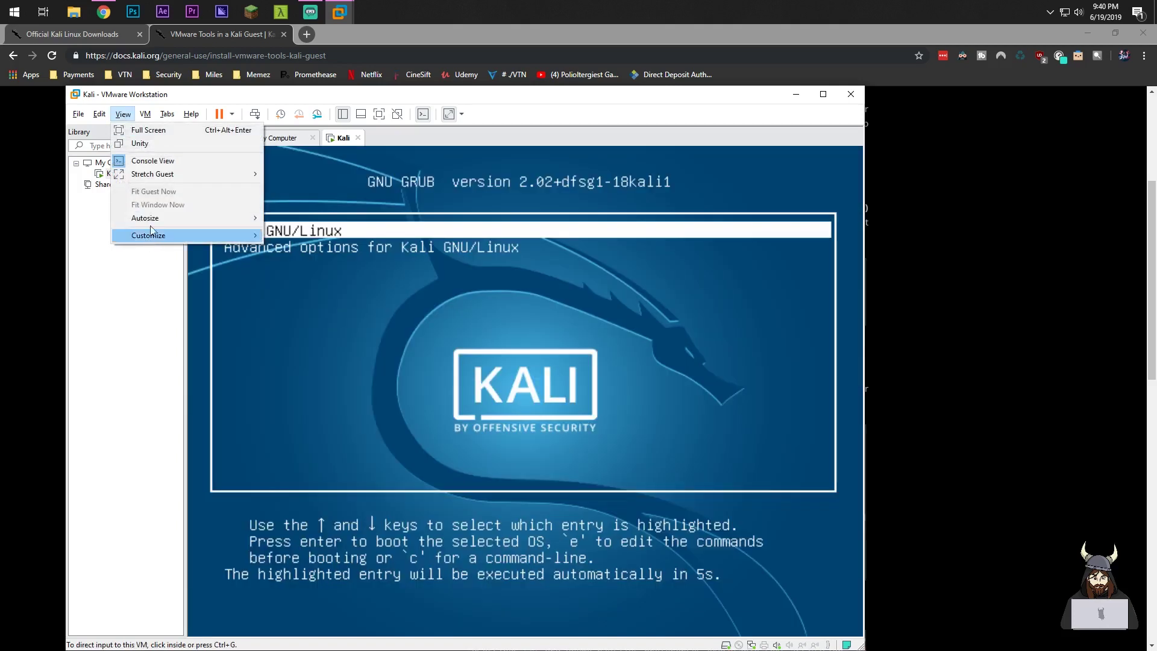
{"action": "key", "text": "Right"}
{"action": "left_click", "coordinate": [112, 173]}
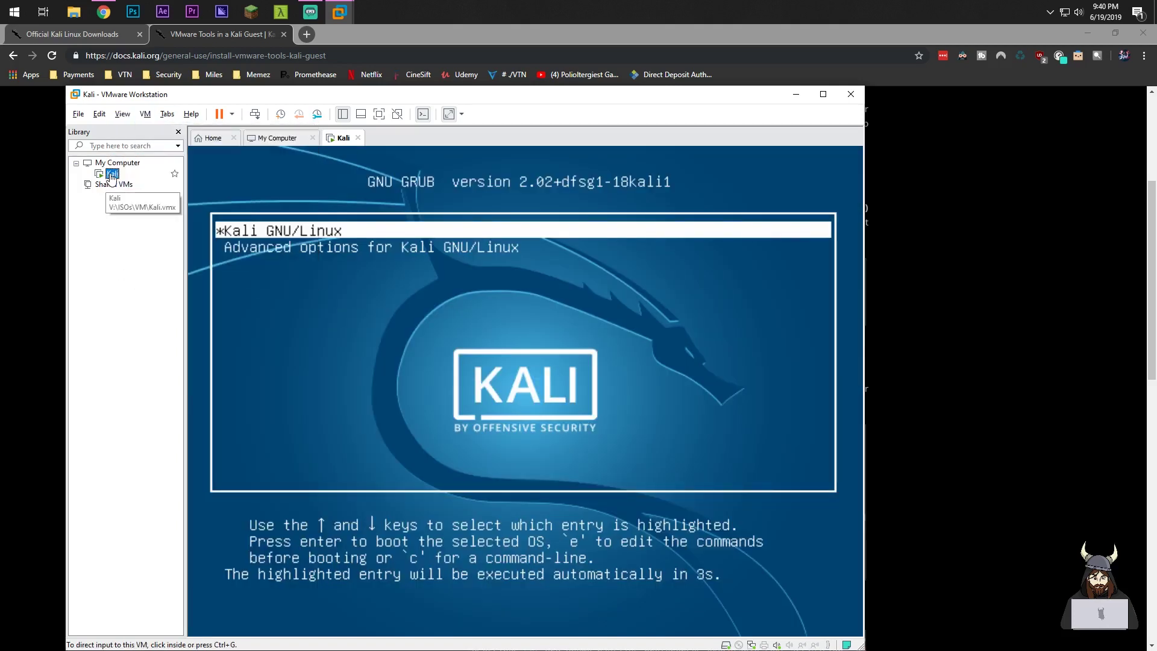
{"action": "right_click", "coordinate": [112, 173]}
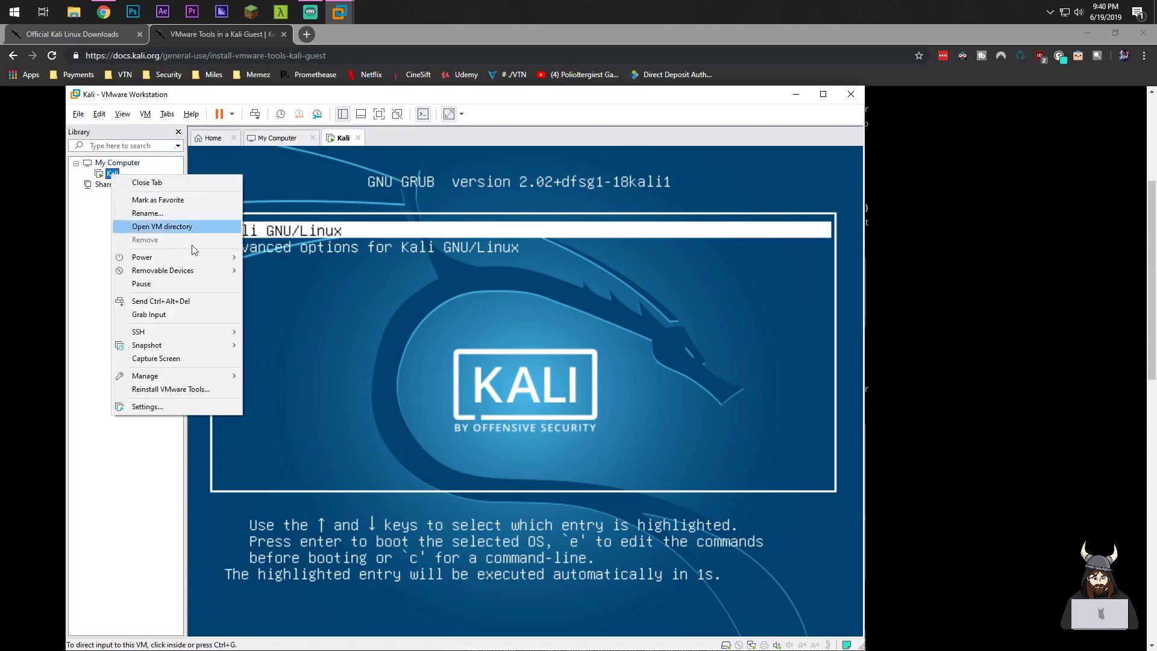
{"action": "left_click", "coordinate": [151, 406]}
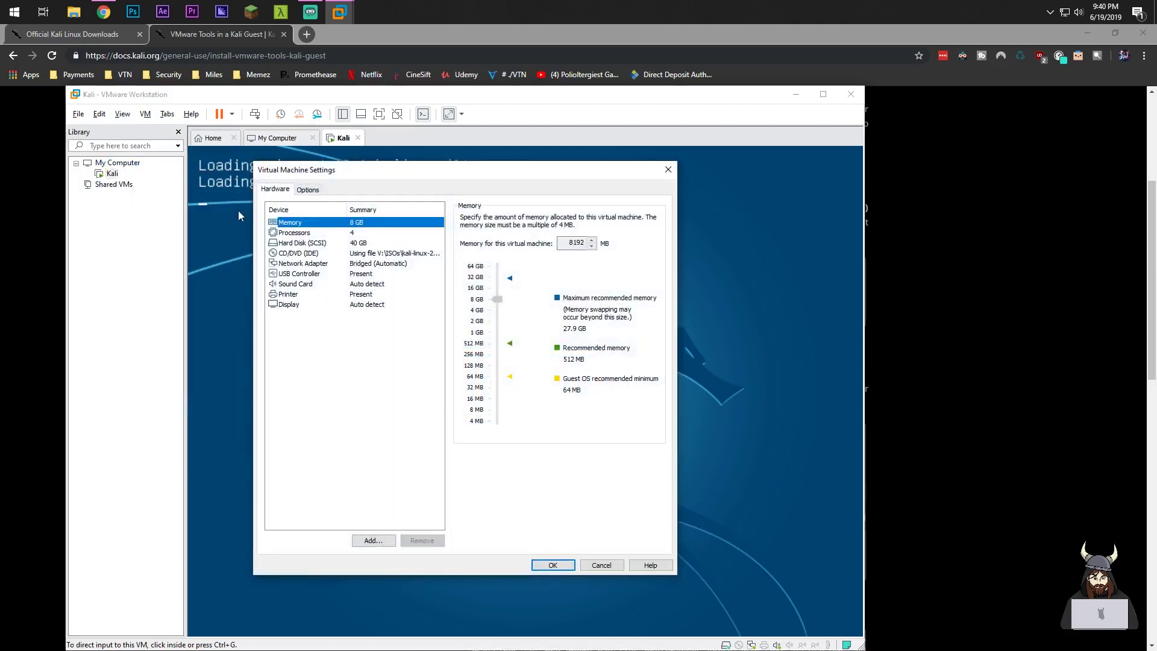
{"action": "left_click", "coordinate": [305, 305]}
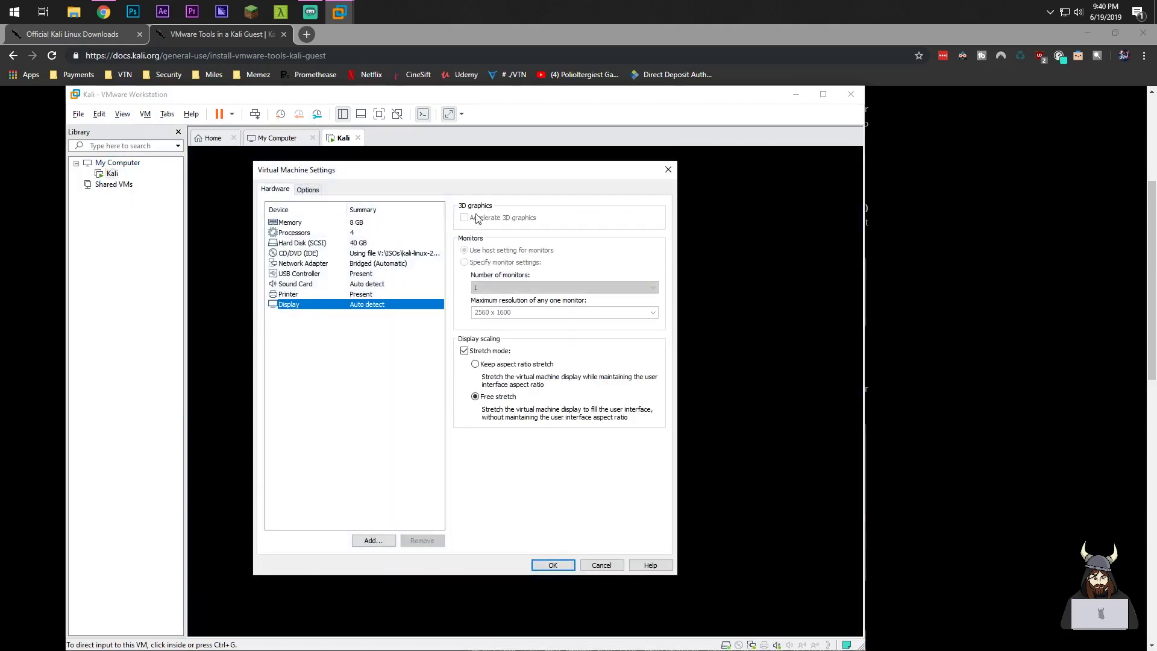
{"action": "left_click", "coordinate": [465, 351]}
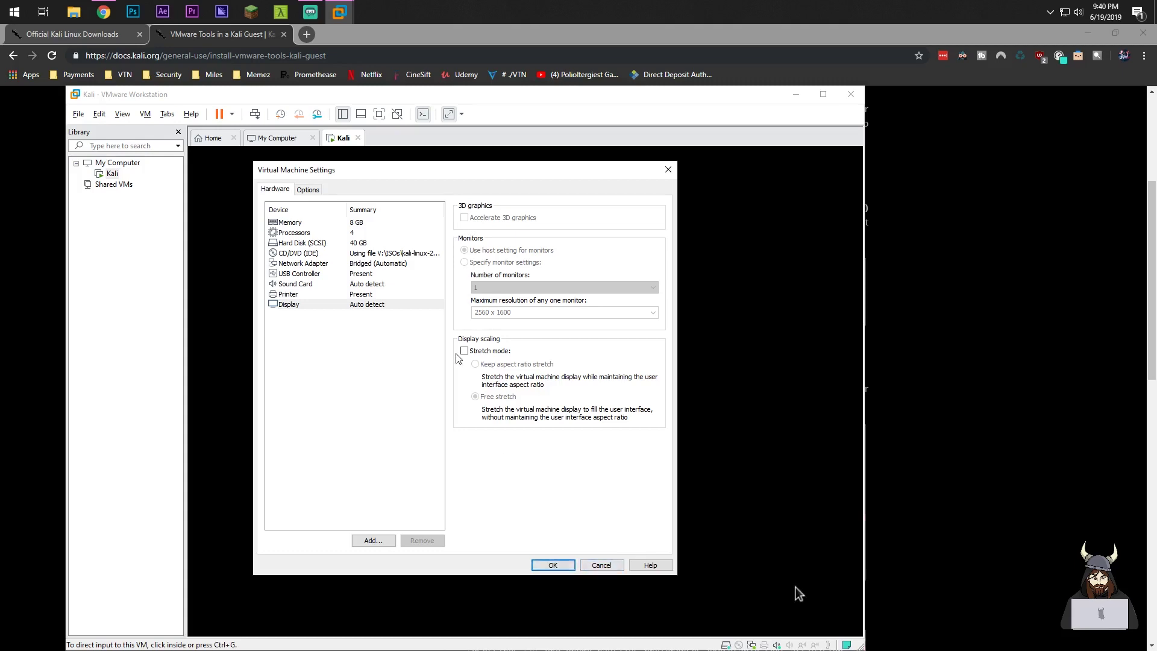
{"action": "left_click", "coordinate": [553, 565]}
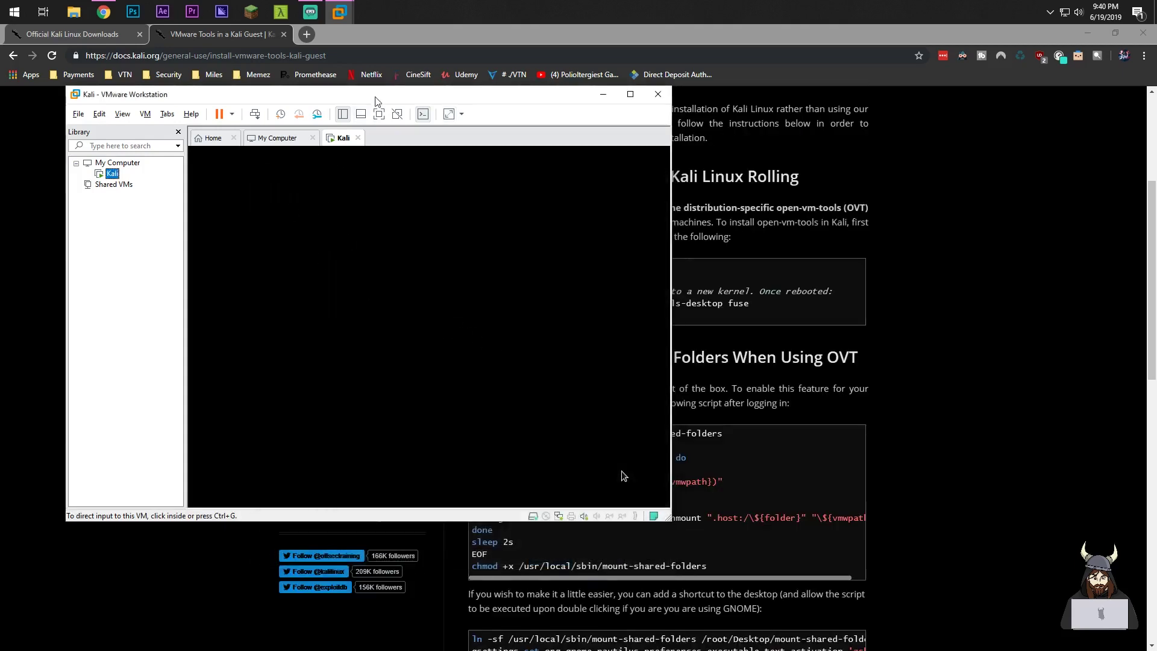
- Reposition the virtual machine window and log in to Kali as root with the account password
{"action": "left_click_drag", "start_coordinate": [374, 97], "coordinate": [468, 124]}
{"action": "left_click", "coordinate": [504, 359]}
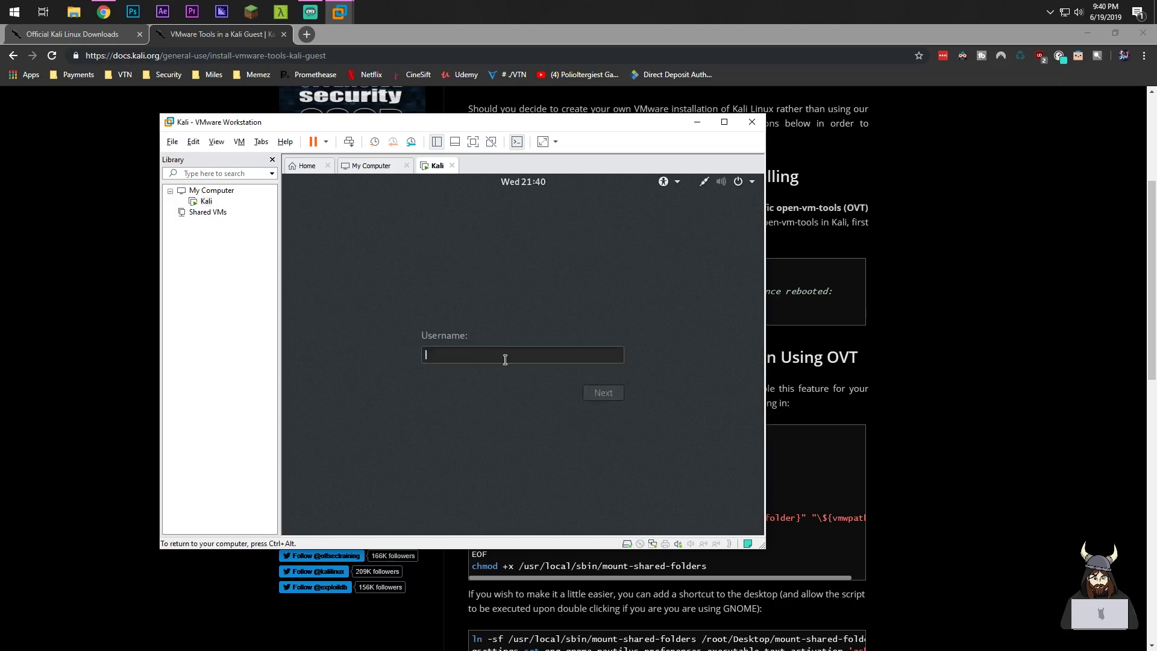
{"action": "type", "text": "root"}
{"action": "key", "text": "Return"}
{"action": "type", "text": "**********"}
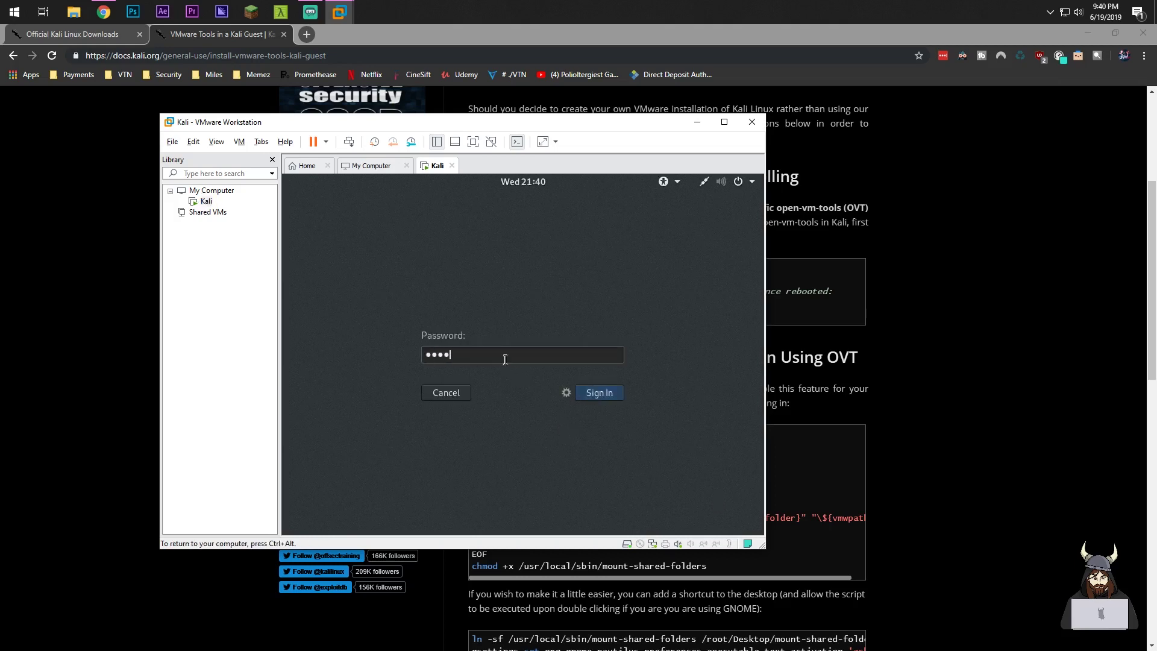
{"action": "key", "text": "Return"}
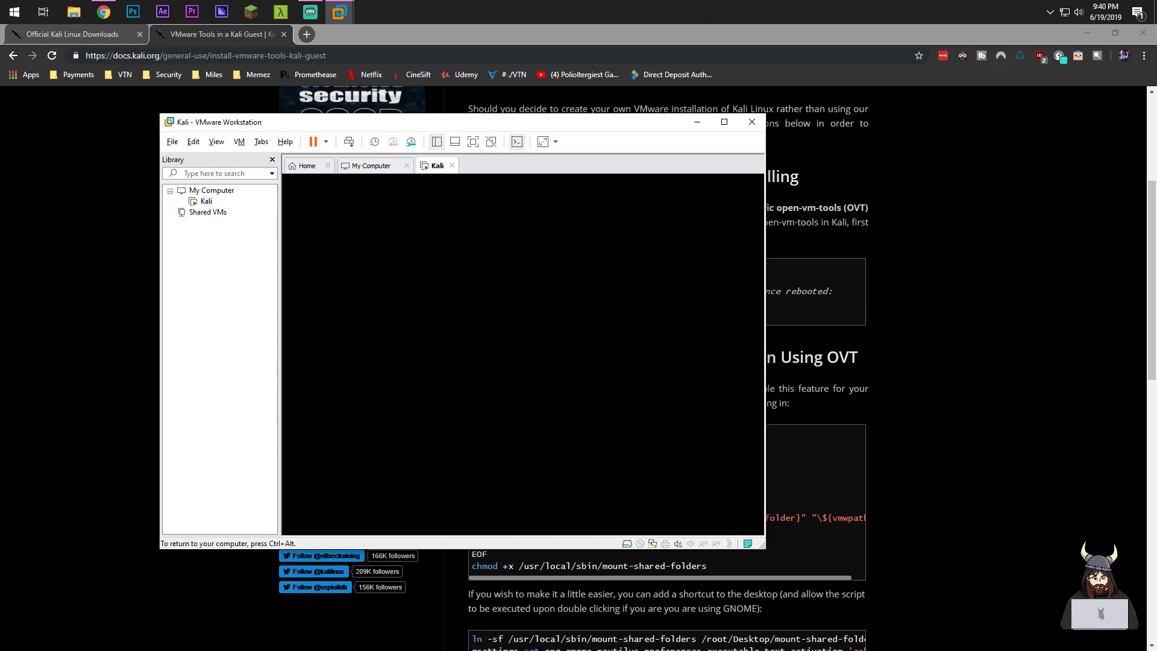
- Set the virtual machine's autosize option to Autofit Guest and maximize the VMware Workstation window
{"action": "key", "text": "ctrl+alt"}
{"action": "left_click", "coordinate": [217, 141]}
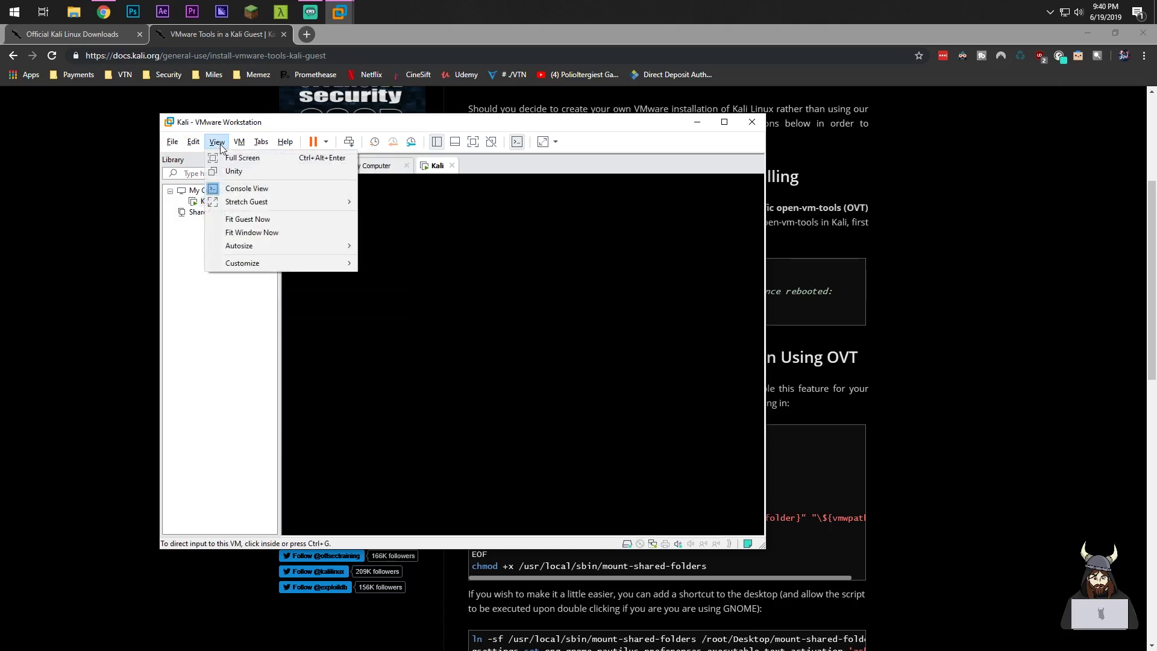
{"action": "mouse_move", "coordinate": [254, 268]}
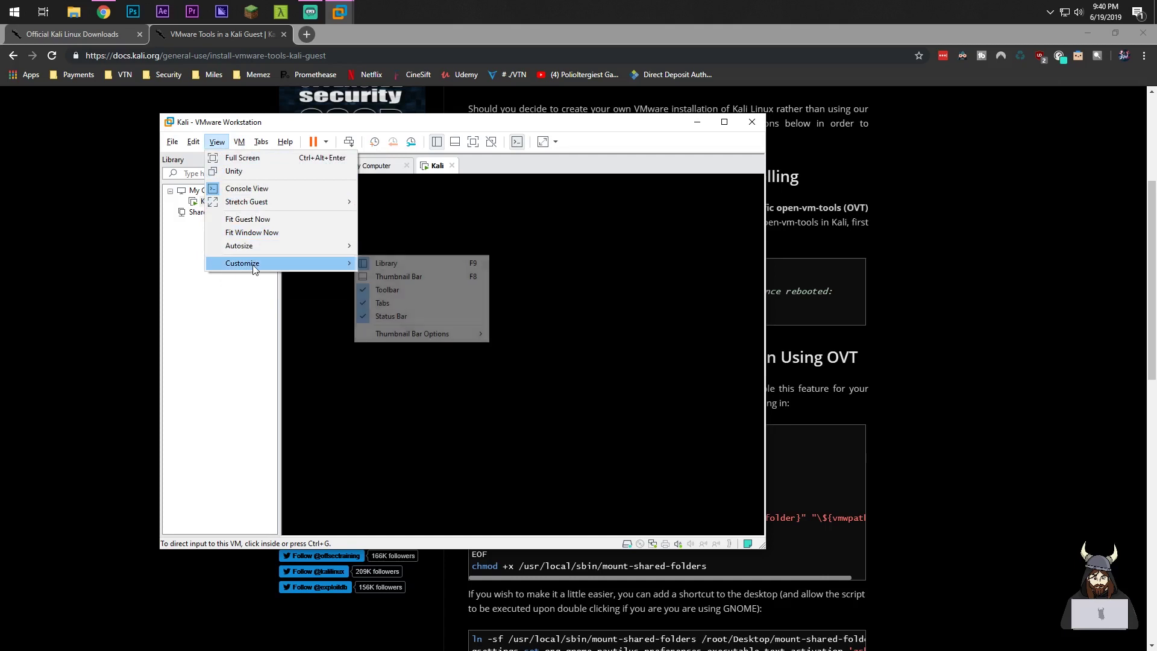
{"action": "mouse_move", "coordinate": [254, 247]}
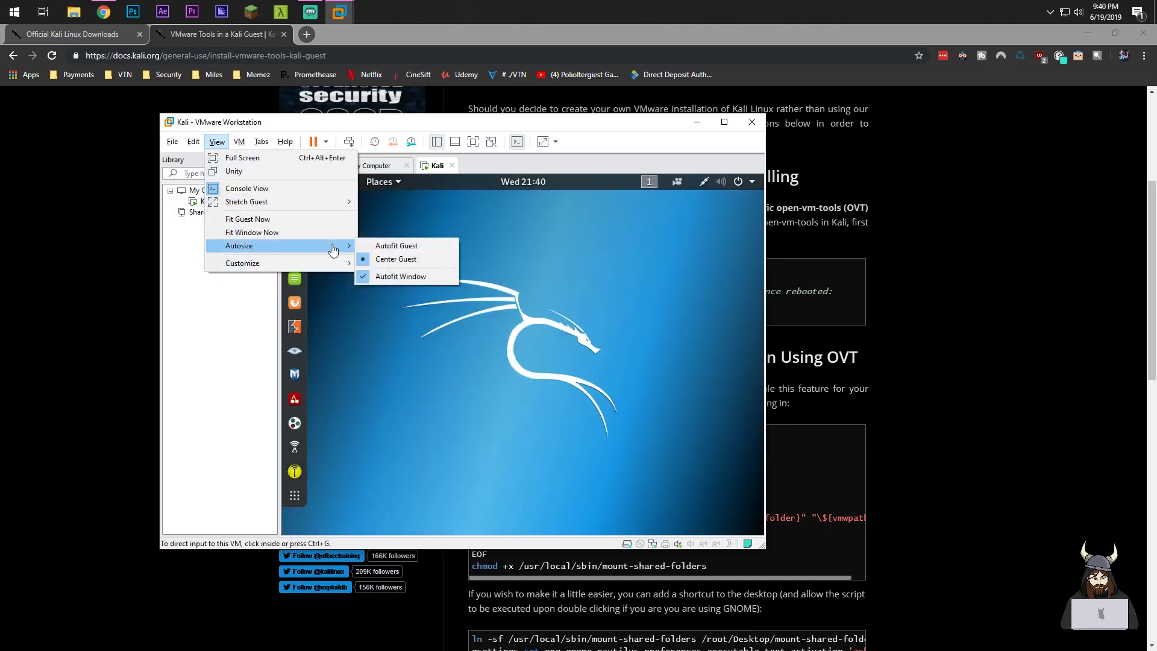
{"action": "left_click", "coordinate": [385, 247]}
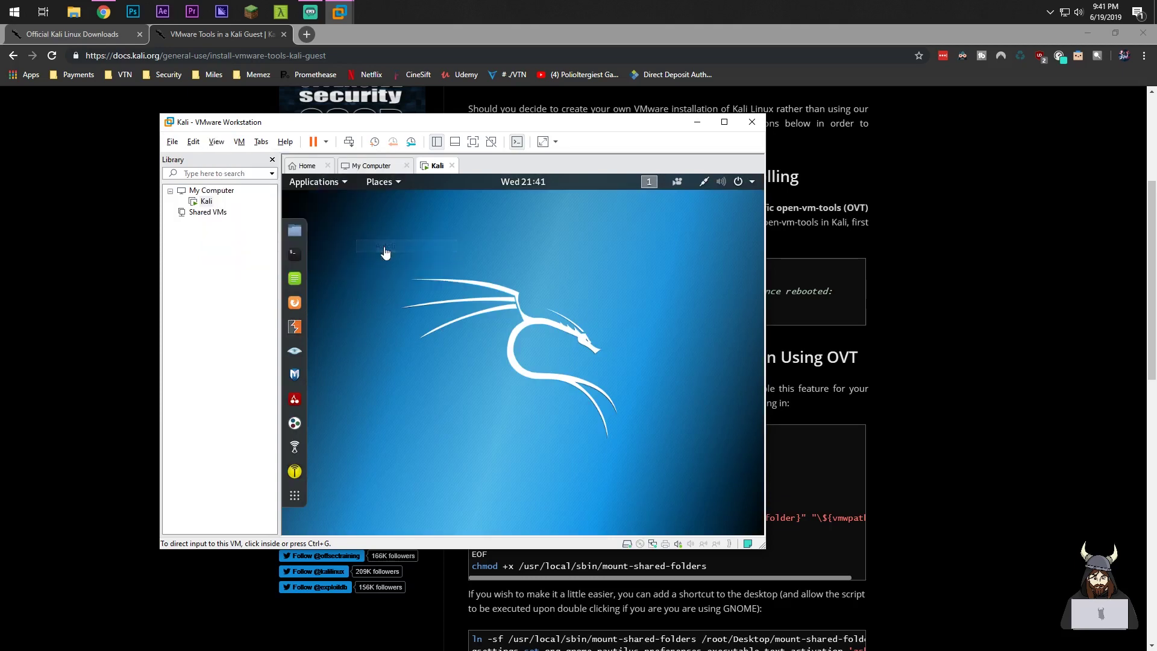
{"action": "left_click", "coordinate": [725, 122]}
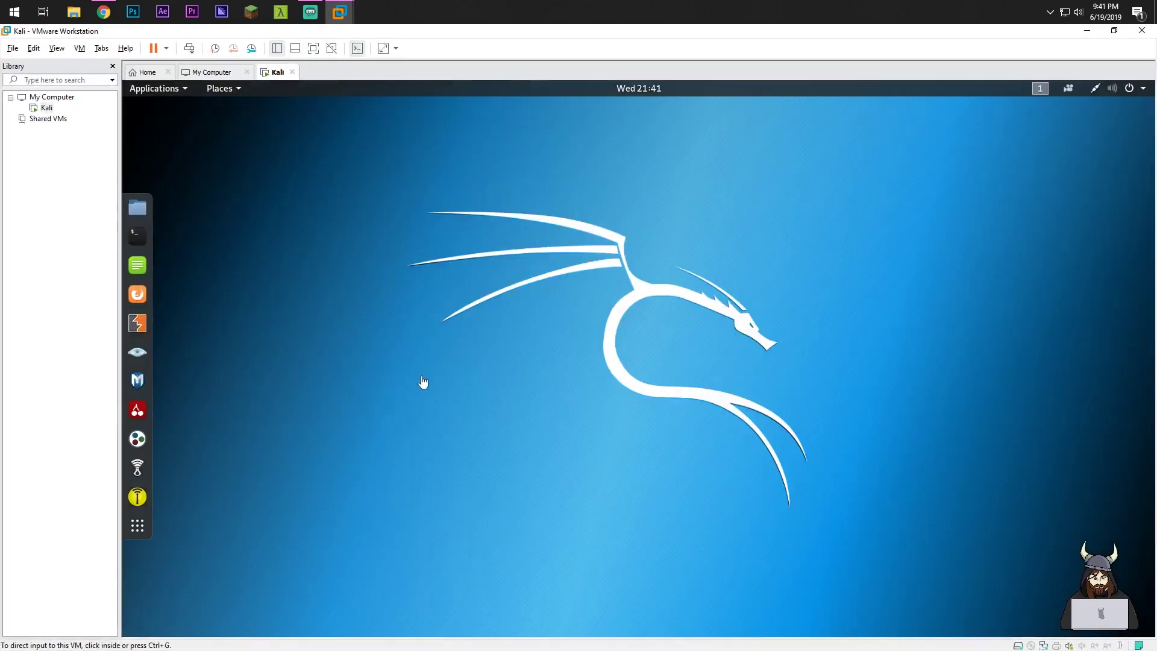
- Switch the Kali virtual machine to full screen and enter Exclusive Mode
{"action": "left_click", "coordinate": [57, 49]}
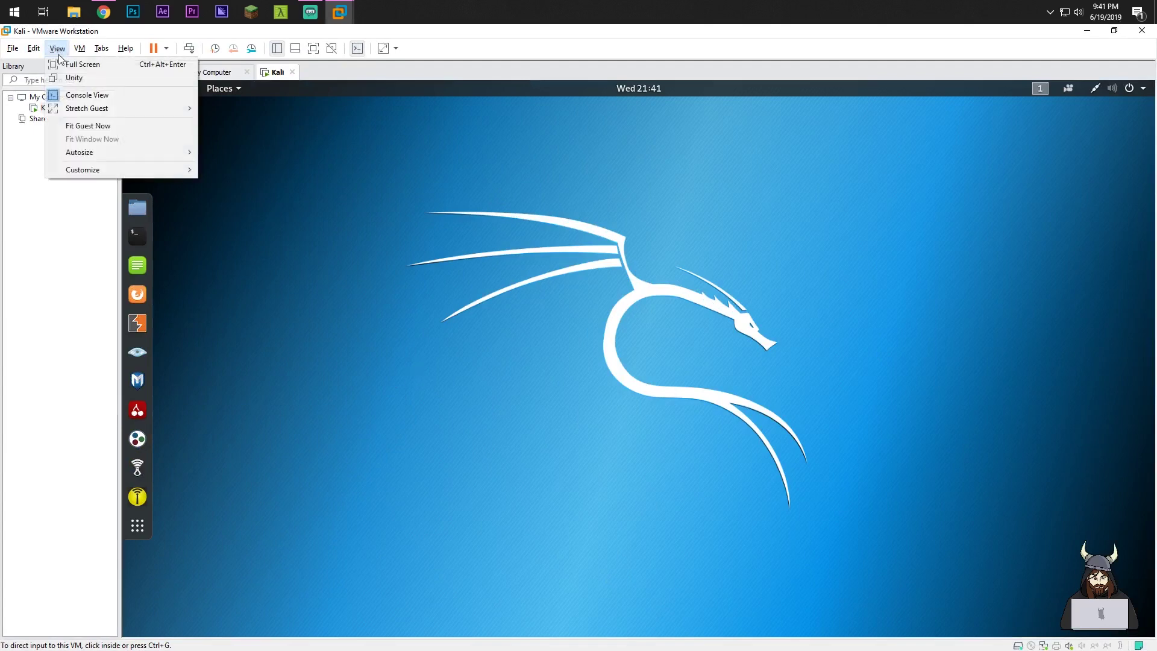
{"action": "left_click", "coordinate": [164, 65]}
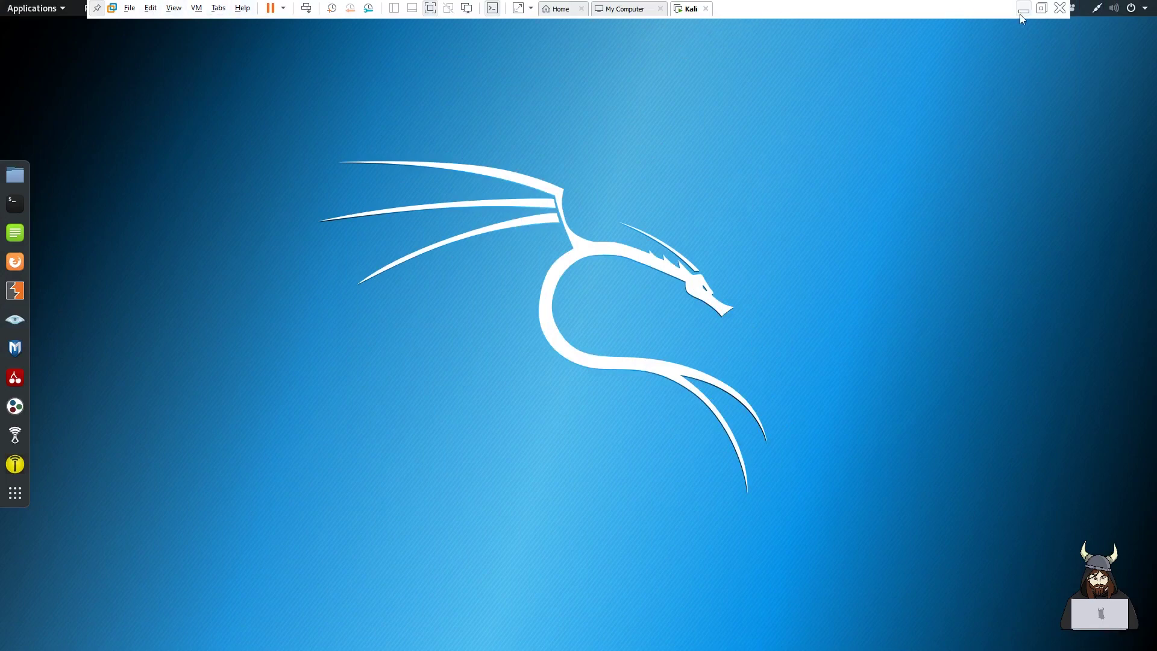
{"action": "left_click", "coordinate": [174, 8]}
{"action": "left_click", "coordinate": [214, 39]}
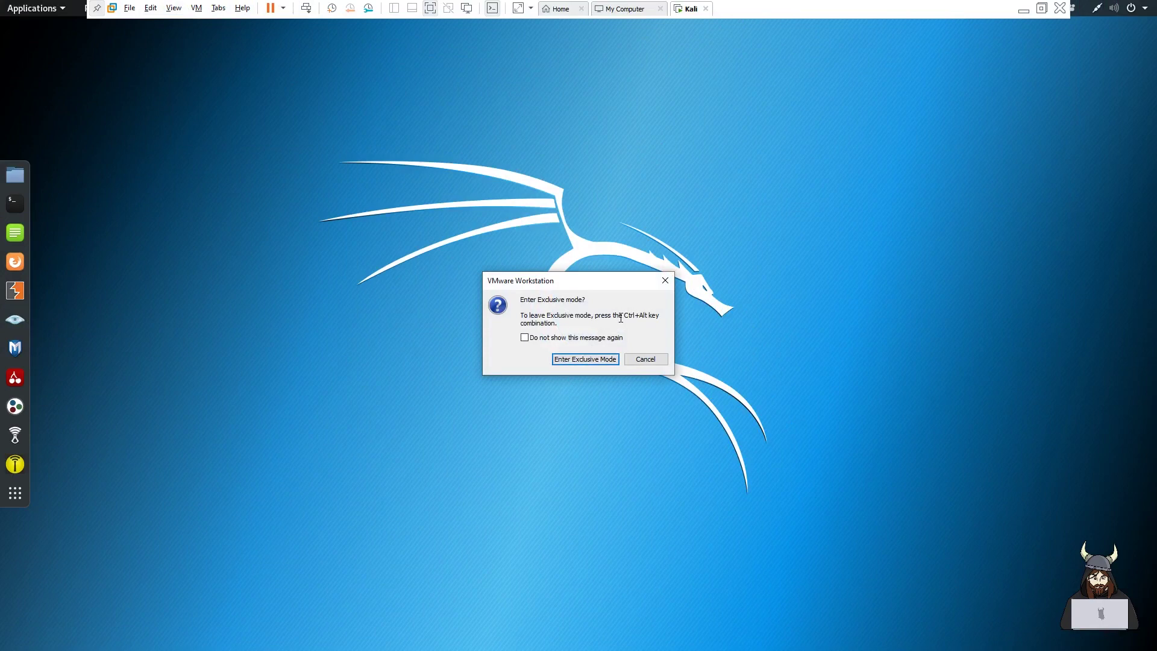
{"action": "left_click", "coordinate": [585, 359]}
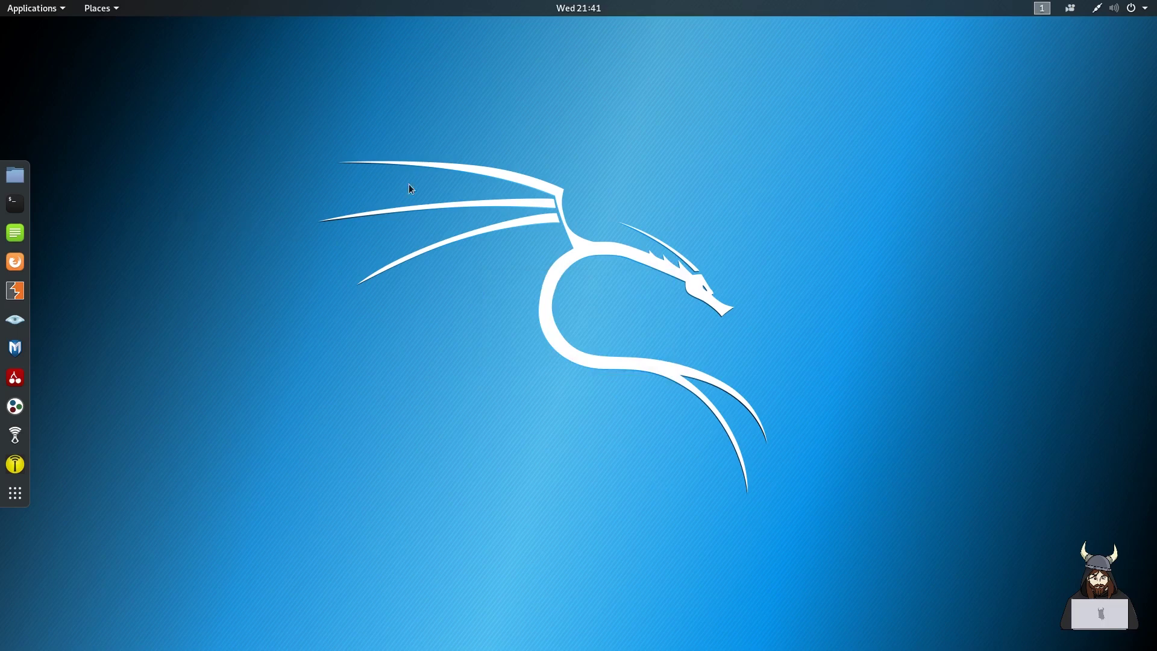
- Open Kali's display settings and examine the screen resolution
{"action": "right_click", "coordinate": [389, 160]}
{"action": "left_click", "coordinate": [420, 333]}
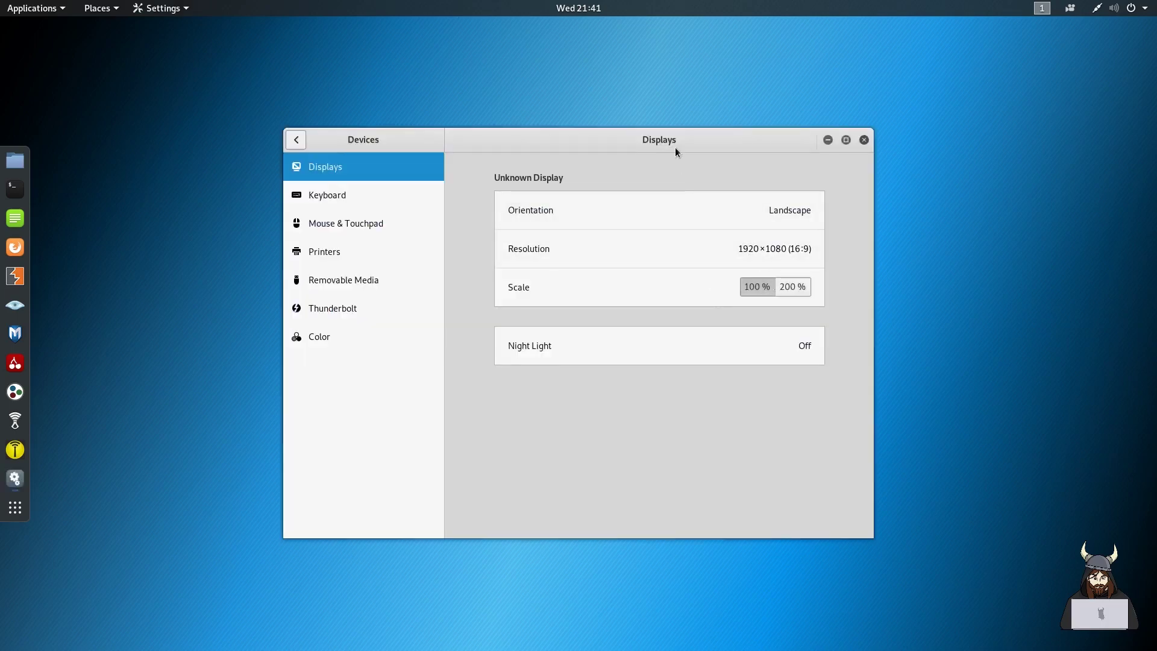
{"action": "mouse_move", "coordinate": [675, 147]}
{"action": "left_mouse_down"}
{"action": "mouse_move", "coordinate": [639, 174]}
{"action": "mouse_move", "coordinate": [666, 154]}
{"action": "left_mouse_up"}
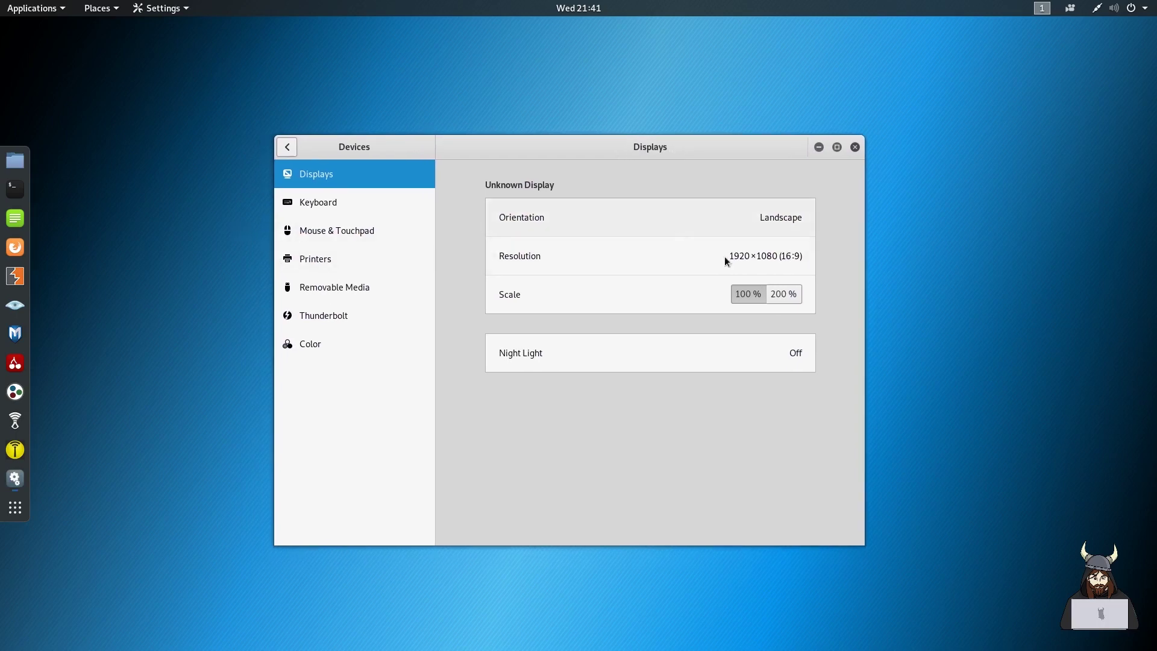
- Try the 200 % display scale, return it to 100 % without applying, and close the display settings
{"action": "left_click", "coordinate": [787, 294]}
{"action": "left_click", "coordinate": [747, 295]}
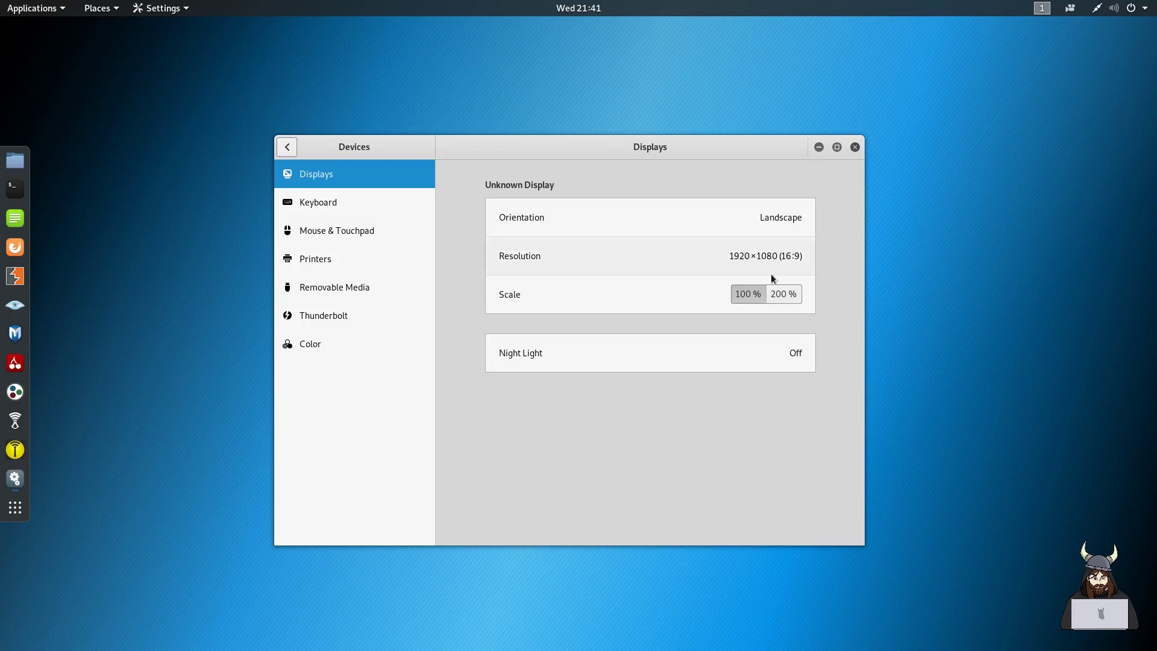
{"action": "left_click", "coordinate": [786, 295]}
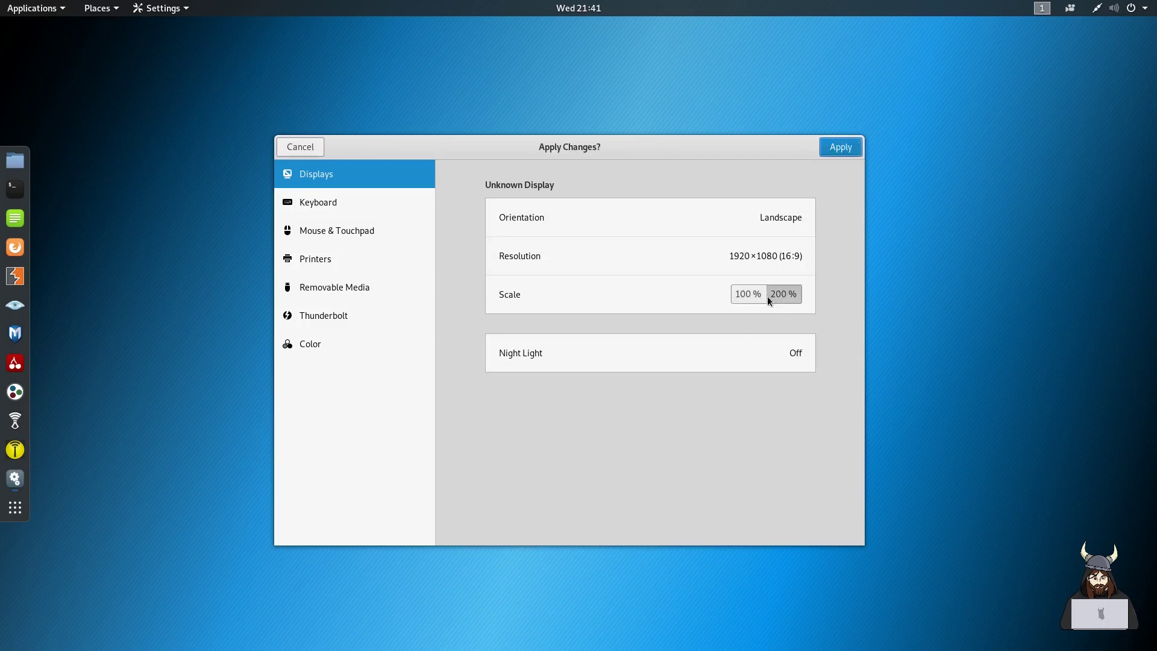
{"action": "left_click", "coordinate": [749, 294]}
{"action": "left_click", "coordinate": [789, 296]}
{"action": "left_click", "coordinate": [749, 294]}
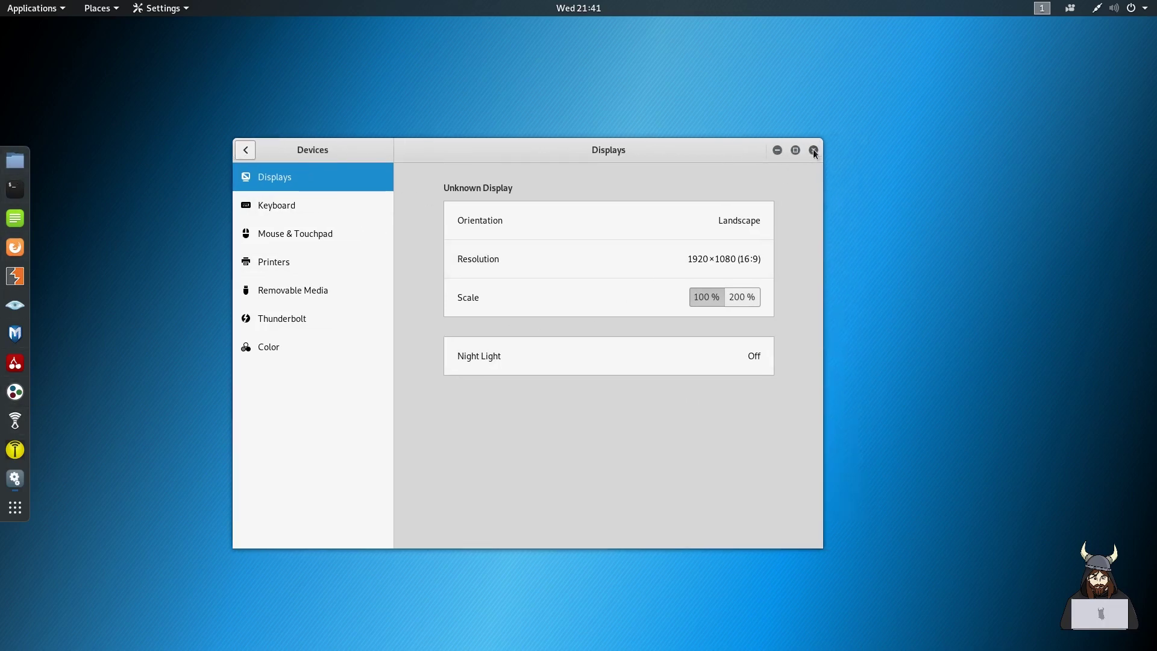
{"action": "left_click", "coordinate": [813, 150]}
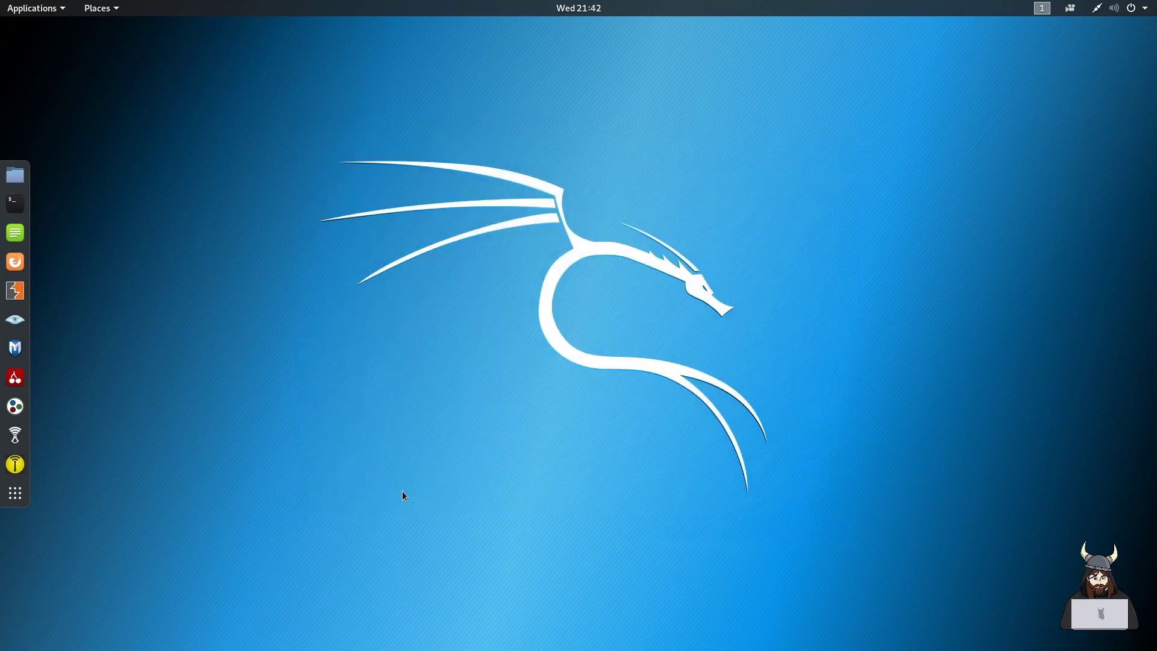
- Open a terminal in Kali, move its window across the desktop and close it
{"action": "left_click", "coordinate": [15, 203]}
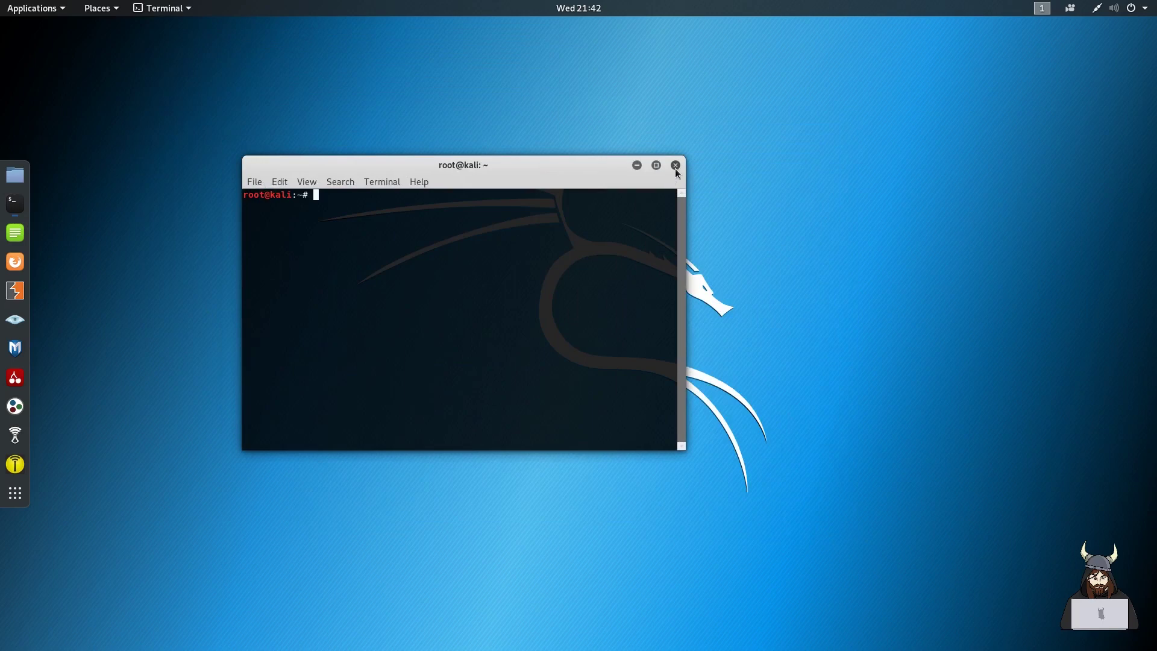
{"action": "left_click_drag", "start_coordinate": [423, 171], "coordinate": [314, 165]}
{"action": "left_click", "coordinate": [566, 161]}
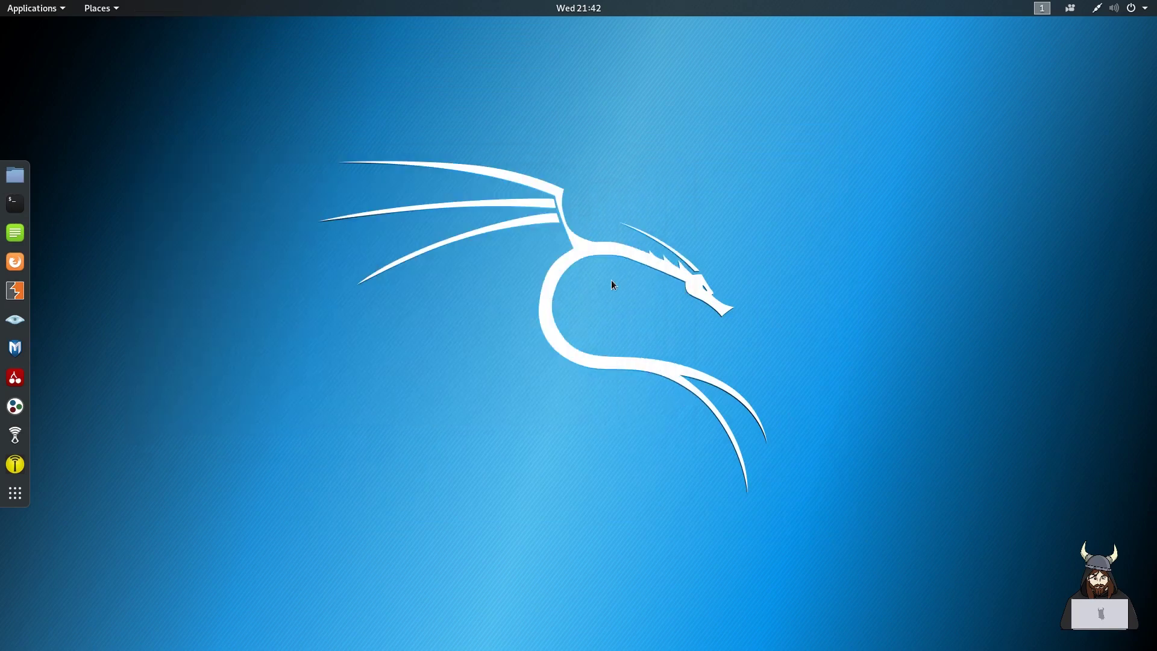